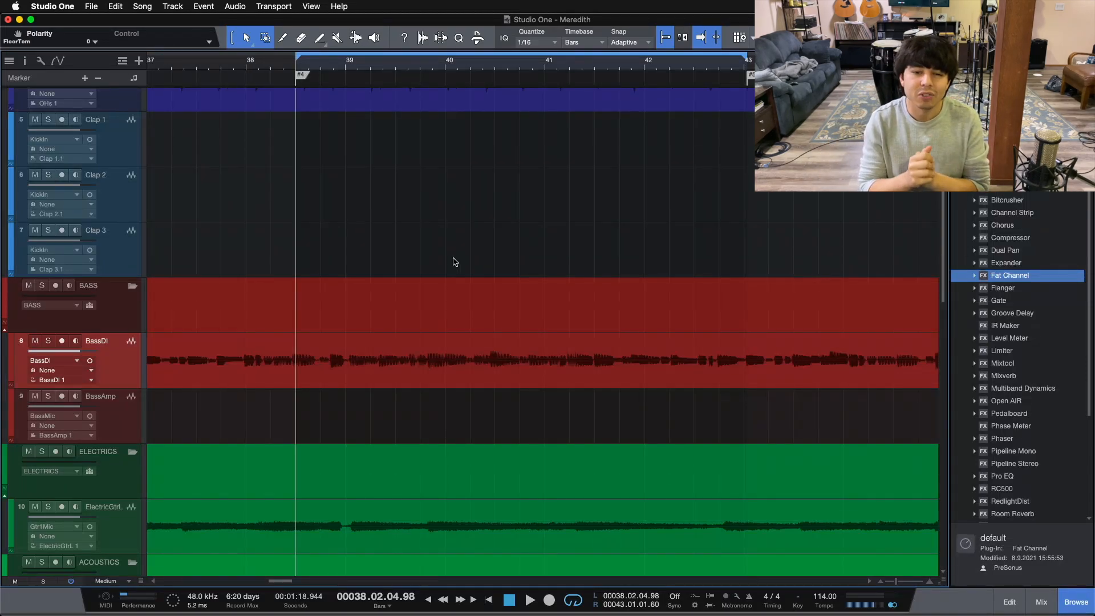
- Show the mixer and bypass the Pro EQ inserts on the BassDI and BassAmp channels
{"action": "scroll", "coordinate": [516, 163], "scroll_direction": "down", "scroll_amount": 4}
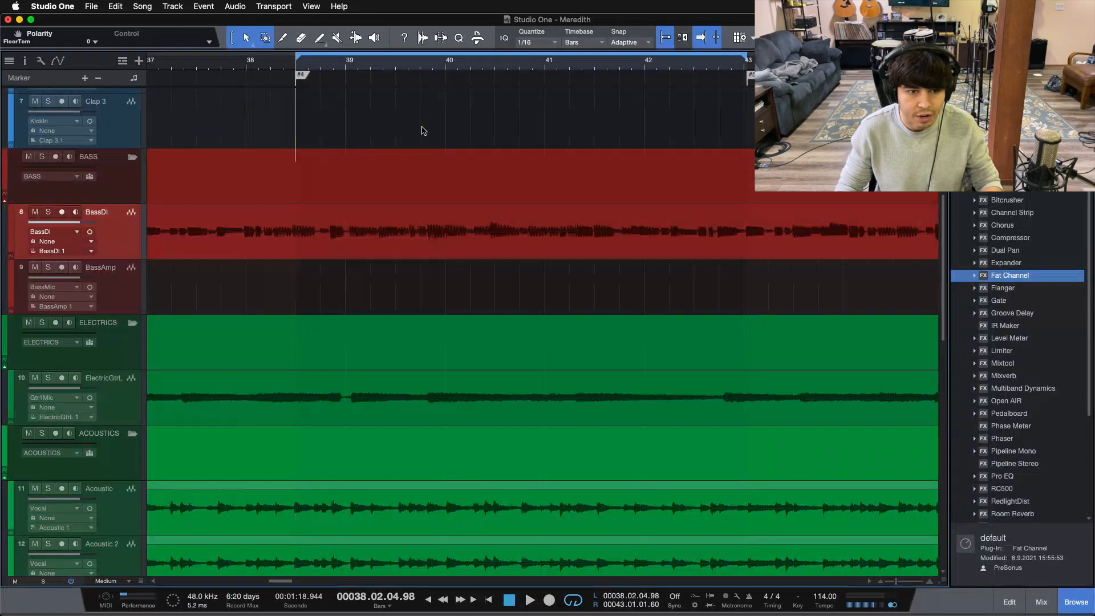
{"action": "key", "text": "F3"}
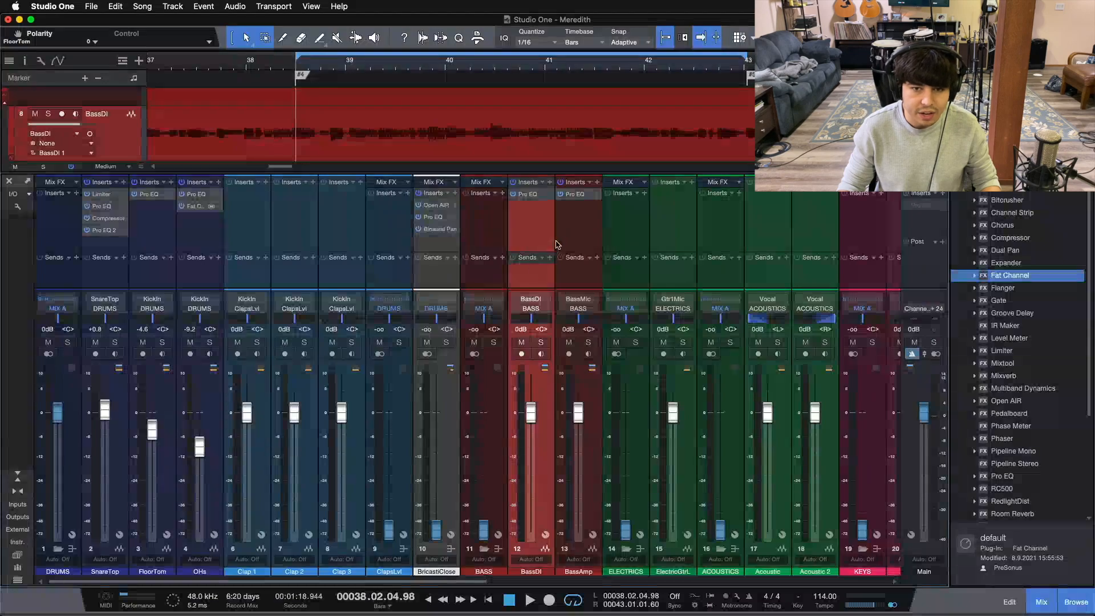
{"action": "left_click", "coordinate": [576, 231]}
{"action": "left_click", "coordinate": [540, 232]}
{"action": "left_click", "coordinate": [561, 206]}
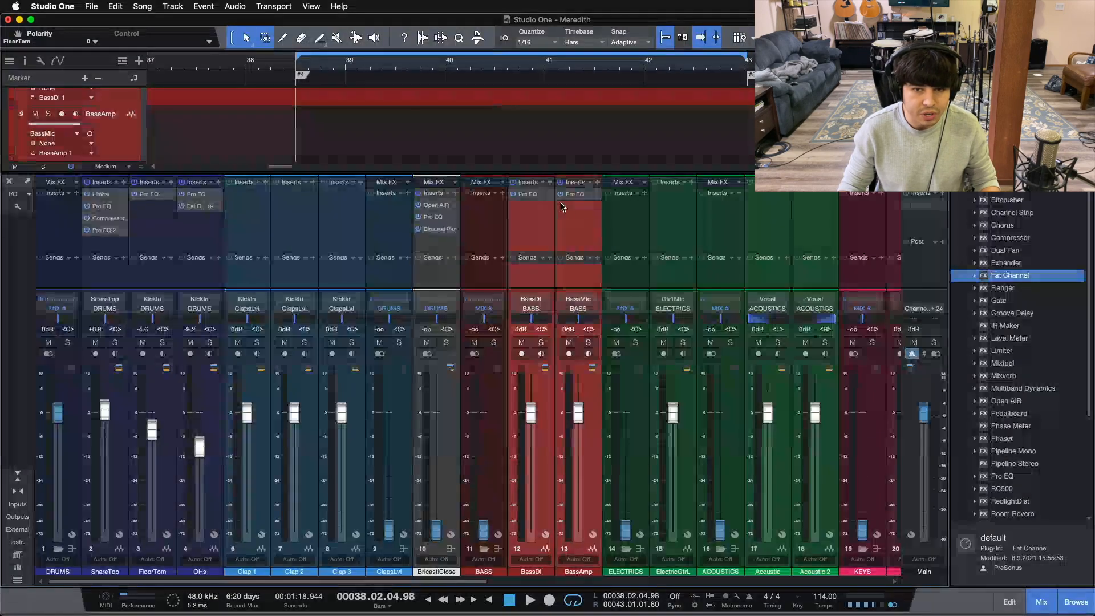
{"action": "left_click", "coordinate": [526, 225]}
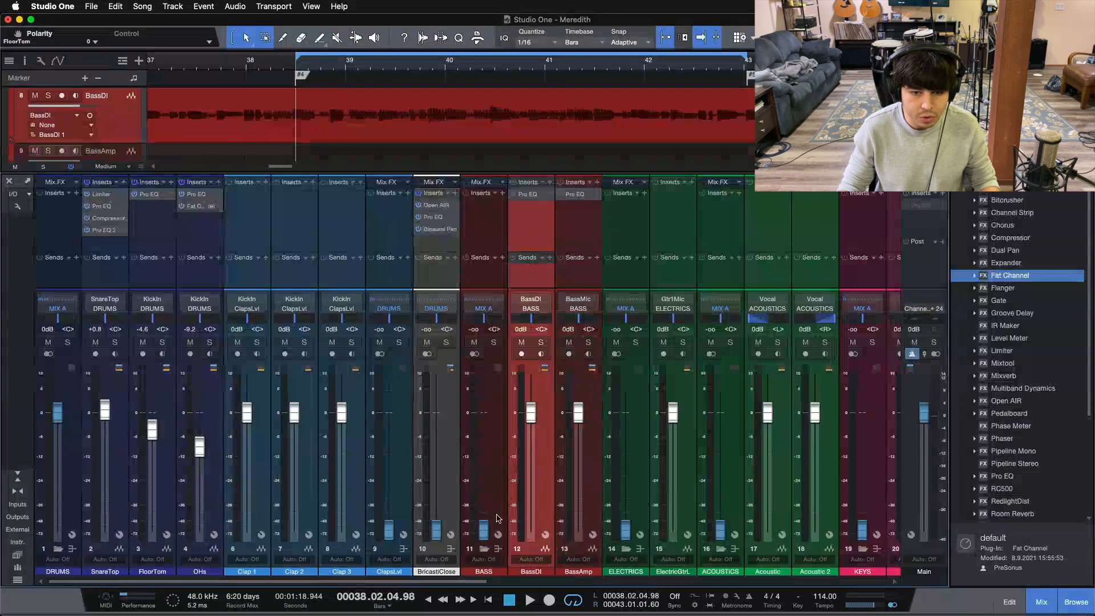
- Reset the BASS bus fader to 0 dB
{"action": "left_click", "coordinate": [485, 526], "text": "super"}
{"action": "left_click", "coordinate": [495, 471]}
{"action": "left_click", "coordinate": [535, 459]}
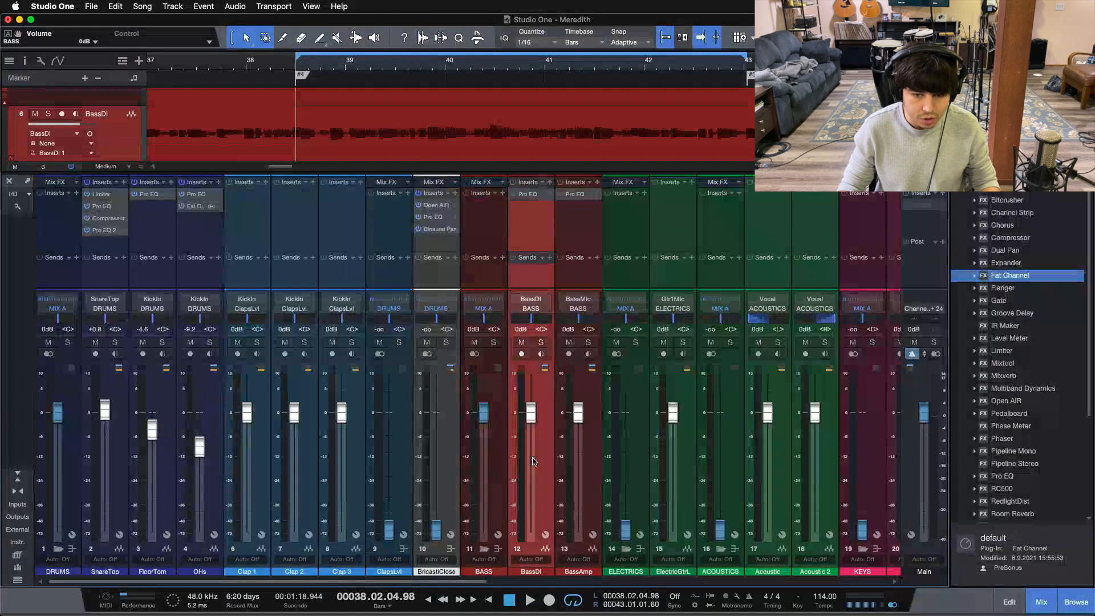
- Review the BASS bus with its BassDI and BassAmp channels in both the mixer and the arrangement
{"action": "key", "text": "F3"}
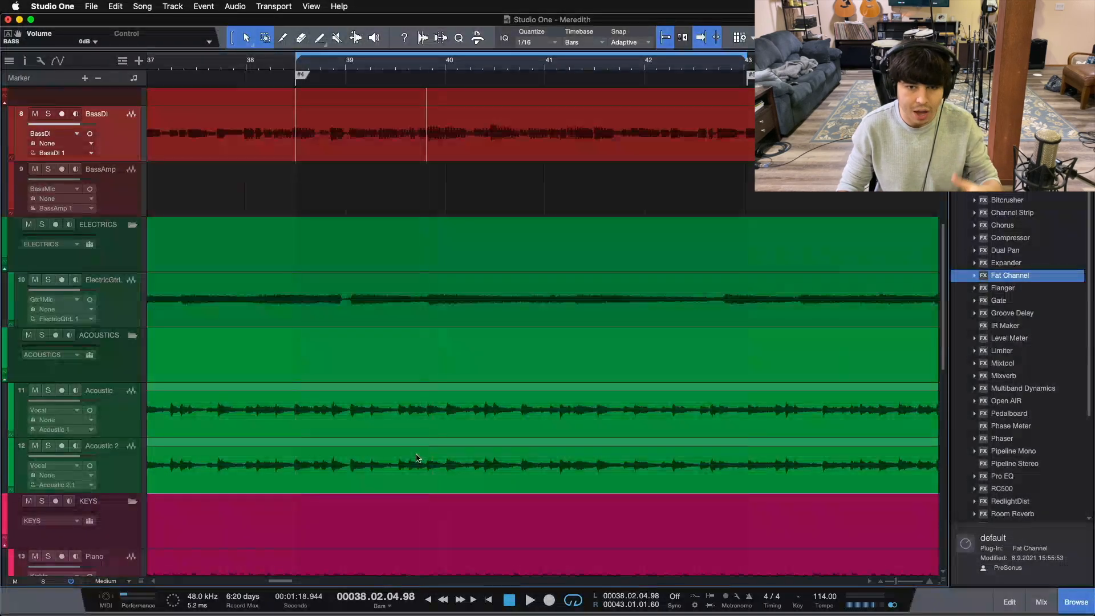
{"action": "key", "text": "F3"}
{"action": "left_click", "coordinate": [482, 476]}
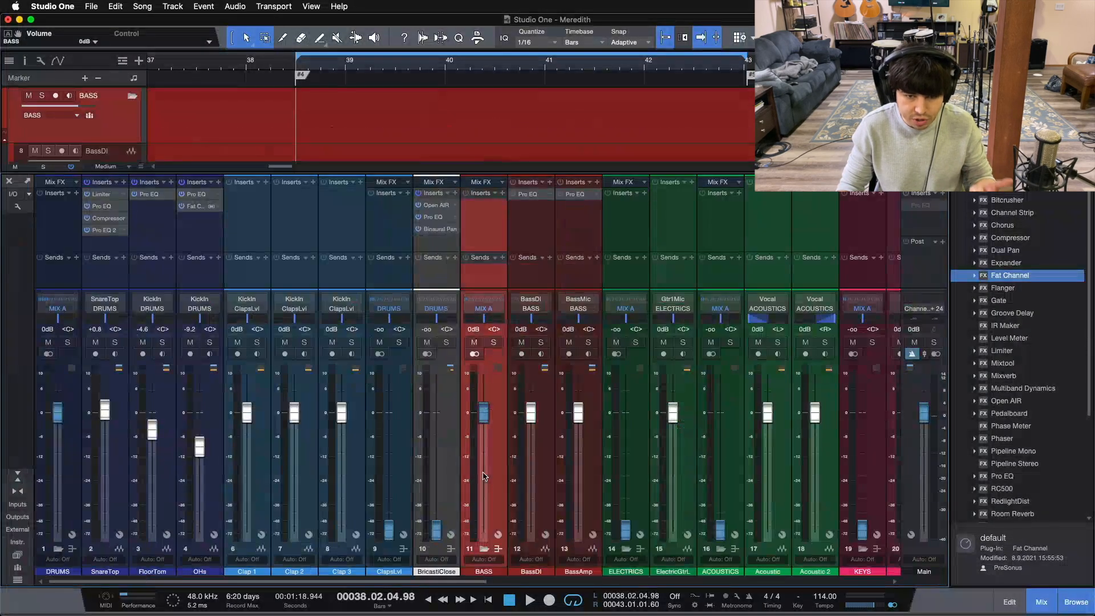
{"action": "left_click", "coordinate": [520, 277]}
{"action": "left_click", "coordinate": [574, 282]}
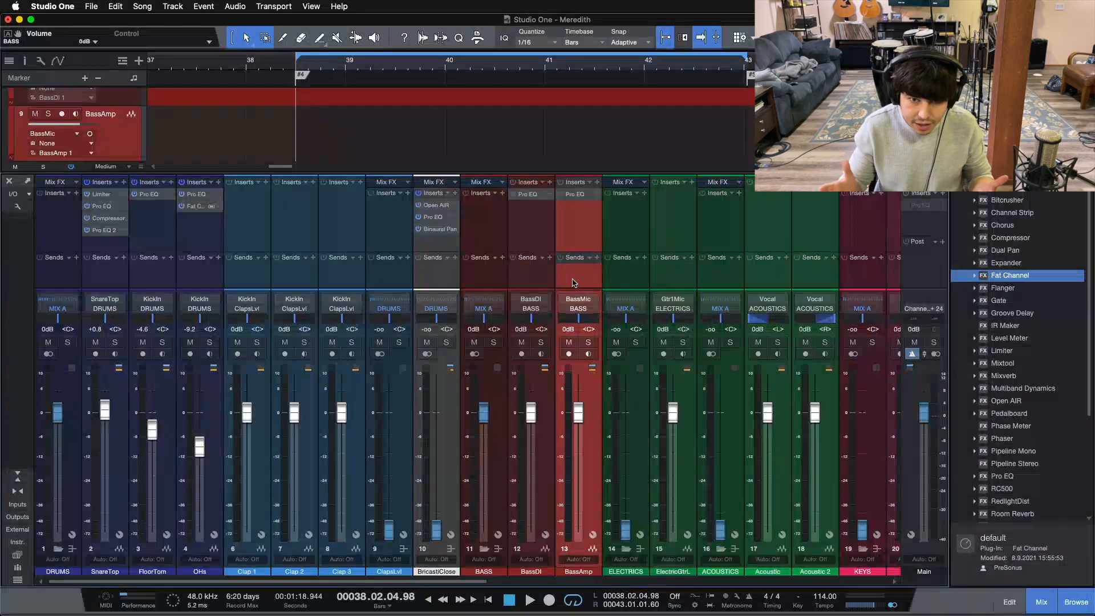
{"action": "left_click", "coordinate": [551, 282]}
{"action": "key", "text": "F3"}
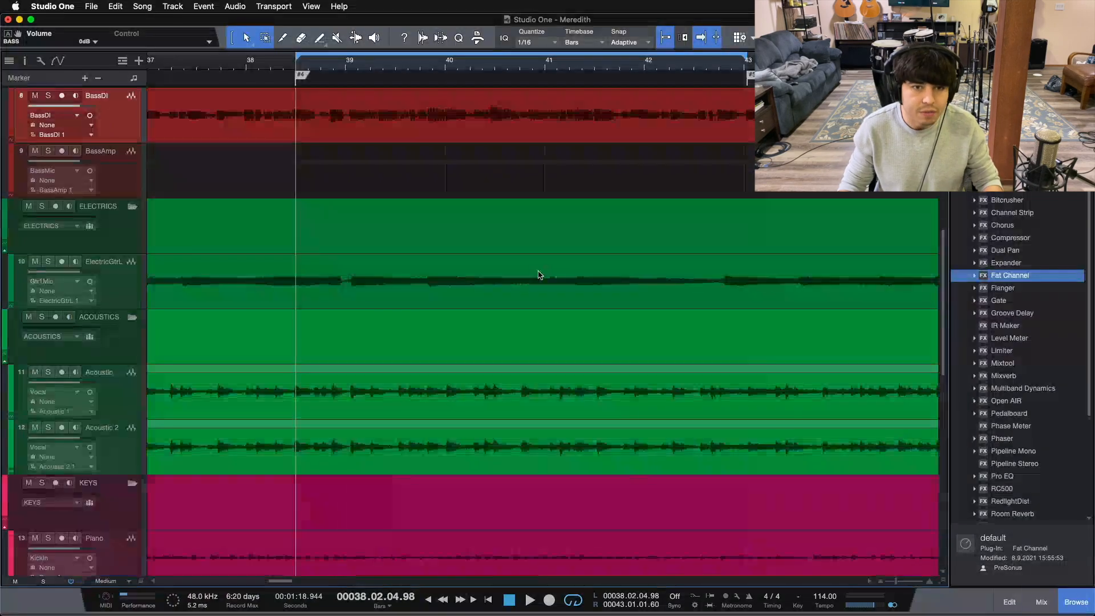
{"action": "scroll", "coordinate": [540, 275], "scroll_direction": "up", "scroll_amount": 3}
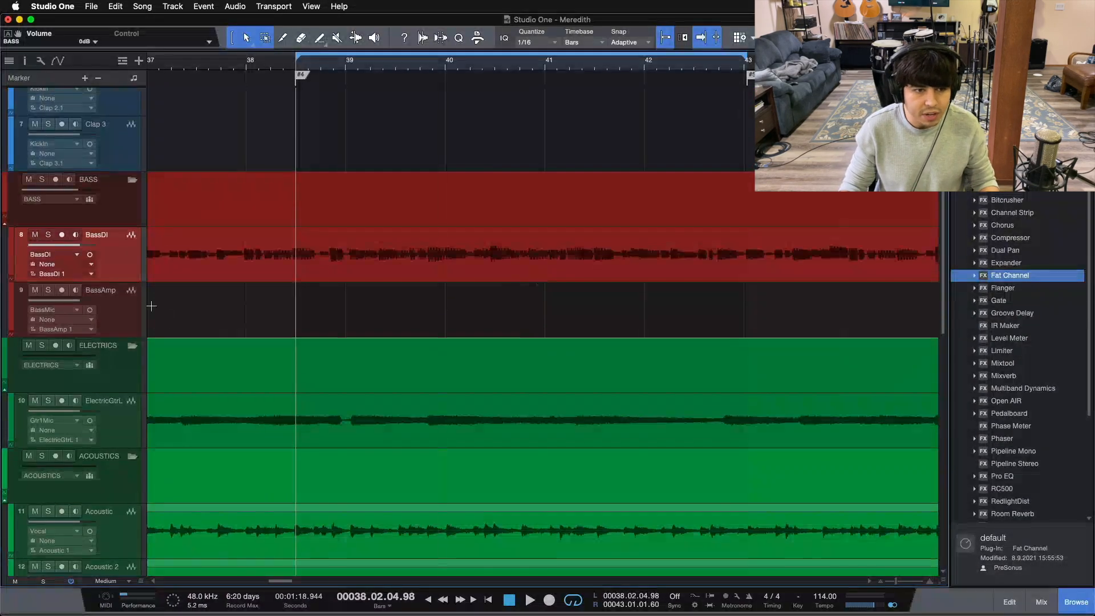
- Mute the DRUMS bus and play the looped section to hear the bass with the remaining instruments
{"action": "key", "text": "F3"}
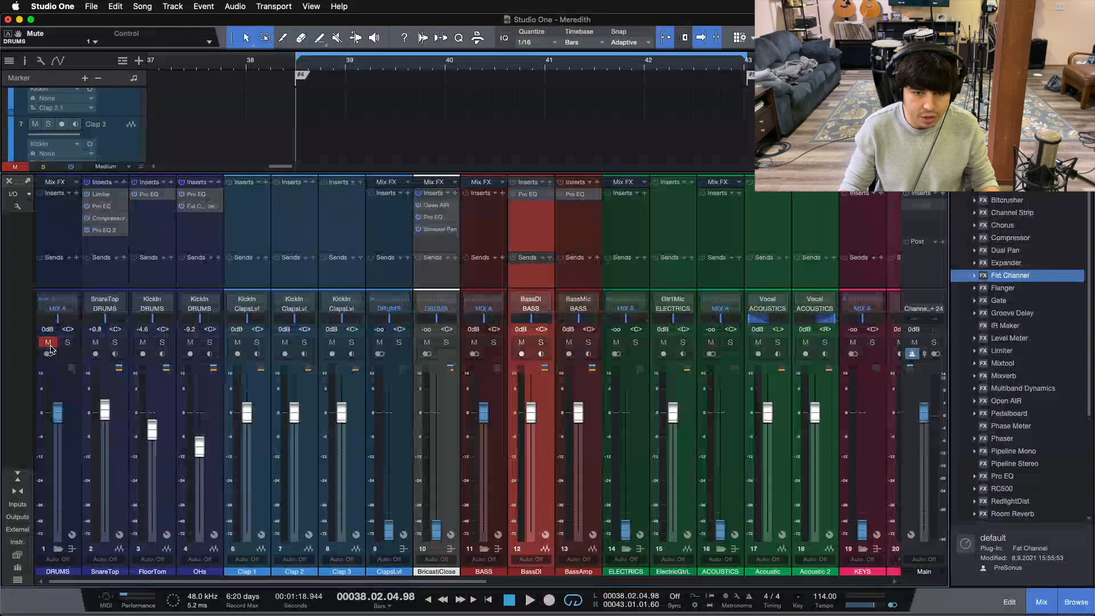
{"action": "key", "text": "F3"}
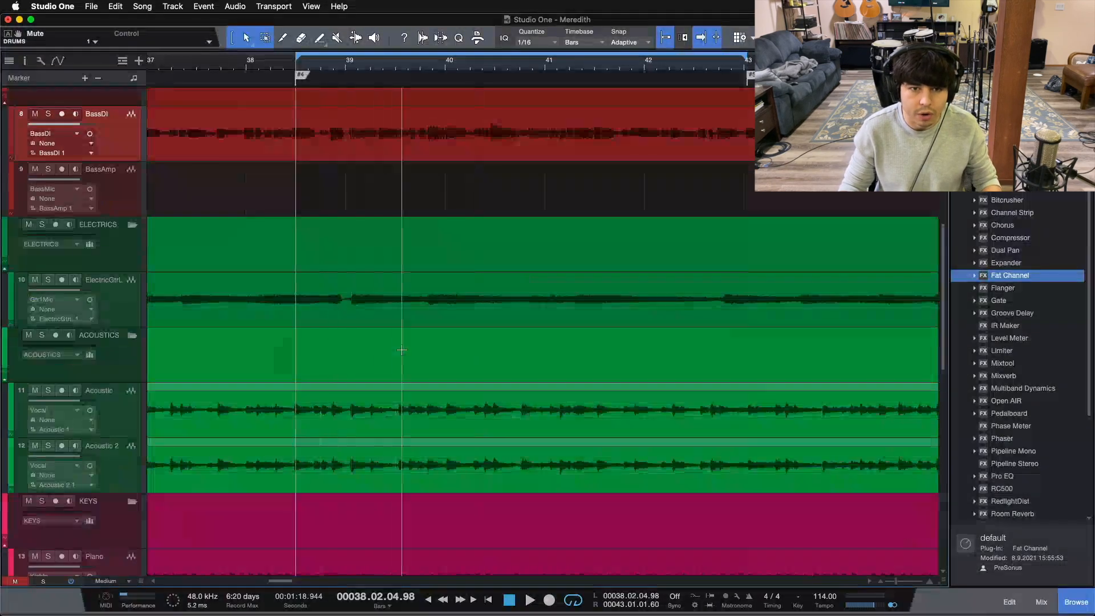
{"action": "scroll", "coordinate": [408, 353], "scroll_direction": "up", "scroll_amount": 1}
{"action": "key", "text": "space"}
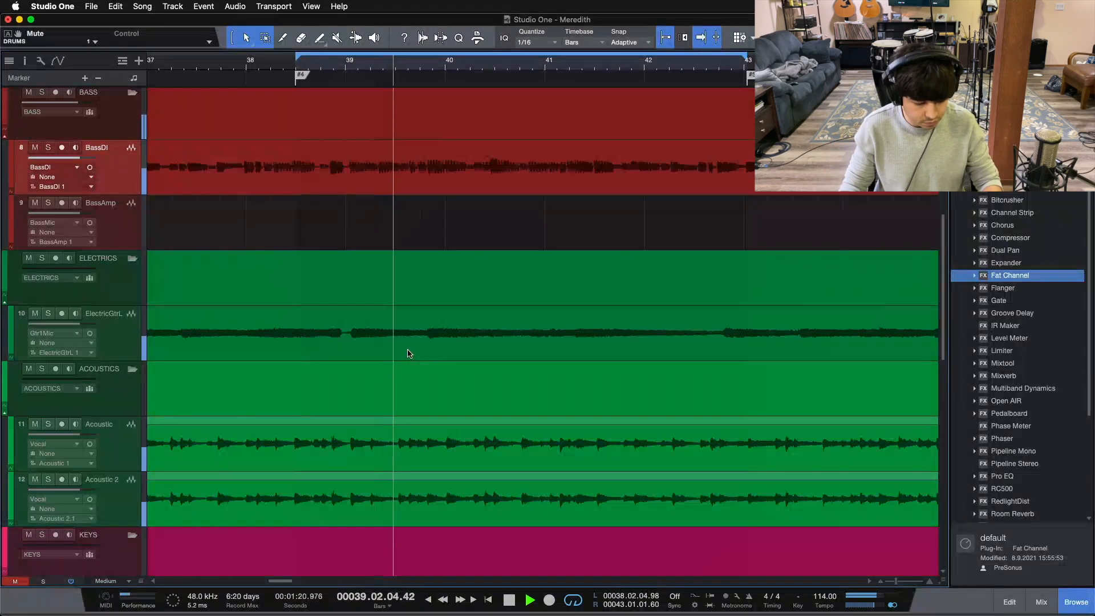
{"action": "key", "text": "F3"}
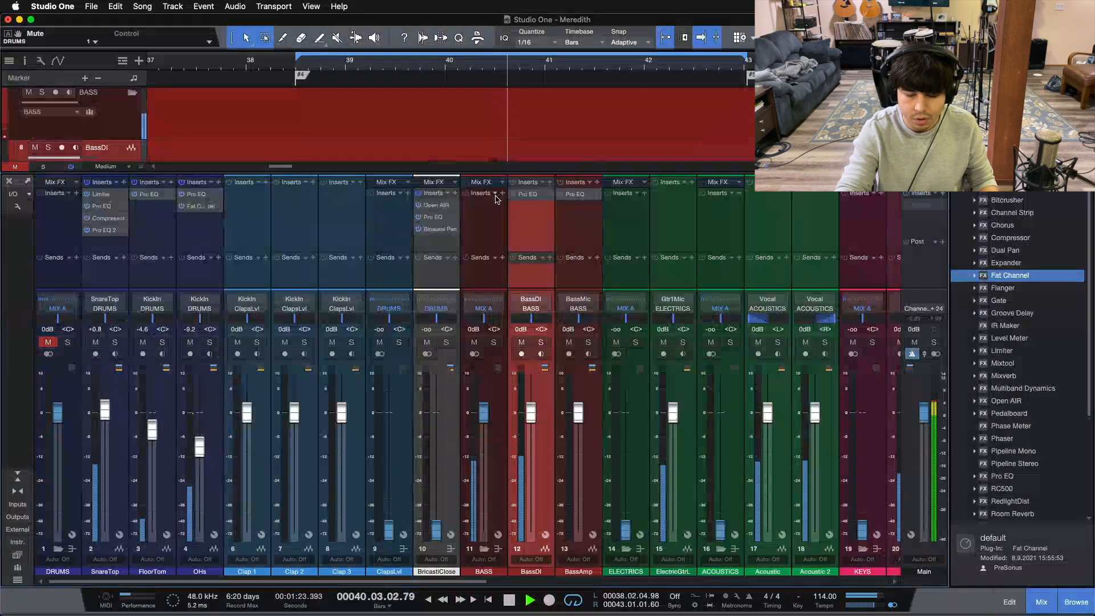
{"action": "key", "text": "space"}
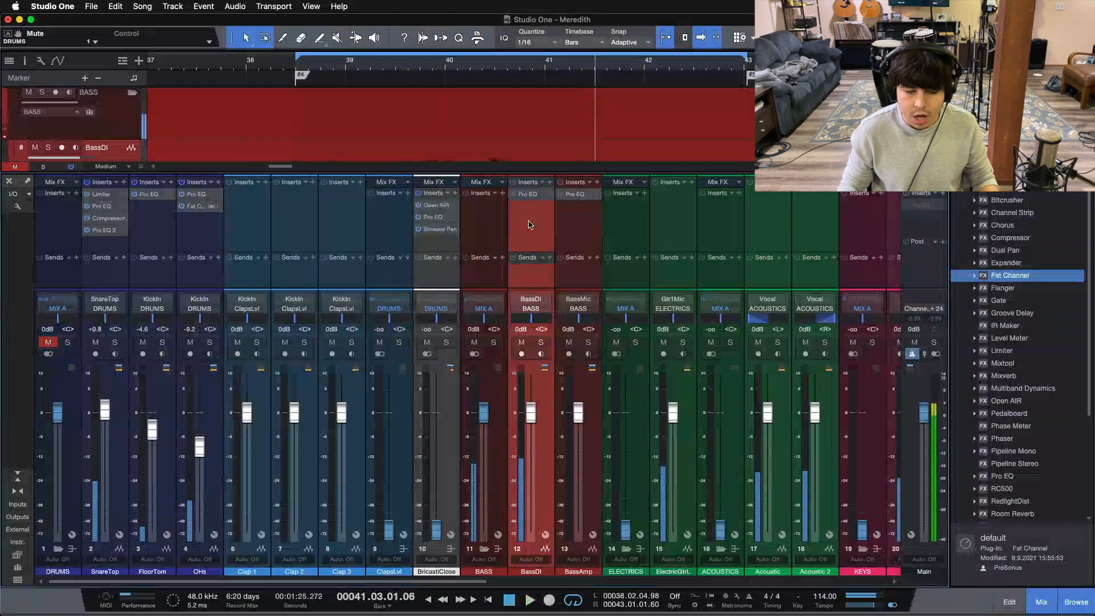
- Copy the full-length Bass 1.L event from the BassDI track onto the BassAmp track at the same position
{"action": "left_click", "coordinate": [501, 235]}
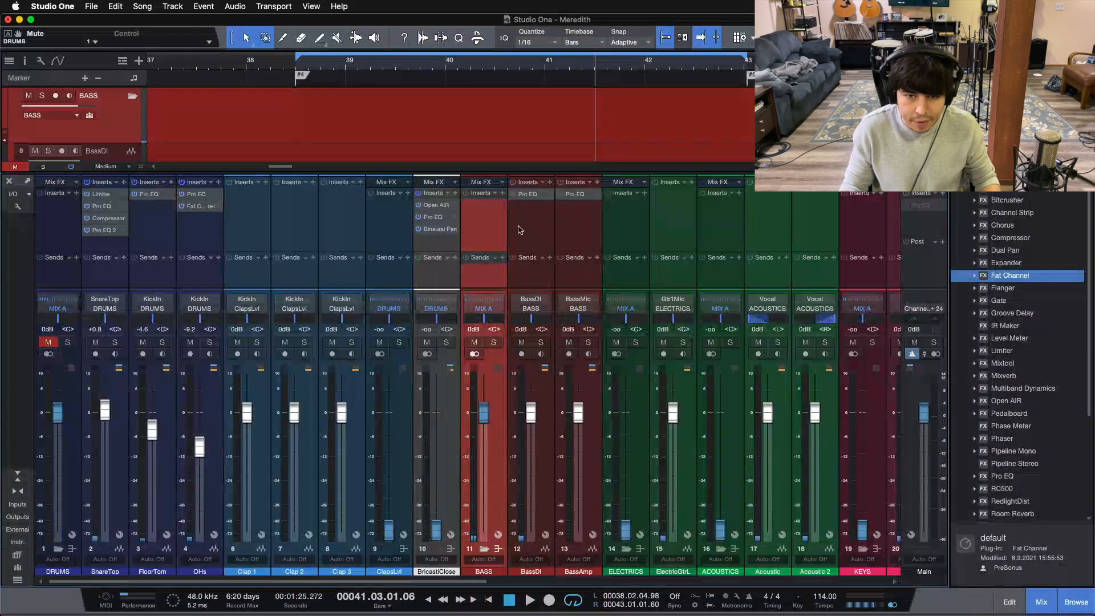
{"action": "left_click", "coordinate": [519, 230]}
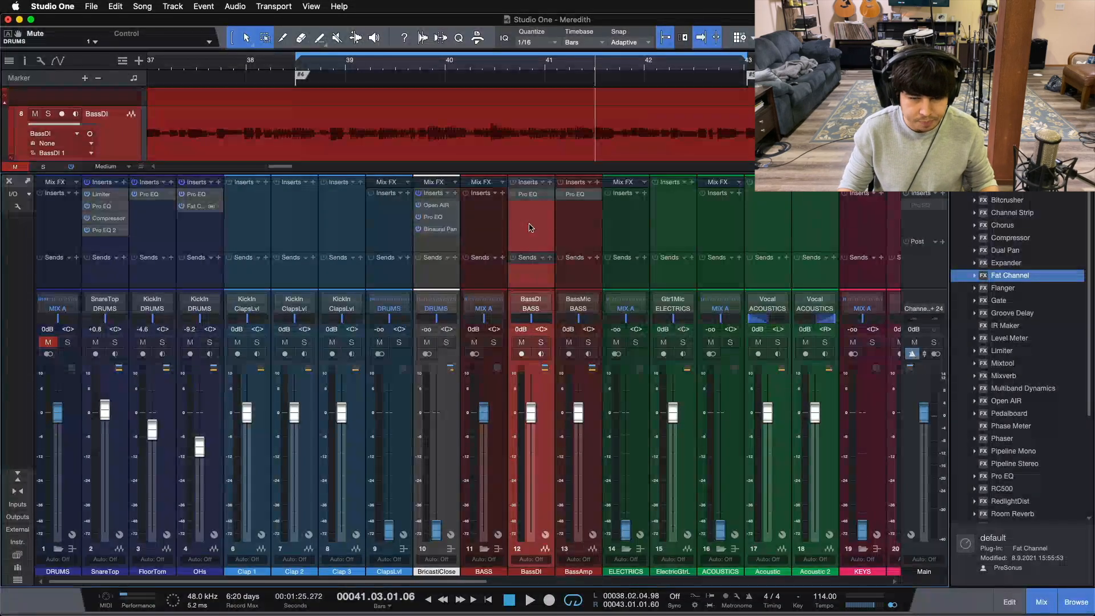
{"action": "key", "text": "F3"}
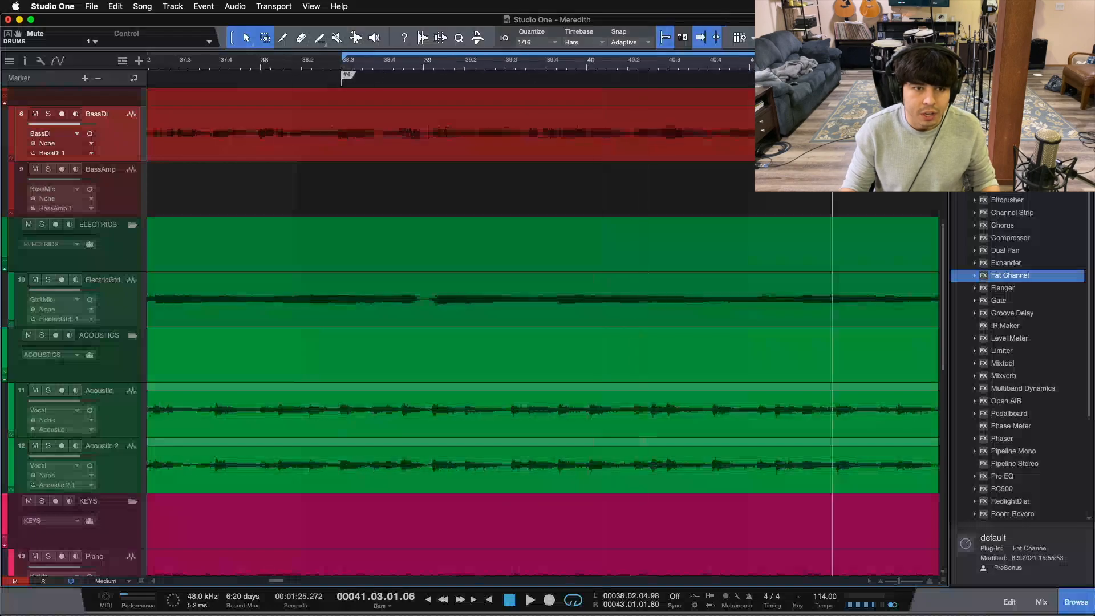
{"action": "key", "text": "shift+f"}
{"action": "left_click", "coordinate": [183, 151]}
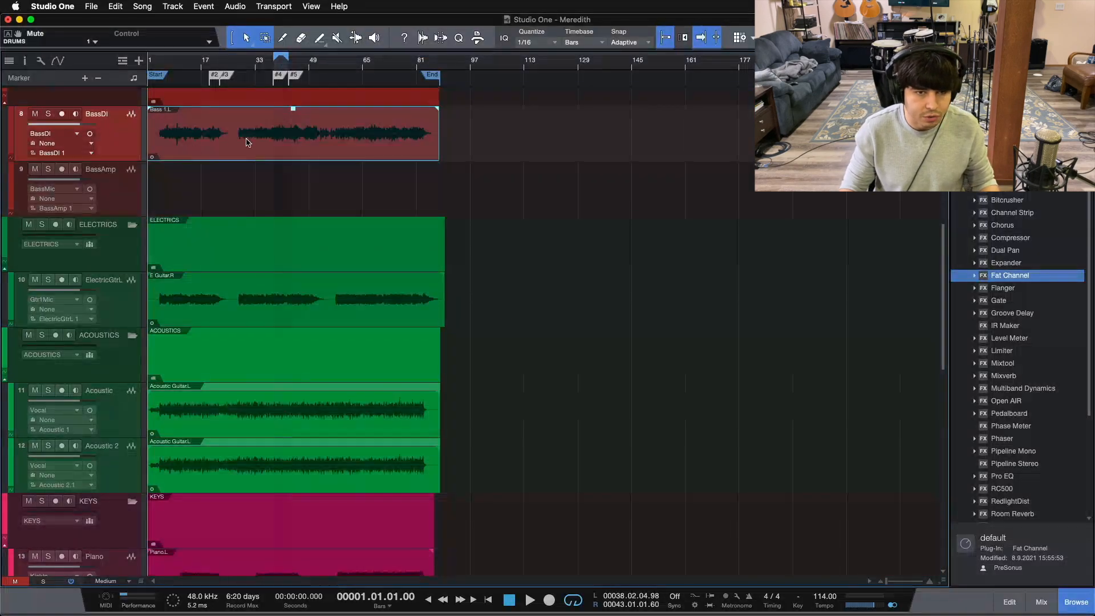
{"action": "left_click_drag", "start_coordinate": [246, 142], "coordinate": [251, 197]}
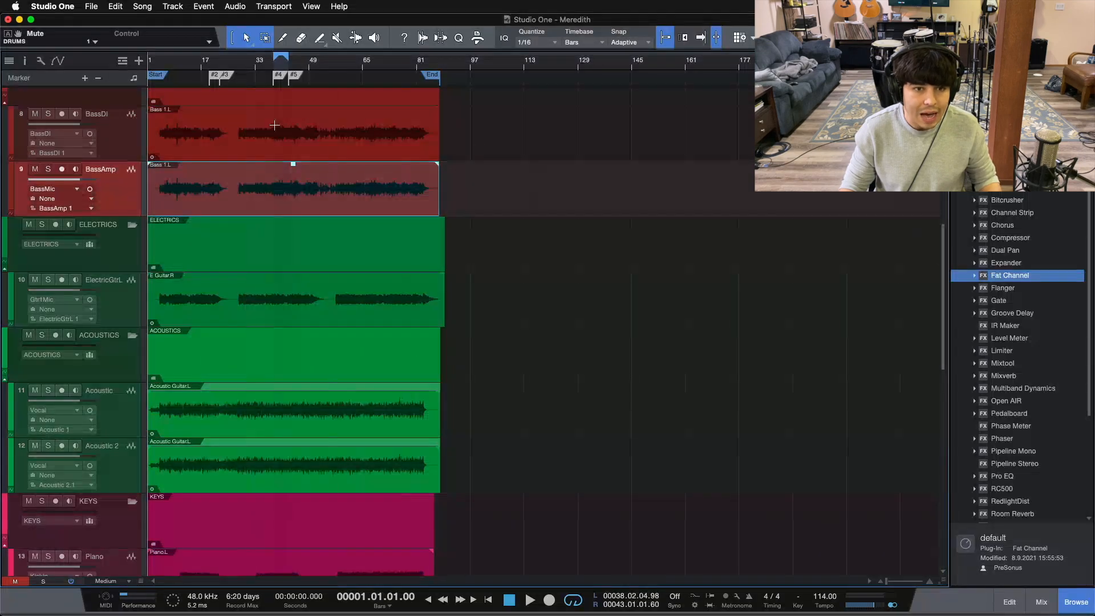
- Solo the BassAmp channel in the mixer
{"action": "left_click_drag", "start_coordinate": [288, 67], "coordinate": [518, 113]}
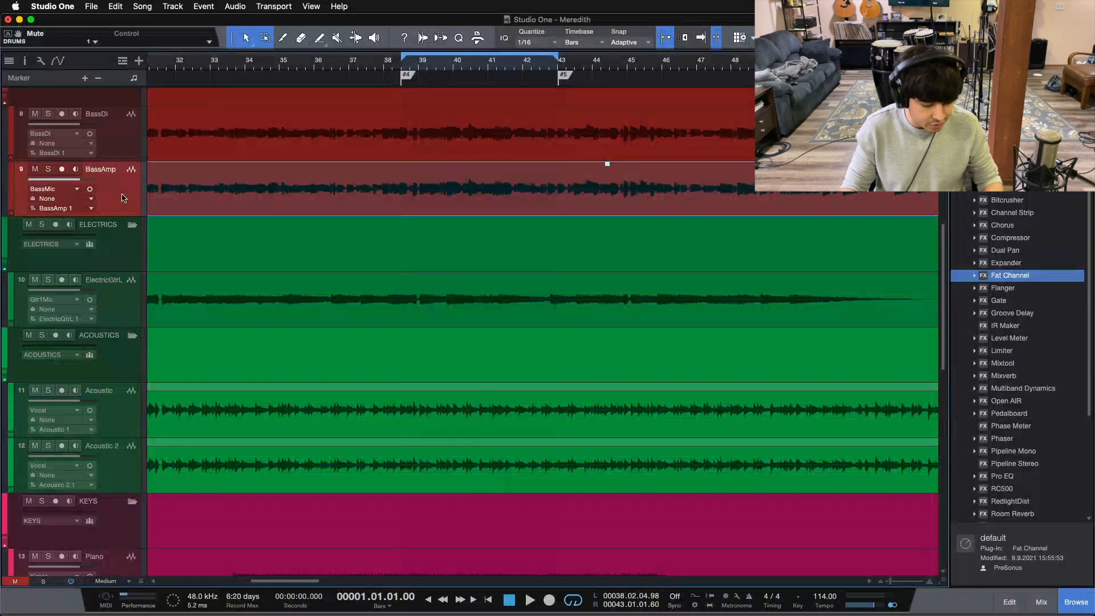
{"action": "key", "text": "F3"}
{"action": "left_click", "coordinate": [517, 229]}
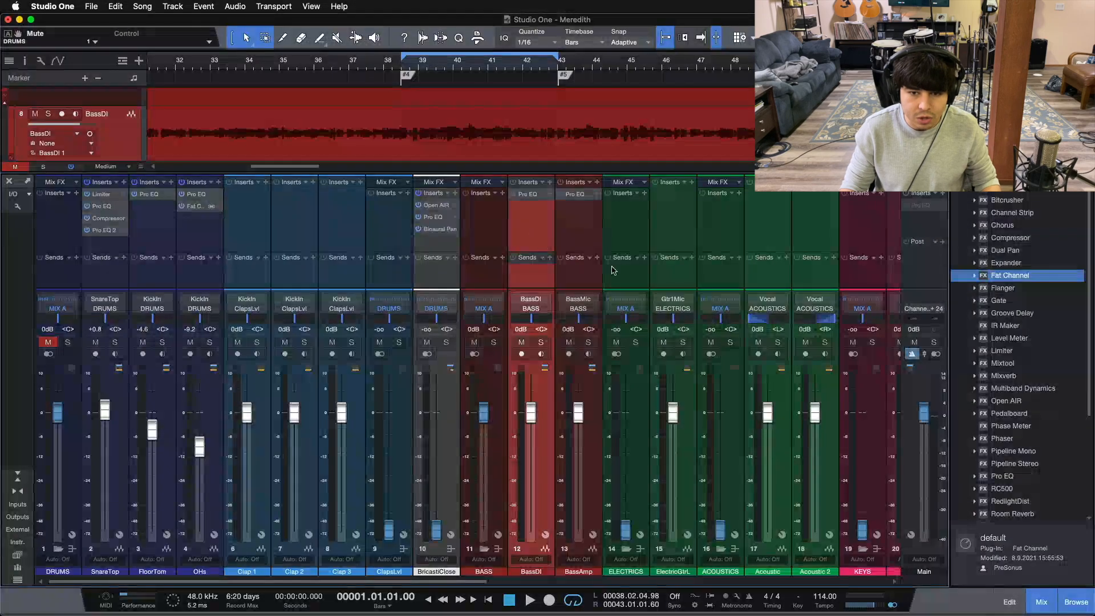
{"action": "left_click", "coordinate": [587, 343]}
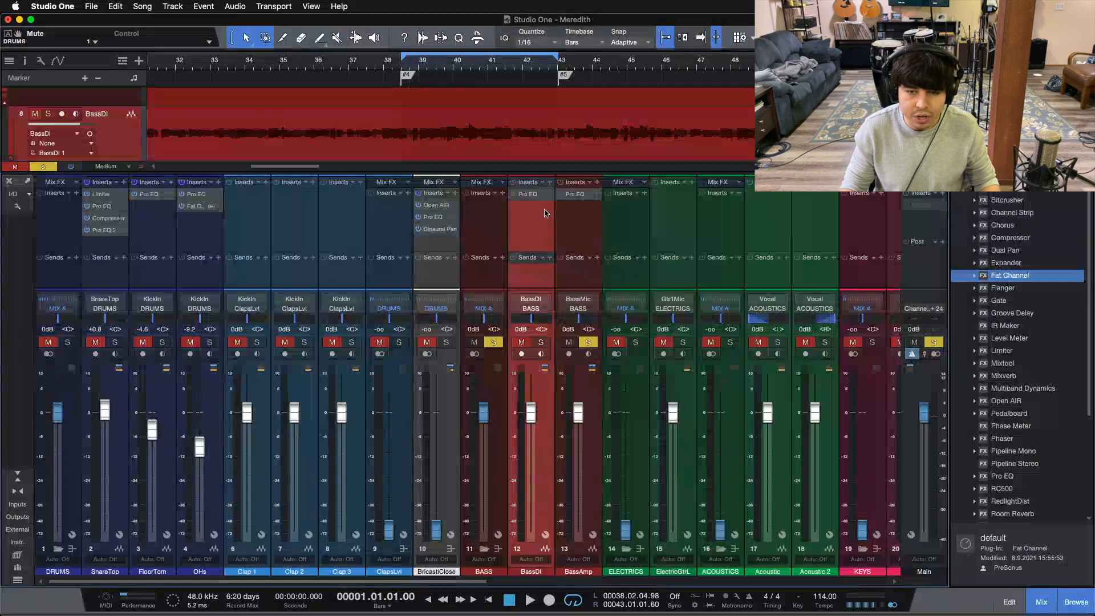
- Open the Pro EQ on the BassAmp channel and play the looped section to check its low cut
{"action": "left_click", "coordinate": [569, 194]}
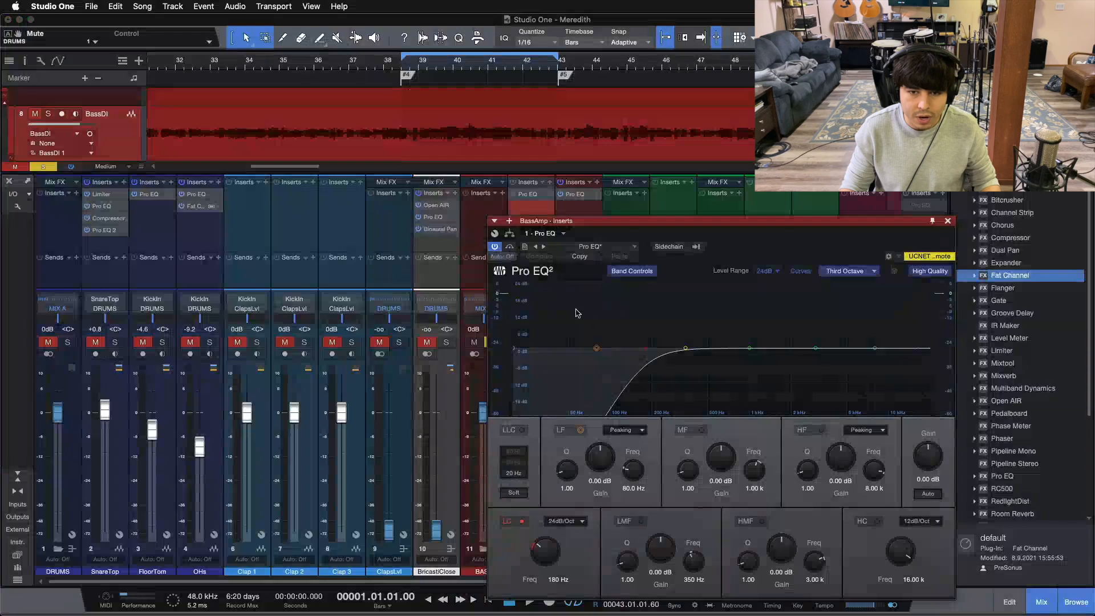
{"action": "left_click_drag", "start_coordinate": [627, 221], "coordinate": [375, 175]}
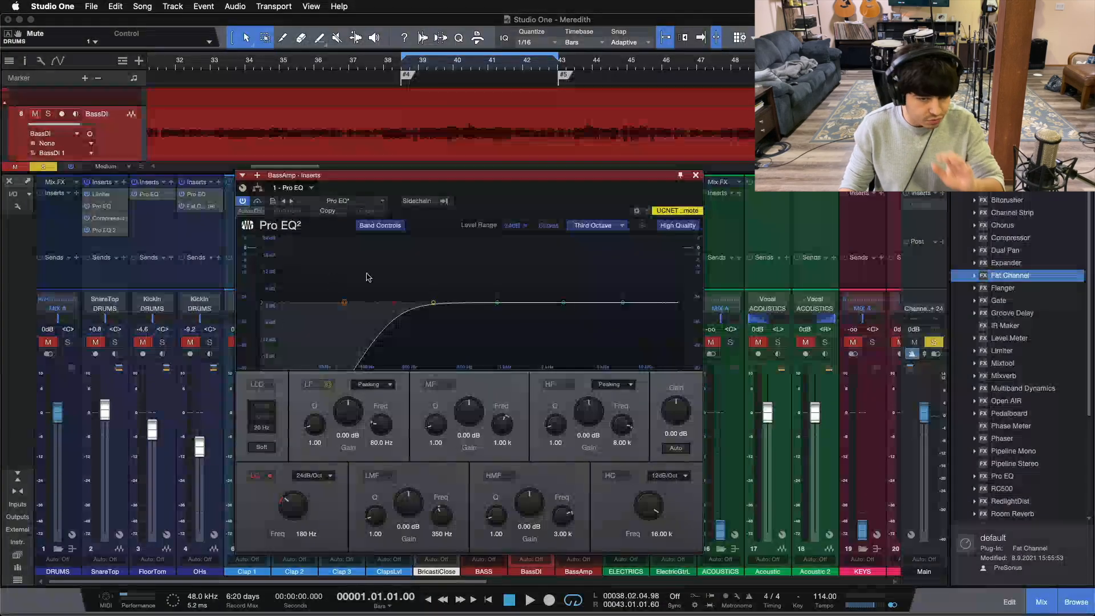
{"action": "left_click_drag", "start_coordinate": [501, 208], "coordinate": [535, 232]}
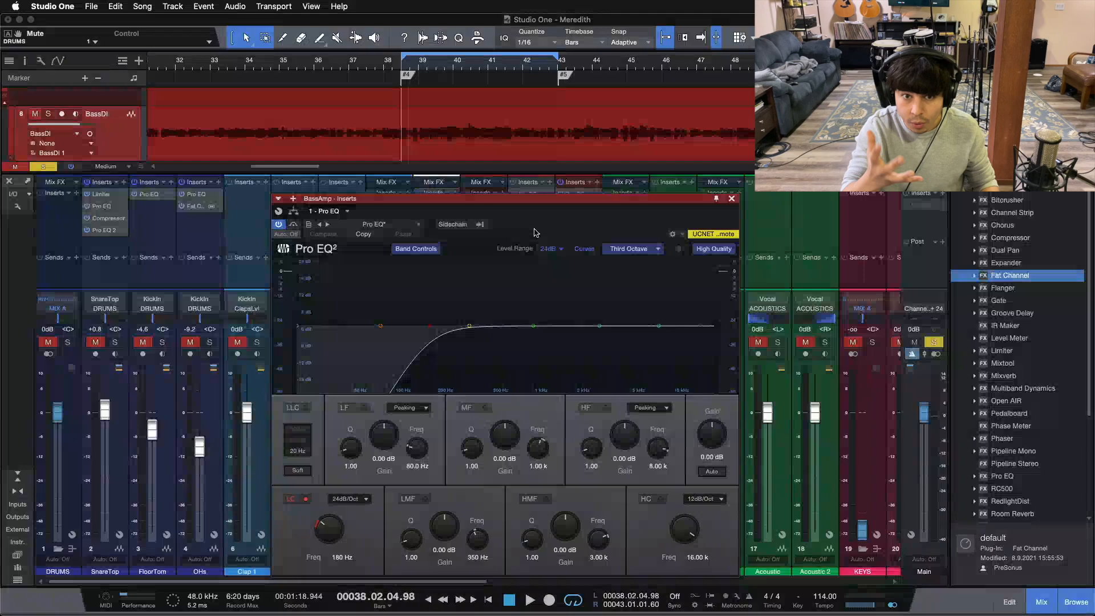
{"action": "key", "text": "space"}
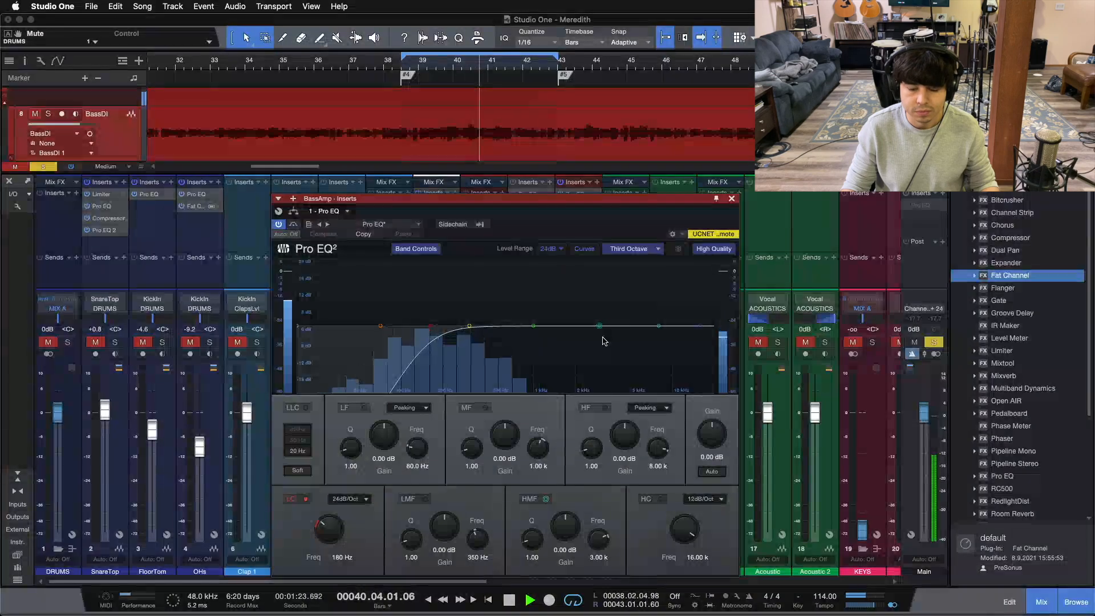
- Try a high-mid boost in the BassAmp Pro EQ, reset that band's gain to 0 dB and close the EQ
{"action": "left_click_drag", "start_coordinate": [603, 329], "coordinate": [617, 267]}
{"action": "left_click", "coordinate": [562, 522], "text": "super"}
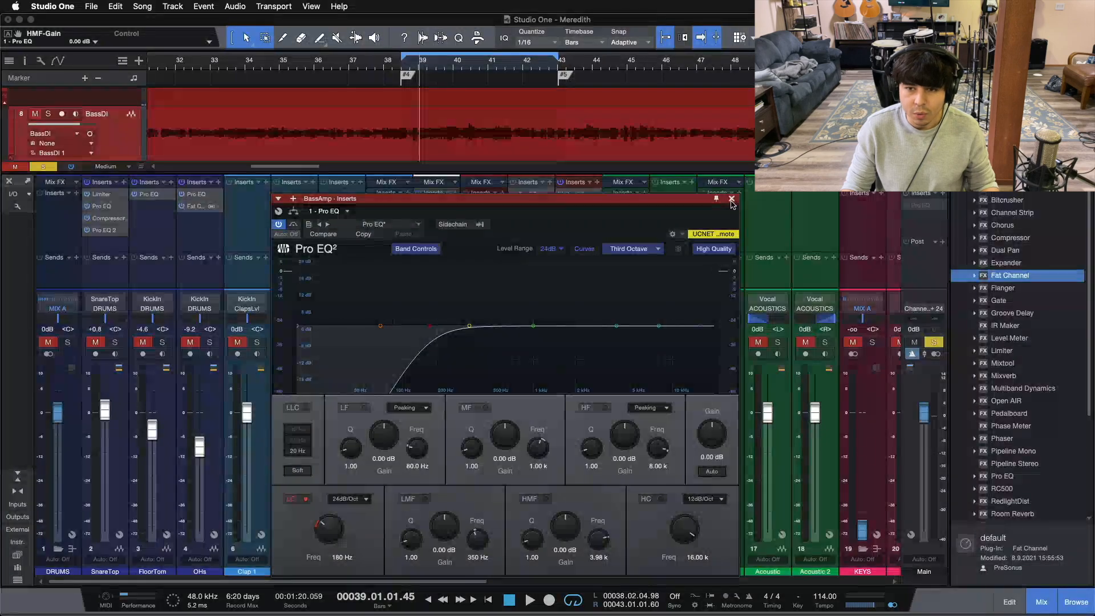
{"action": "left_click", "coordinate": [731, 198]}
- Insert the Ampire amp simulator on the BassAmp channel after the Pro EQ
{"action": "left_click", "coordinate": [559, 228]}
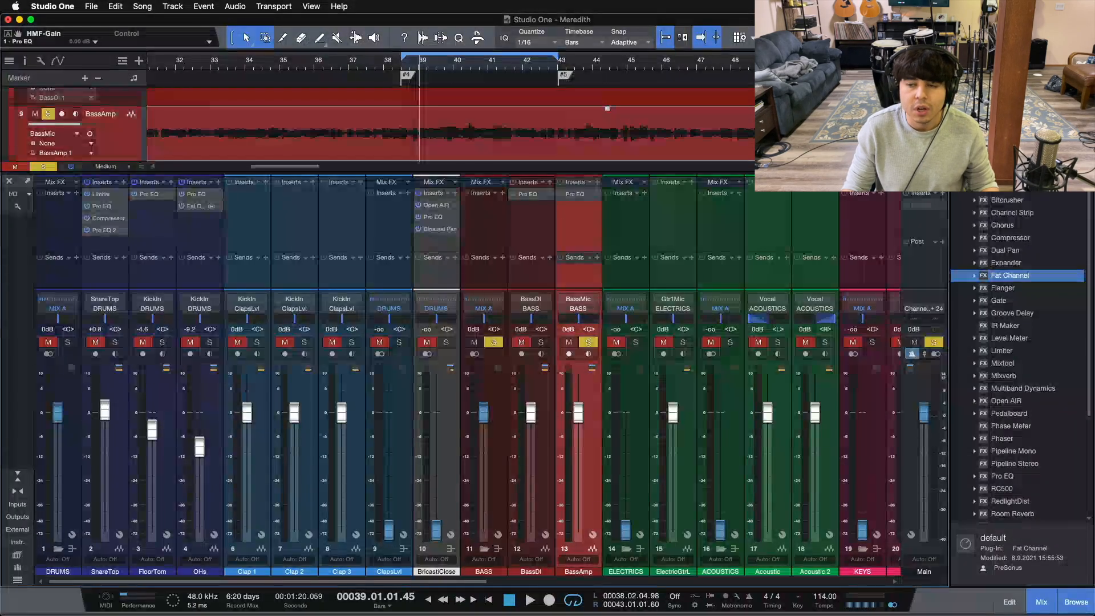
{"action": "left_click_drag", "start_coordinate": [1002, 138], "coordinate": [564, 225]}
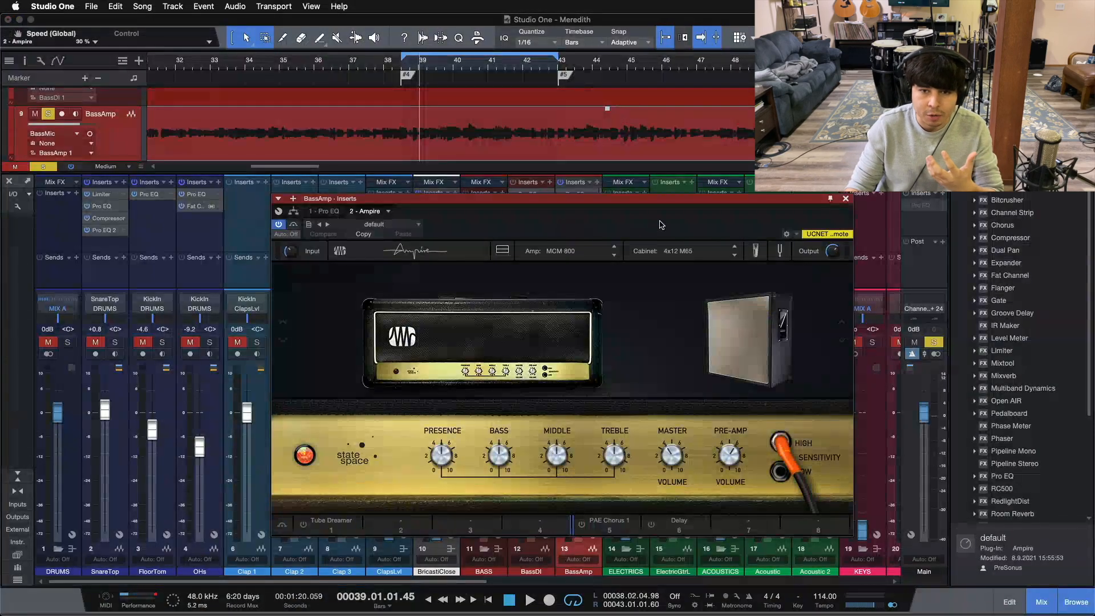
- Set Ampire's cabinet to 2x10 Bass and its amp model to Amp STV
{"action": "left_click", "coordinate": [579, 257]}
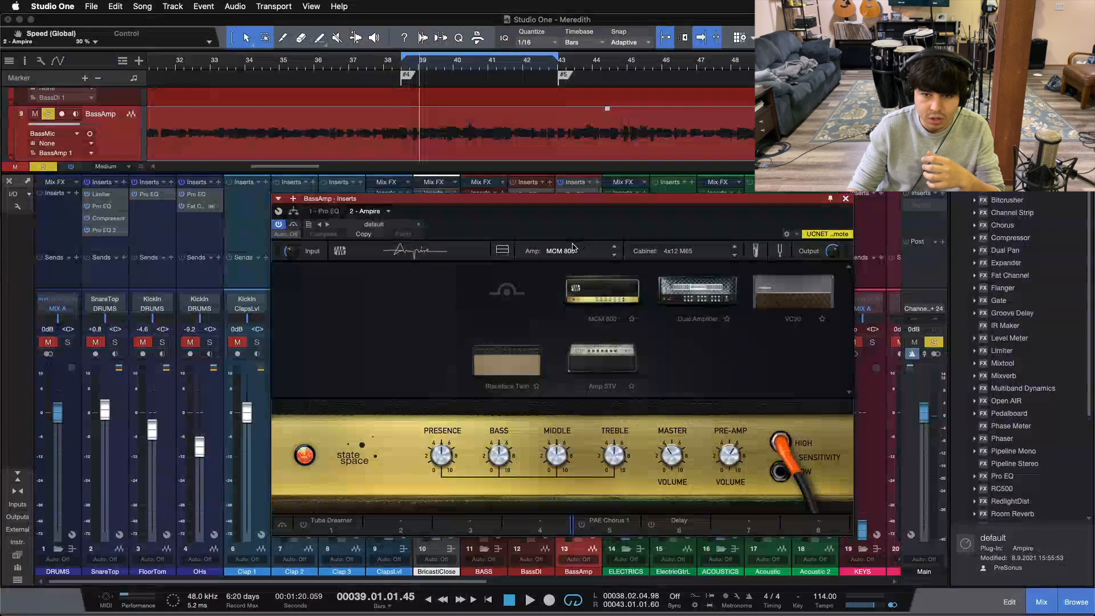
{"action": "left_click", "coordinate": [572, 252]}
{"action": "left_click", "coordinate": [661, 252]}
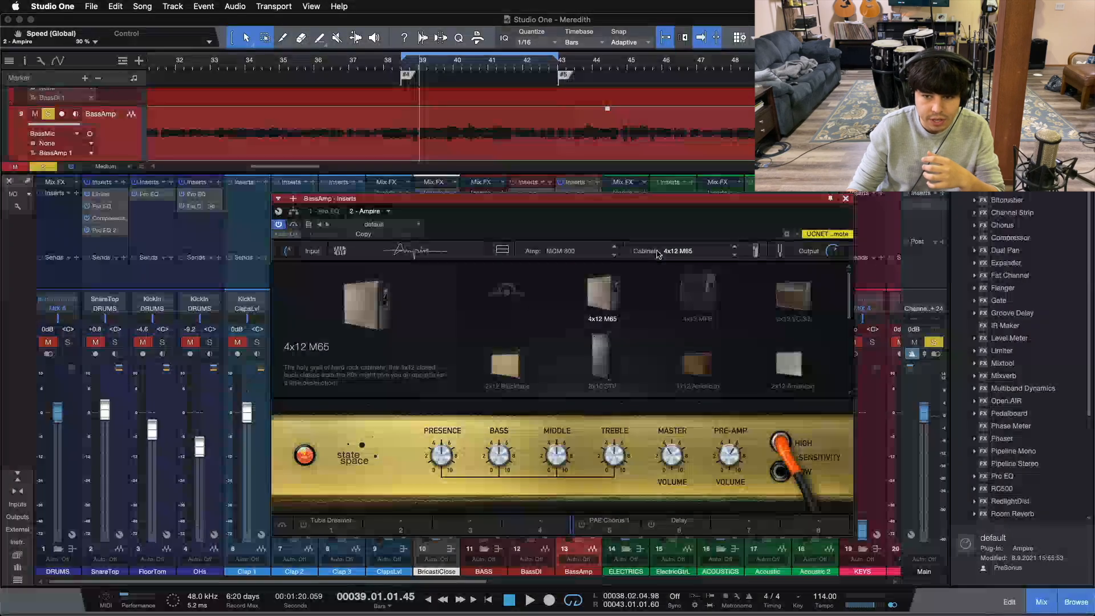
{"action": "scroll", "coordinate": [703, 329], "scroll_direction": "down", "scroll_amount": 5}
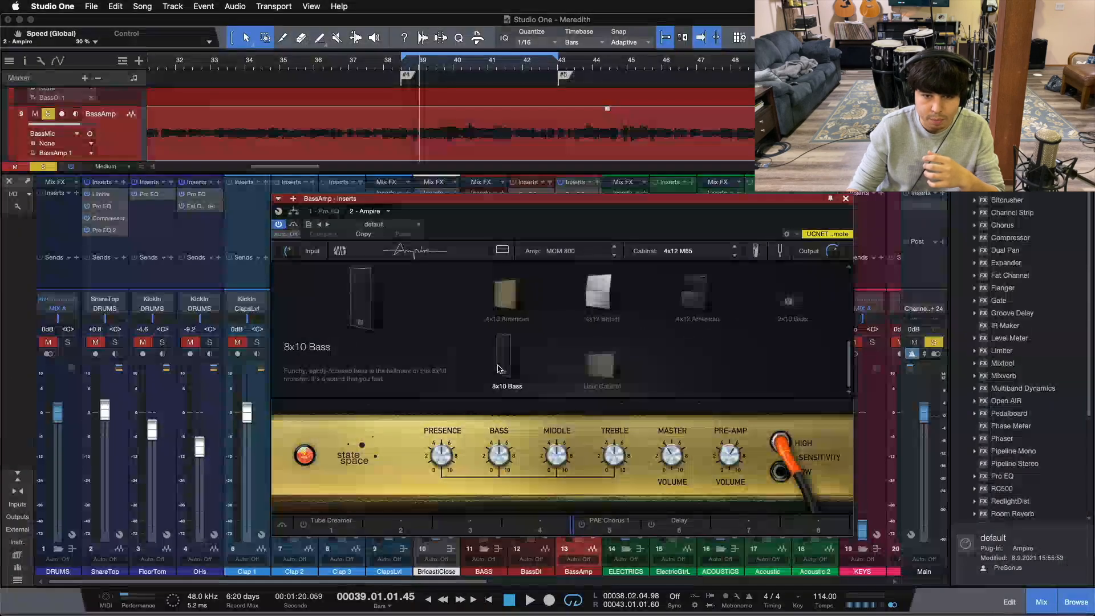
{"action": "left_click", "coordinate": [792, 301]}
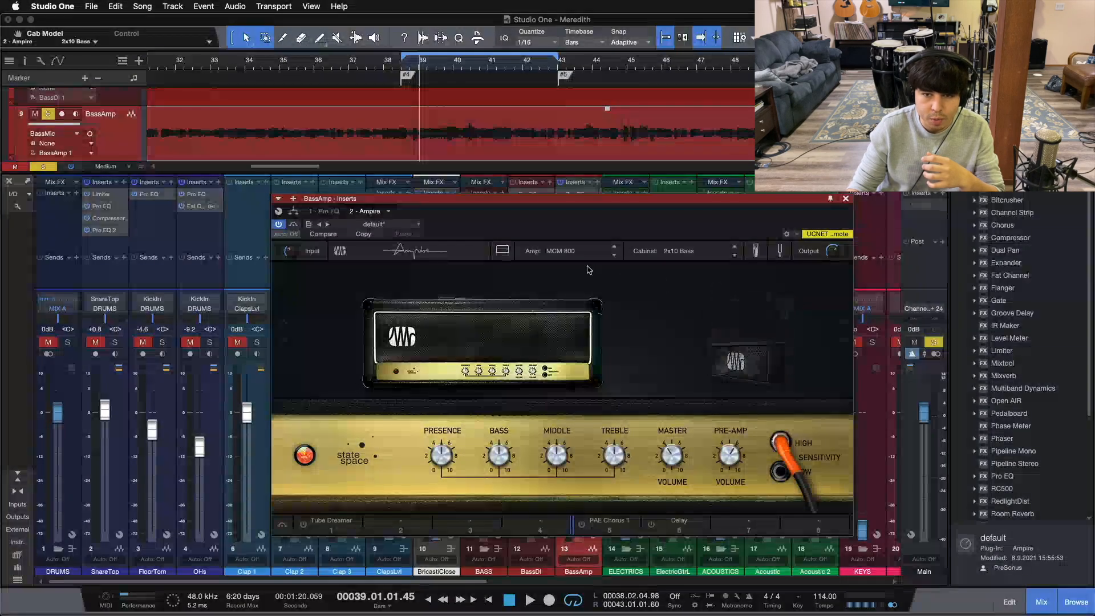
{"action": "left_click", "coordinate": [554, 251]}
{"action": "left_click", "coordinate": [630, 371]}
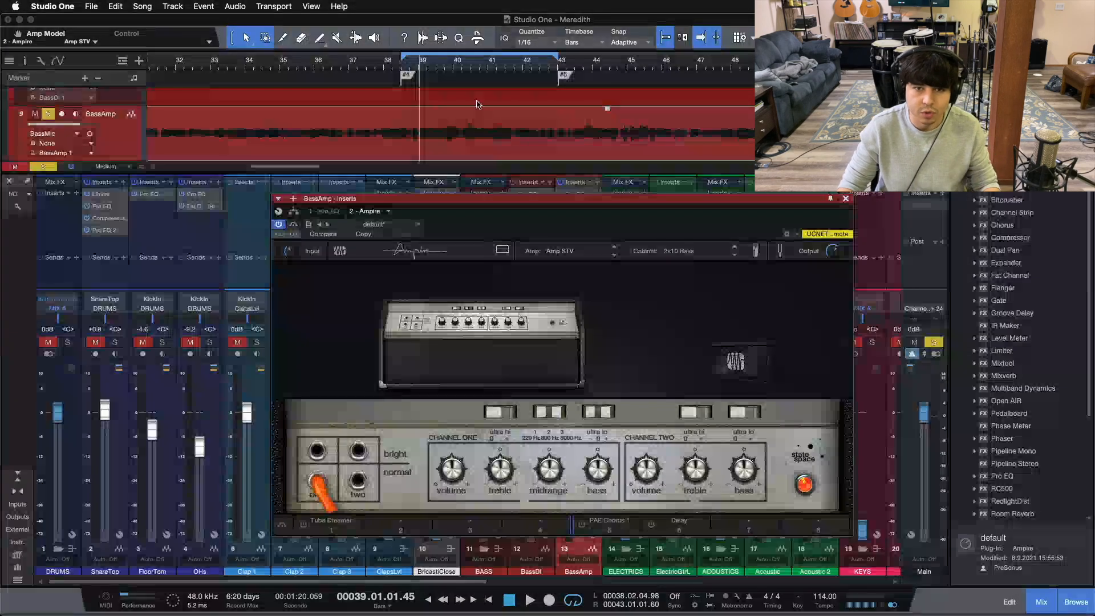
- Play the looped section, audition the Blackface Twin amp model in Ampire, and return to Amp STV
{"action": "key", "text": "space"}
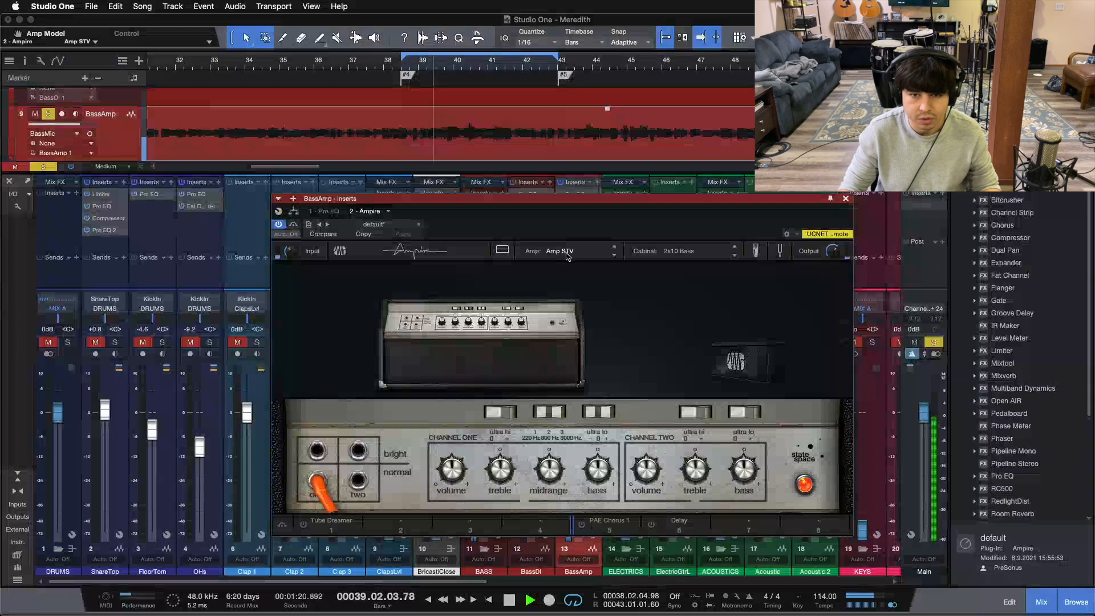
{"action": "left_click", "coordinate": [566, 253]}
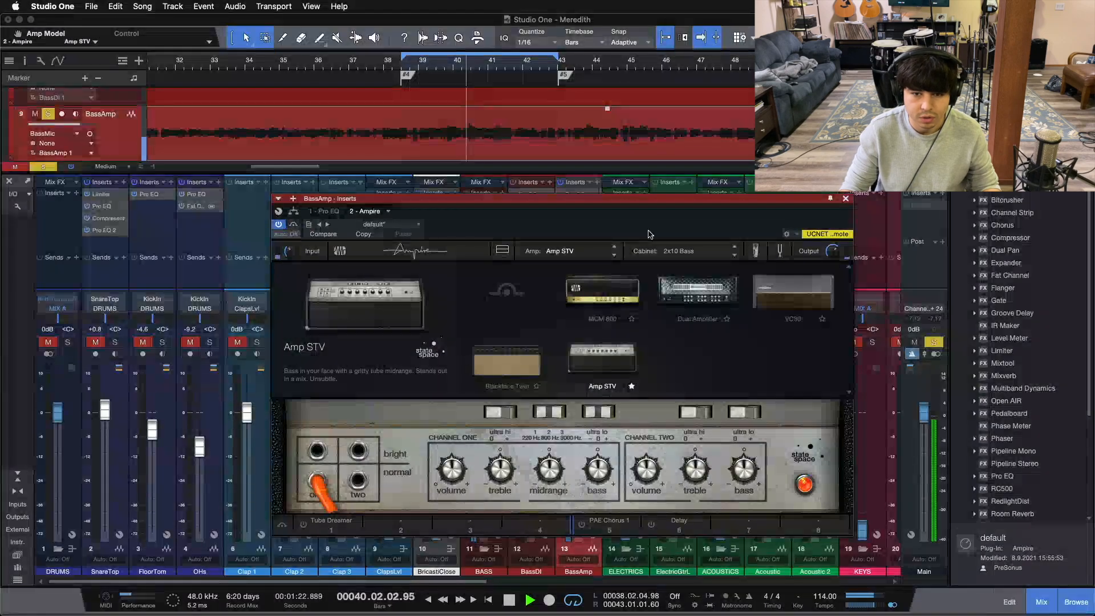
{"action": "left_click", "coordinate": [506, 359]}
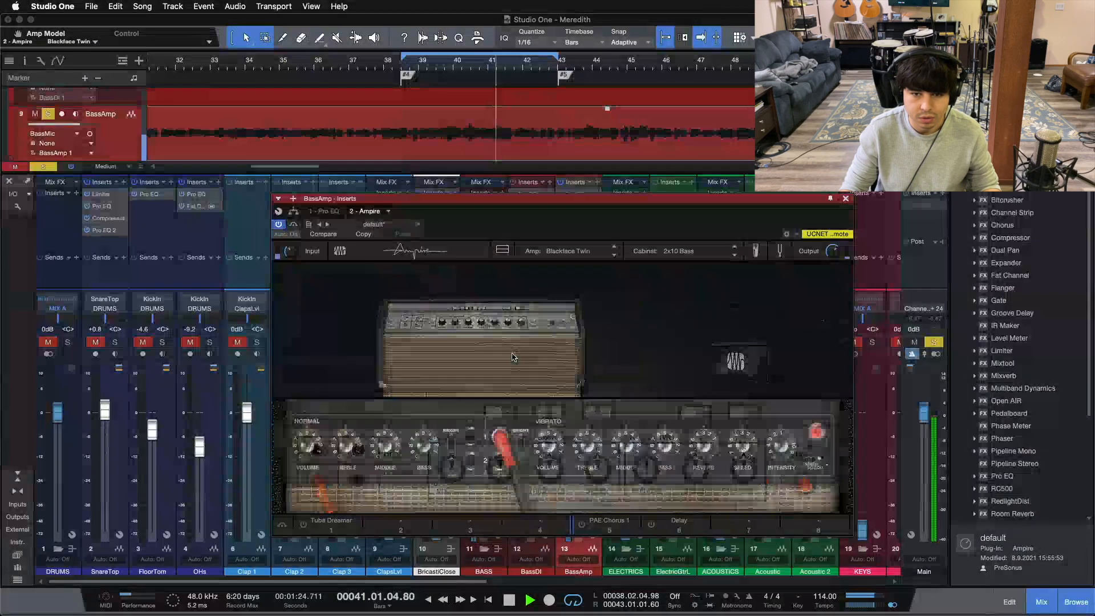
{"action": "left_click", "coordinate": [558, 252]}
{"action": "left_click", "coordinate": [612, 303]}
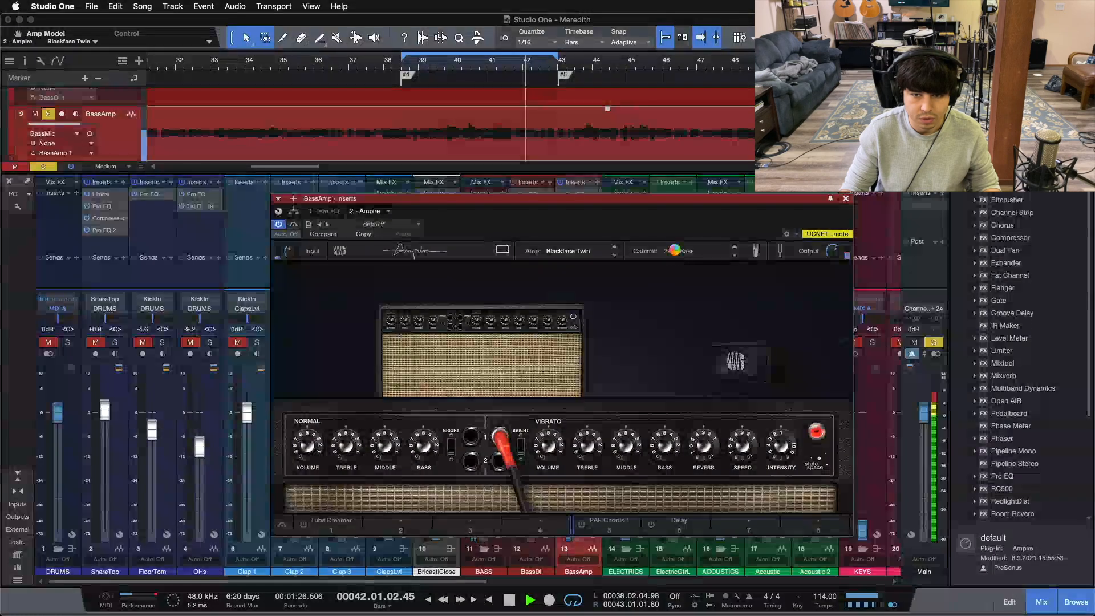
{"action": "left_click", "coordinate": [570, 251]}
{"action": "left_click", "coordinate": [622, 358]}
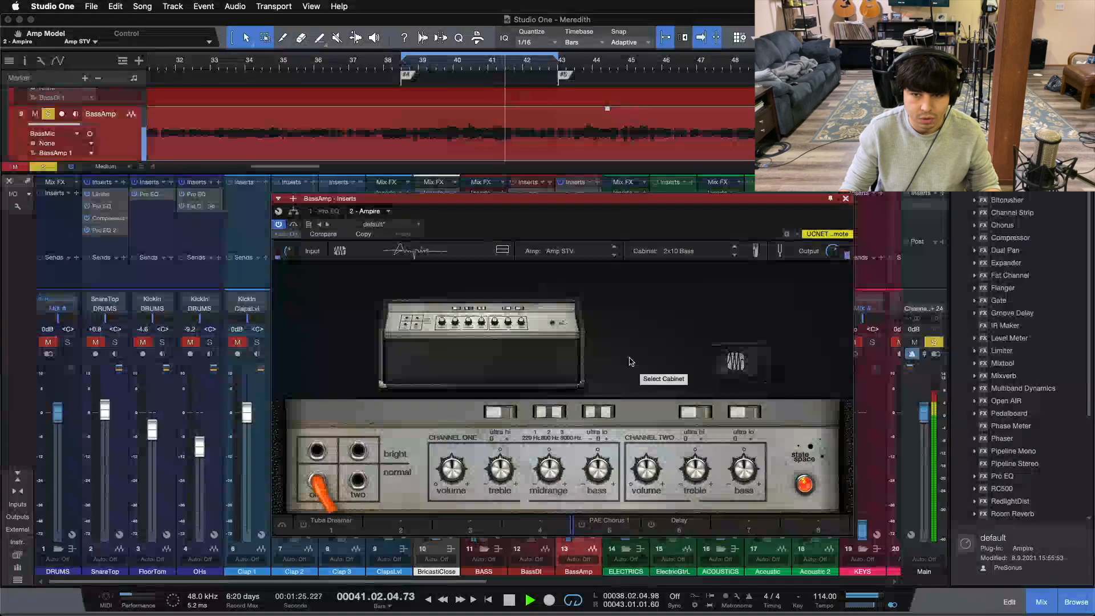
- Set Ampire's Mic A to 0 % and Mic B to 100 %, and compare the 8x10 Bass cabinet with 2x10 Bass, returning to 2x10 Bass
{"action": "left_click", "coordinate": [755, 255]}
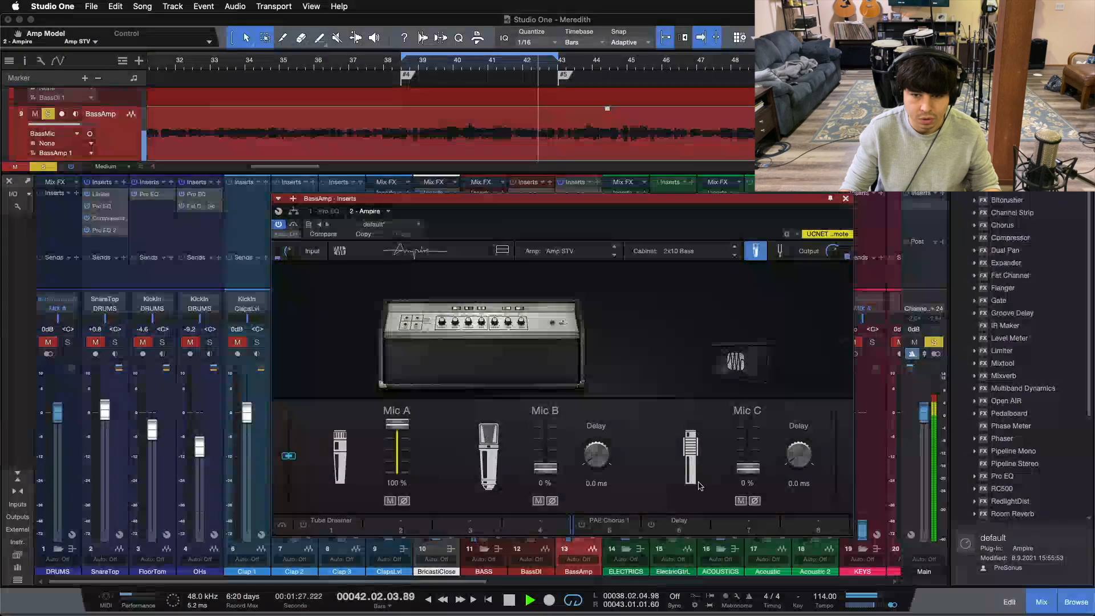
{"action": "left_click_drag", "start_coordinate": [545, 468], "coordinate": [545, 376]}
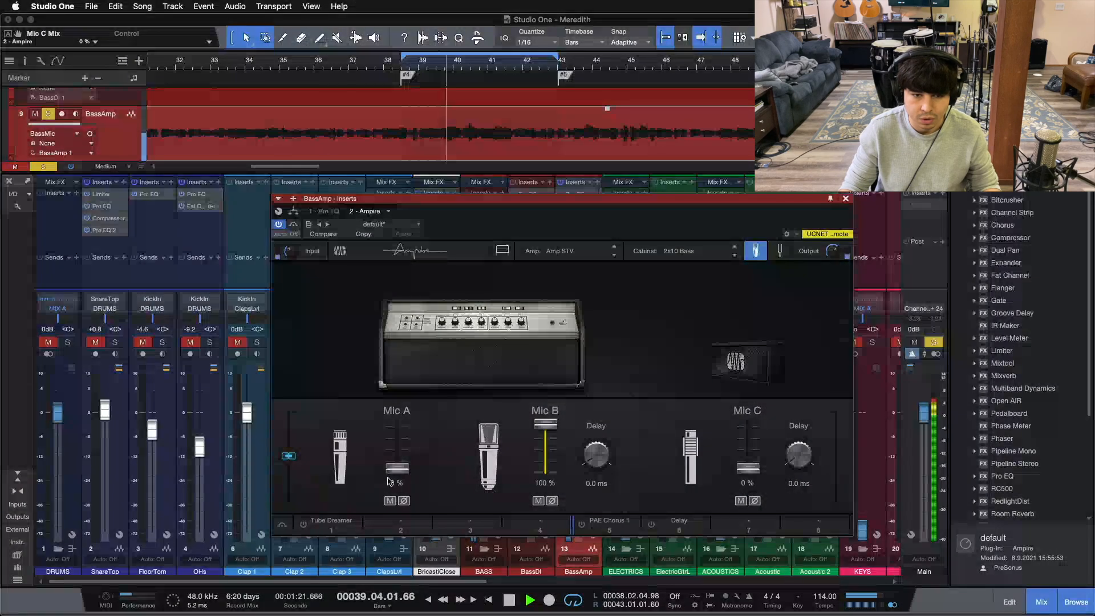
{"action": "left_click", "coordinate": [652, 255]}
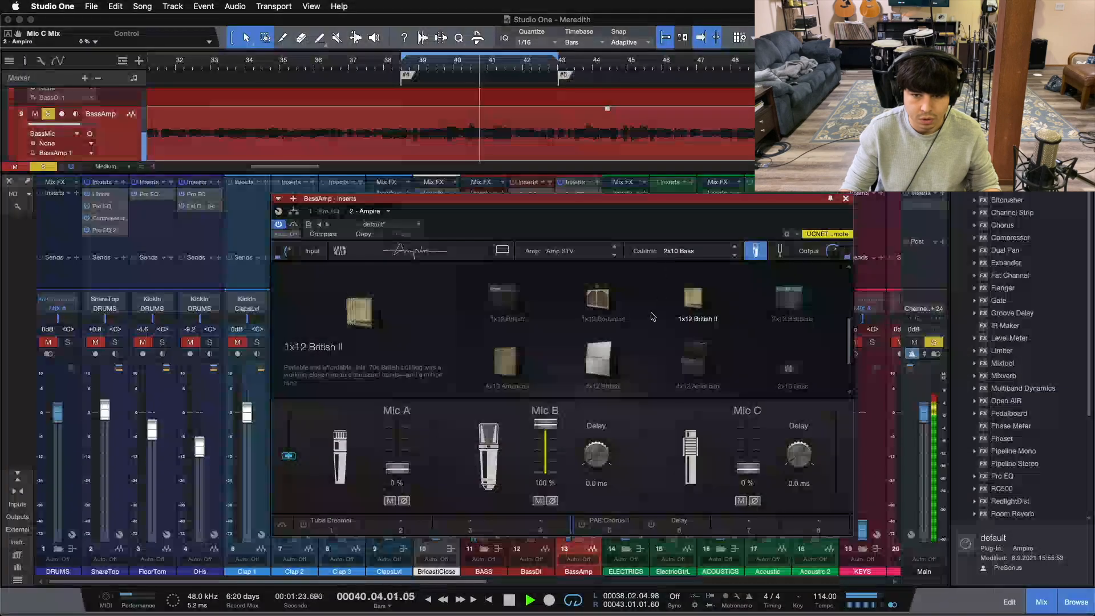
{"action": "left_click", "coordinate": [505, 357]}
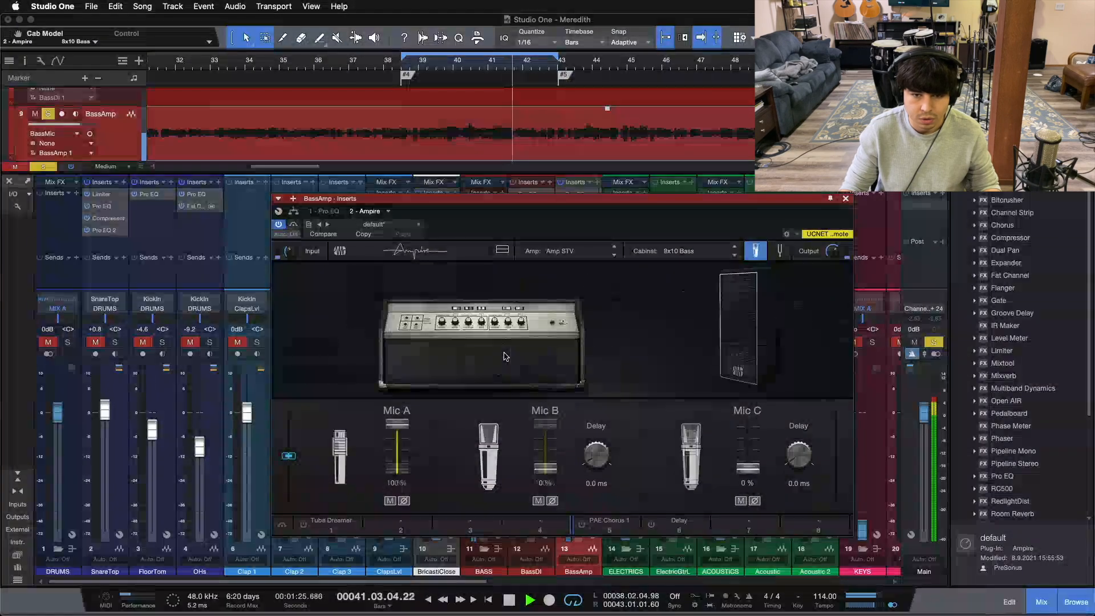
{"action": "left_click", "coordinate": [679, 251]}
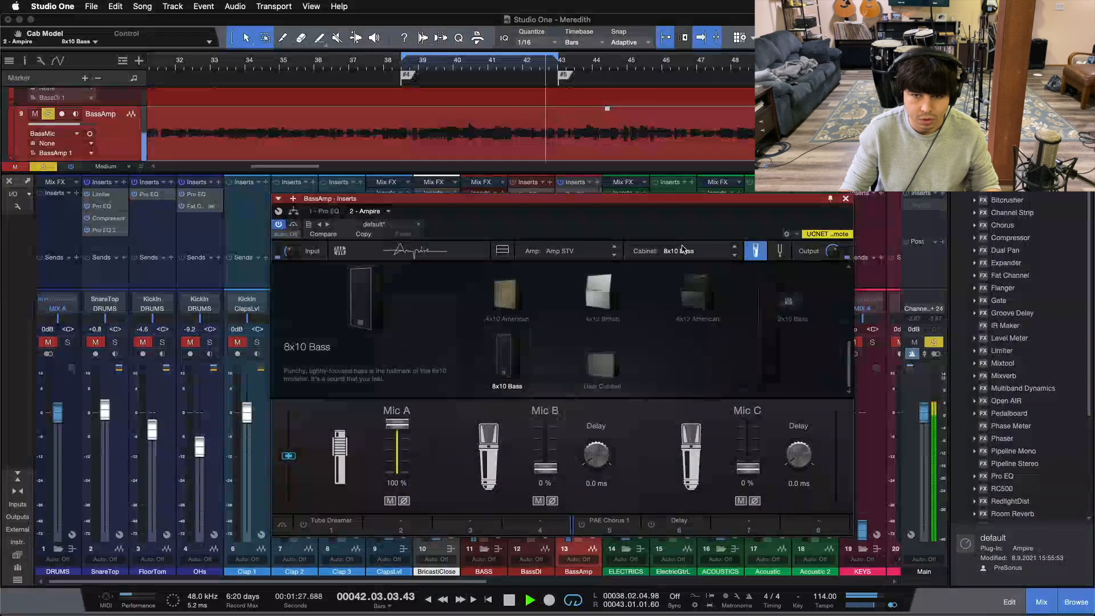
{"action": "left_click", "coordinate": [782, 302]}
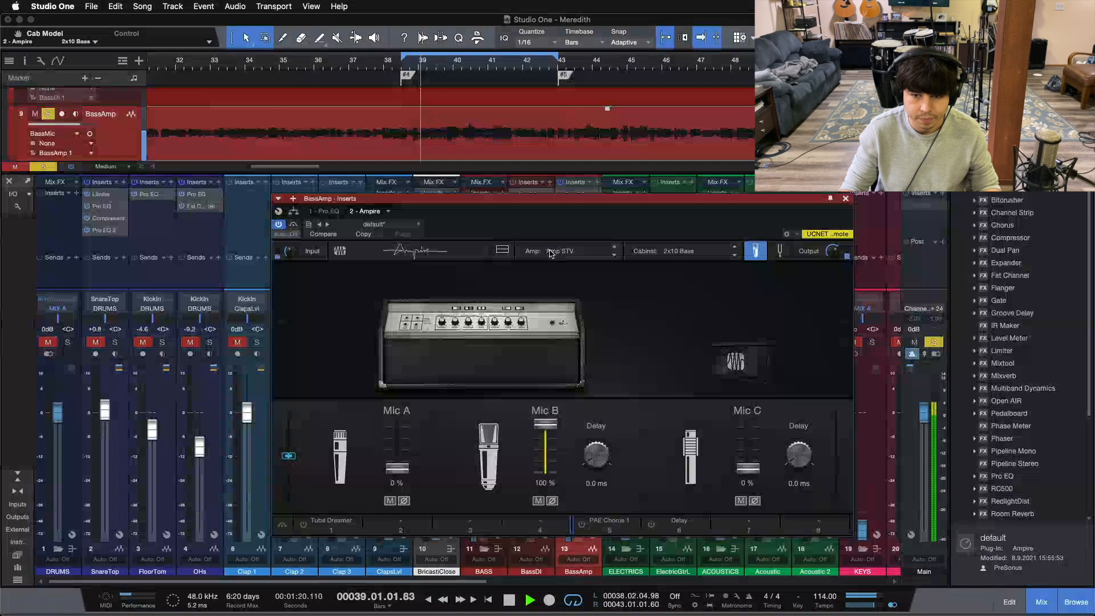
{"action": "left_click_drag", "start_coordinate": [384, 467], "coordinate": [375, 533]}
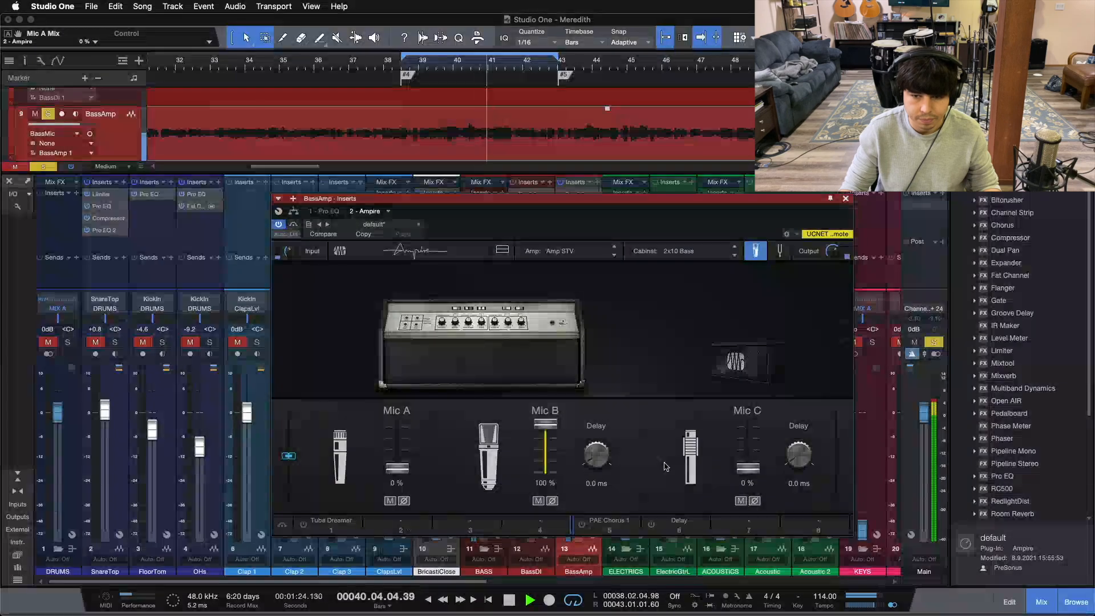
- Move the amp's input cable to the bright input of channel two and set channel one's mid frequency to 220 Hz
{"action": "left_click", "coordinate": [567, 252]}
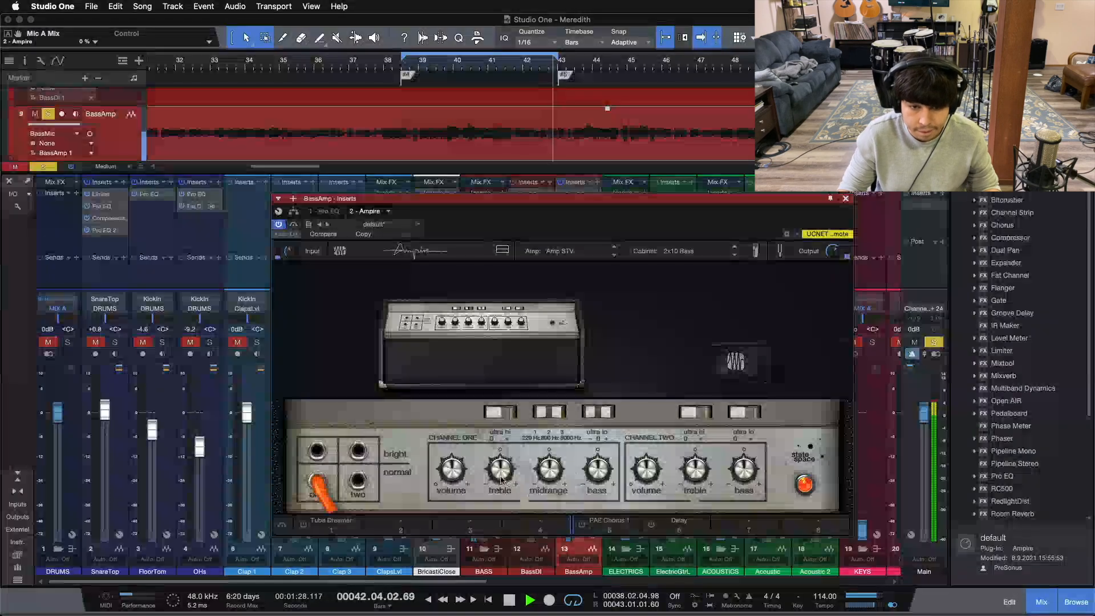
{"action": "left_click", "coordinate": [358, 452]}
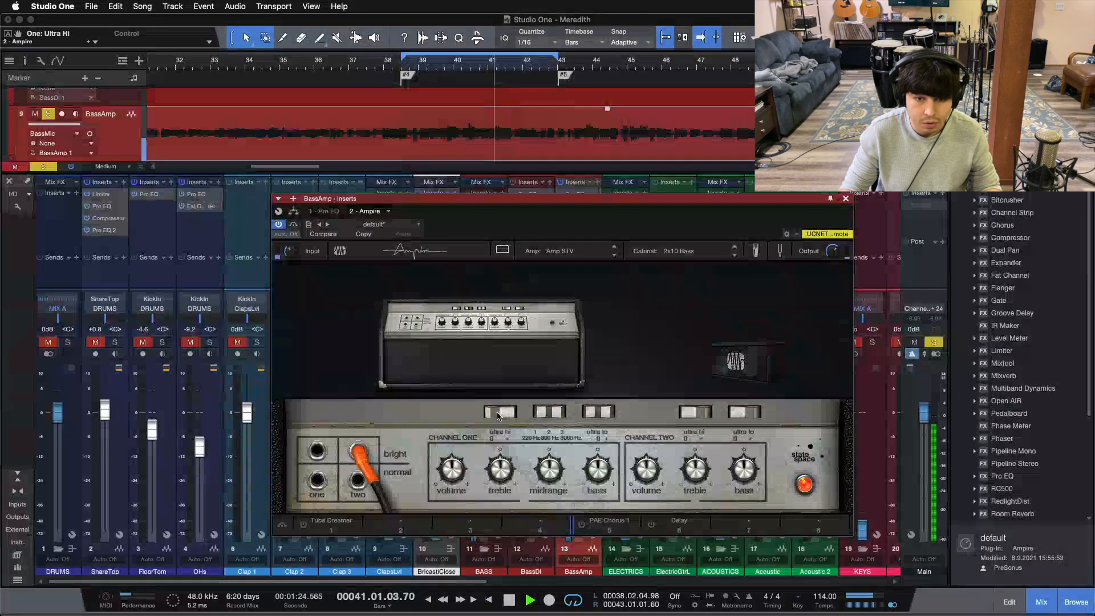
{"action": "left_click", "coordinate": [557, 414]}
{"action": "left_click", "coordinate": [550, 412]}
- Try the MCM 800 amp model in Ampire and go back to Amp STV
{"action": "left_click", "coordinate": [566, 252]}
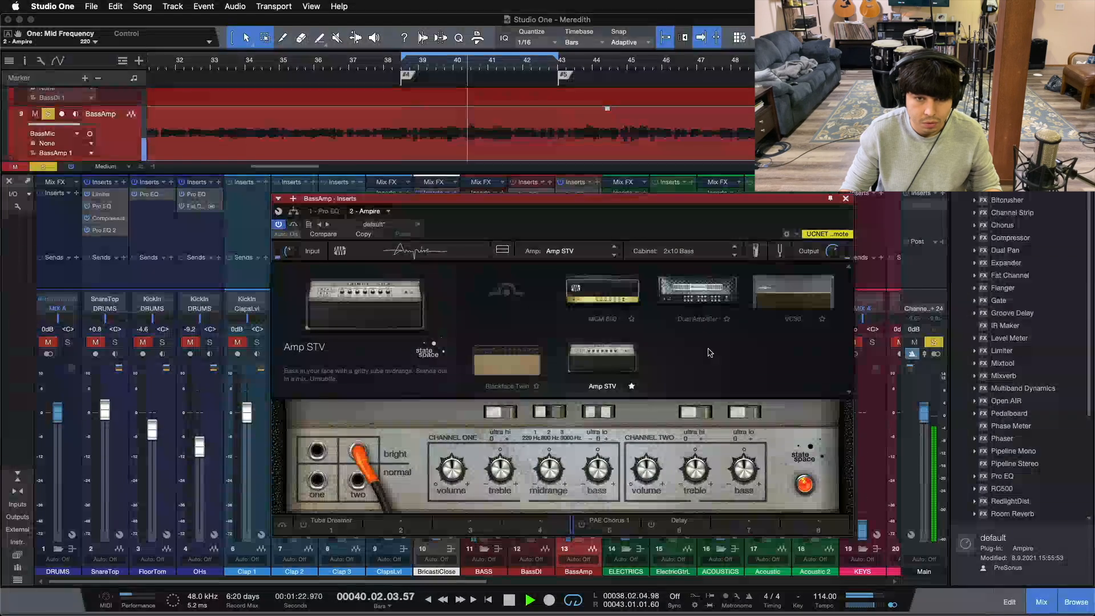
{"action": "left_click", "coordinate": [602, 291]}
{"action": "left_click", "coordinate": [572, 251]}
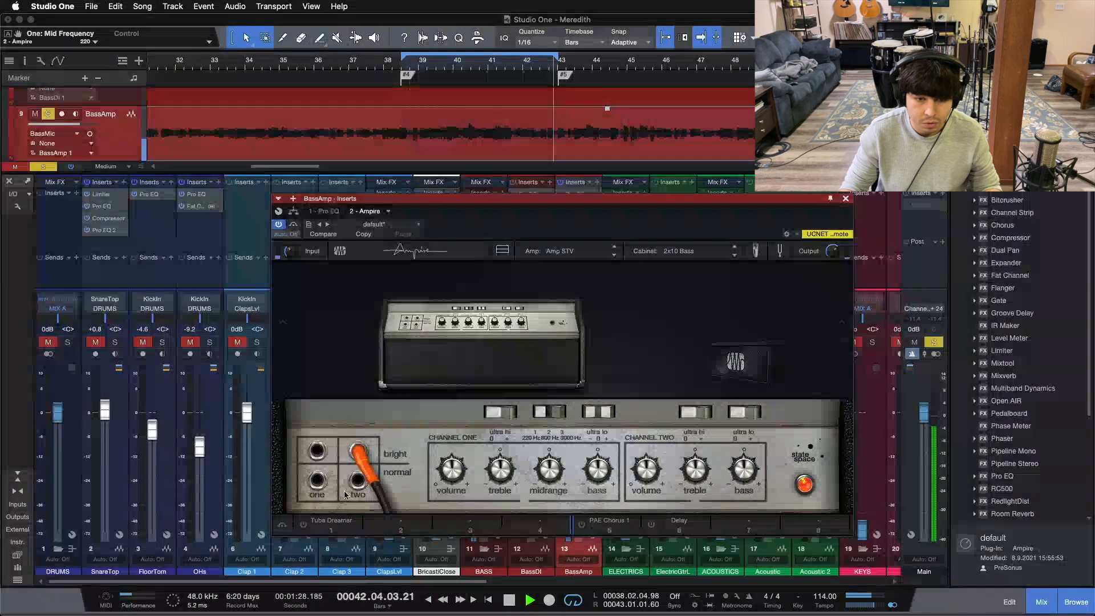
- Compare the amp's One Bright, One Normal and Two Normal inputs, try channel one's treble at 100 %, and settle on One Normal
{"action": "left_click", "coordinate": [317, 453]}
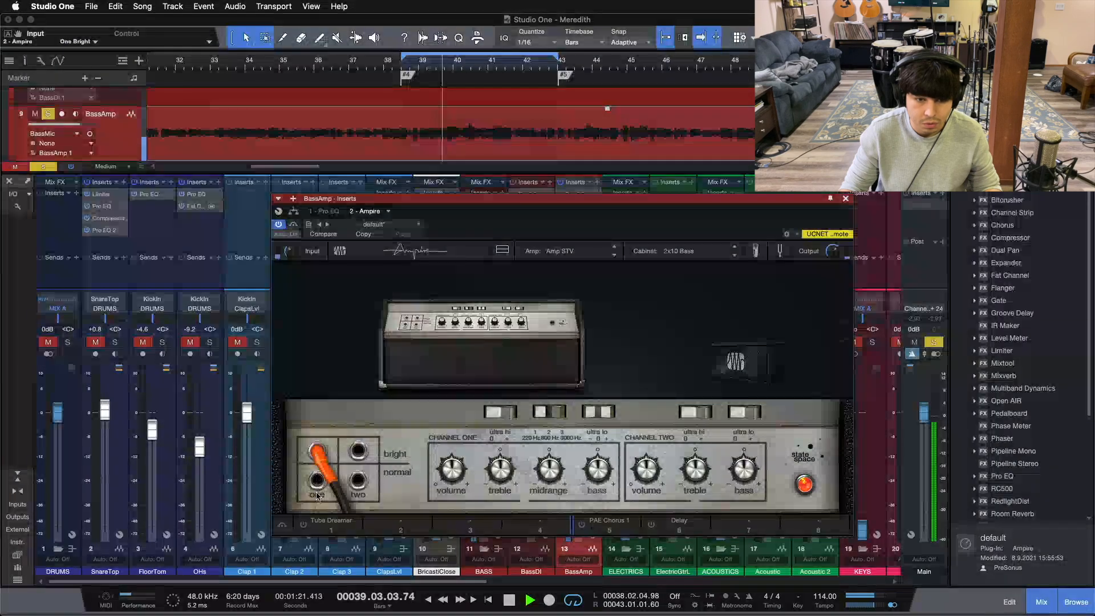
{"action": "left_click", "coordinate": [318, 481]}
{"action": "left_click", "coordinate": [355, 483]}
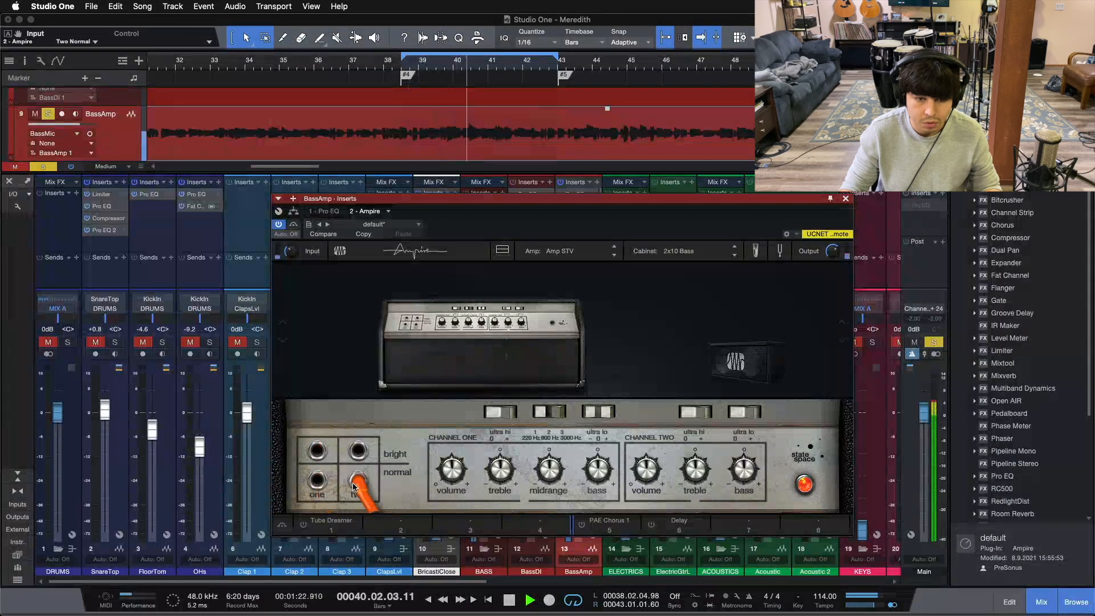
{"action": "left_click", "coordinate": [313, 482]}
{"action": "left_click_drag", "start_coordinate": [487, 473], "coordinate": [485, 414]}
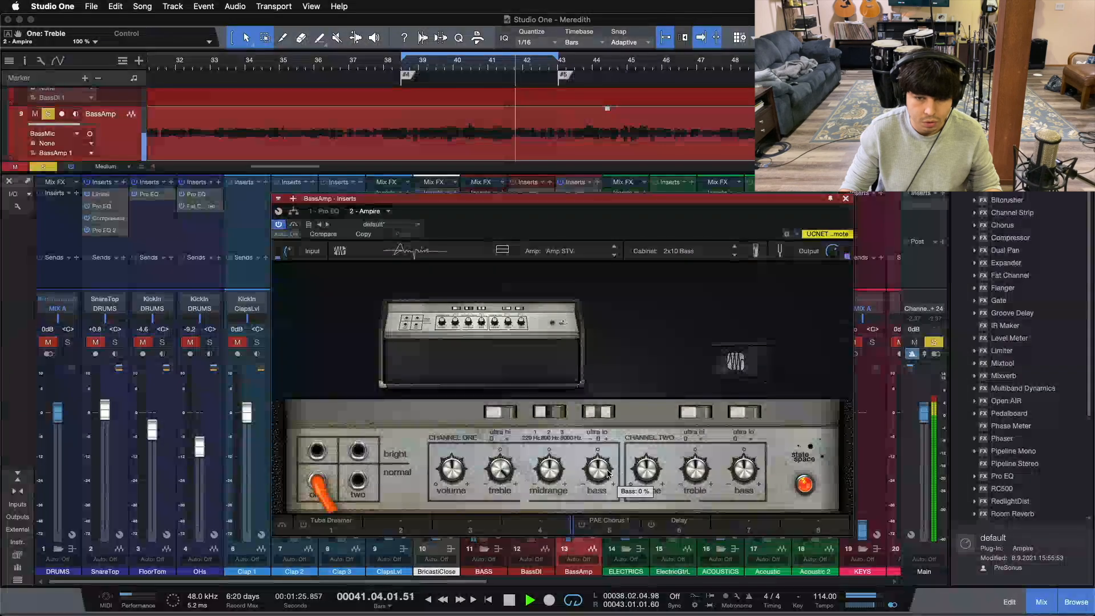
{"action": "left_click", "coordinate": [349, 487]}
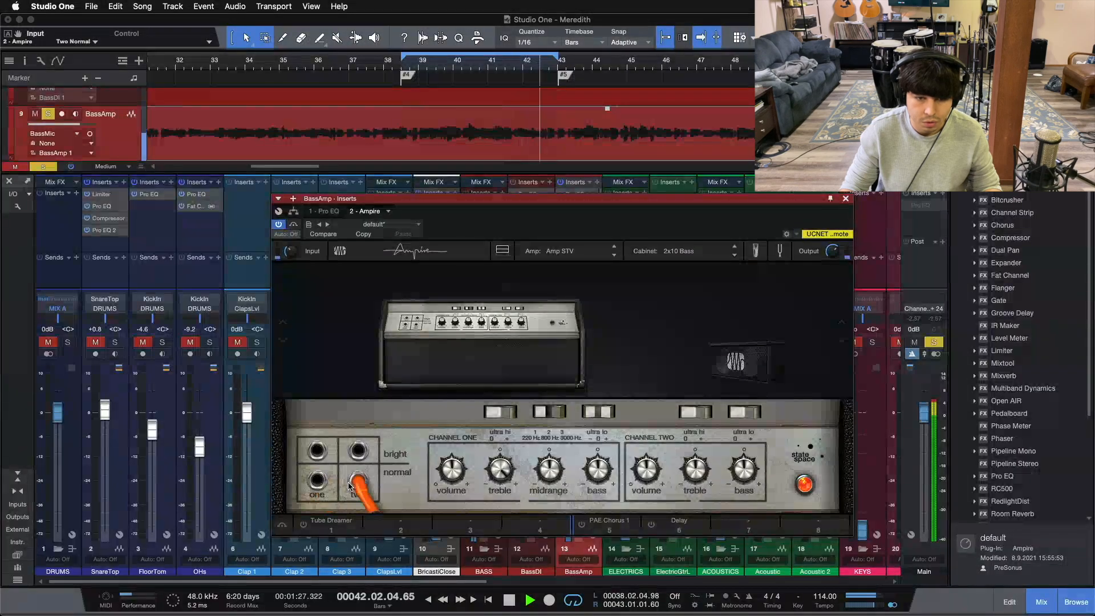
{"action": "left_click", "coordinate": [317, 480]}
- Set channel one's treble to 69 % and turn its bass down slightly on the Amp STV
{"action": "mouse_move", "coordinate": [455, 468]}
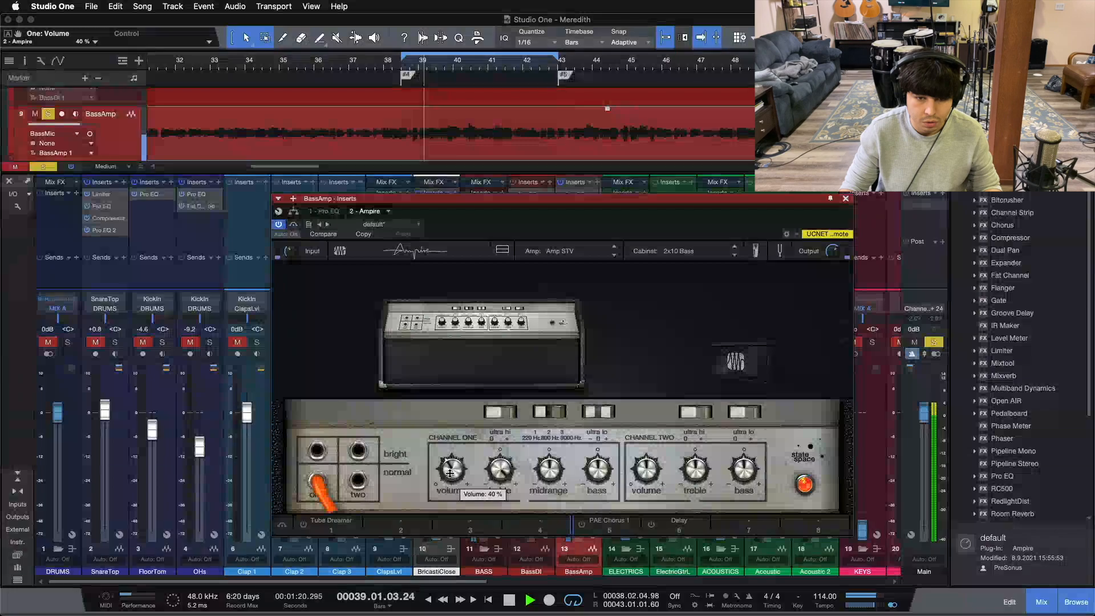
{"action": "mouse_move", "coordinate": [498, 481]}
{"action": "left_click_drag", "start_coordinate": [498, 485], "coordinate": [498, 489]}
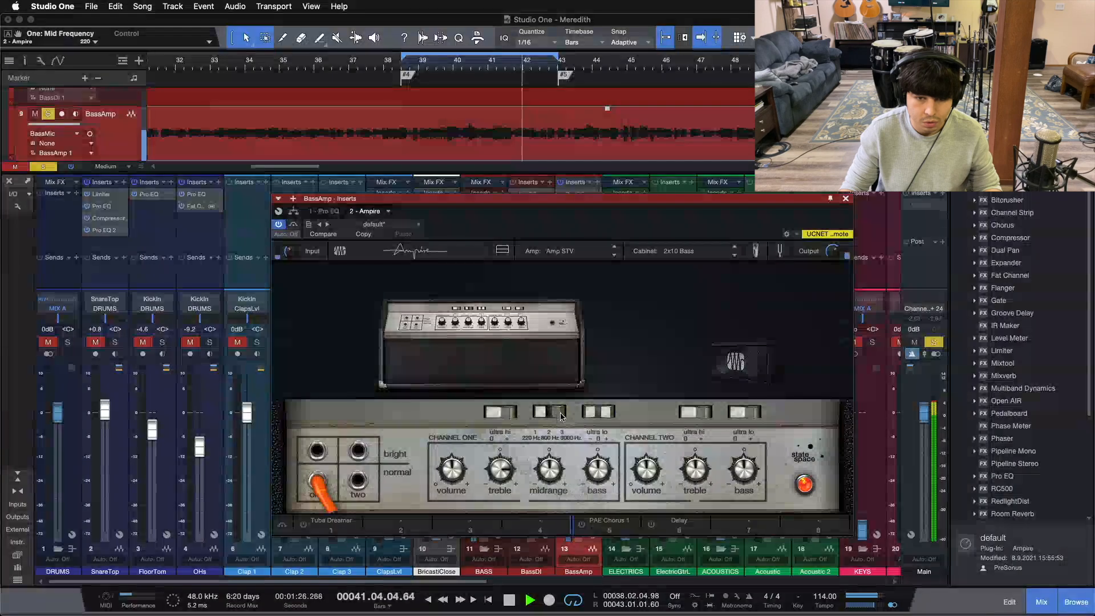
{"action": "left_click_drag", "start_coordinate": [505, 461], "coordinate": [506, 468]}
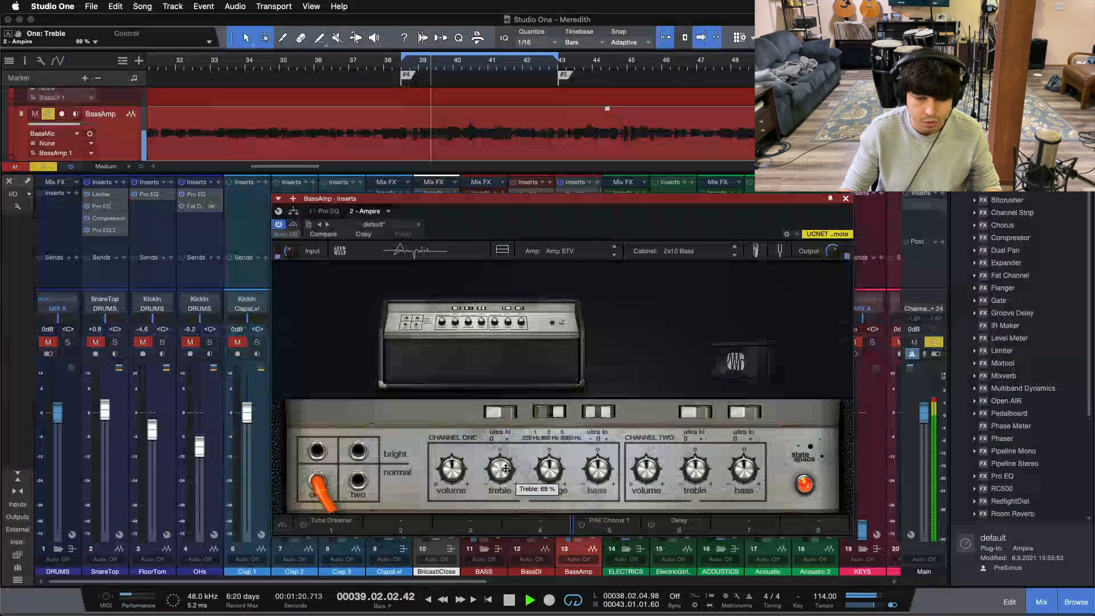
{"action": "mouse_move", "coordinate": [597, 472]}
{"action": "left_mouse_down"}
{"action": "mouse_move", "coordinate": [592, 489]}
{"action": "mouse_move", "coordinate": [589, 479]}
{"action": "left_mouse_up"}
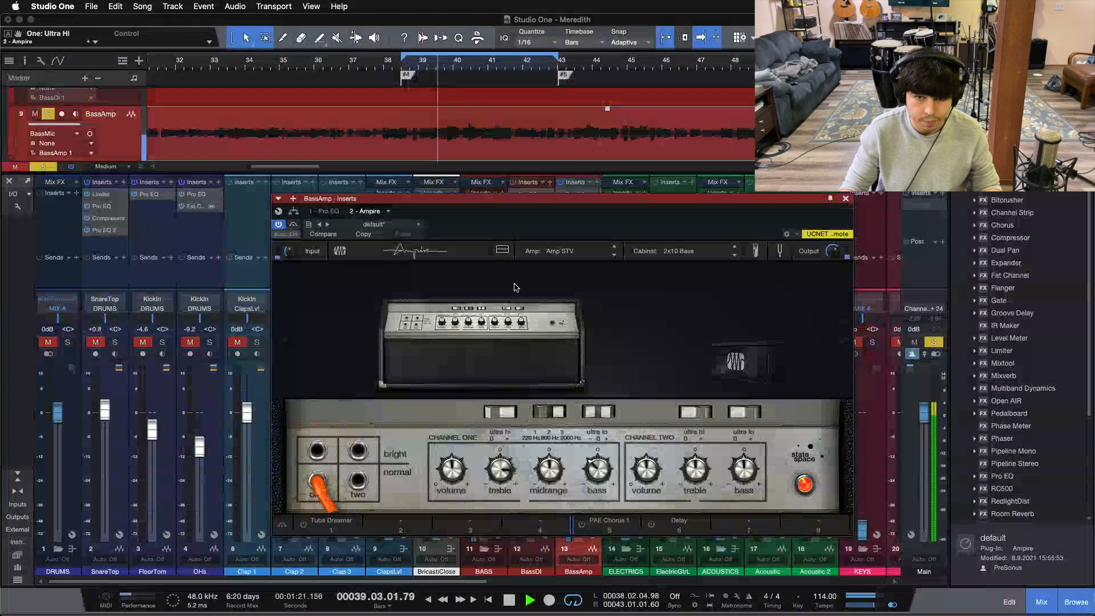
- Compare the bass with Ampire bypassed and active, and close the plug-in window
{"action": "left_click", "coordinate": [292, 225]}
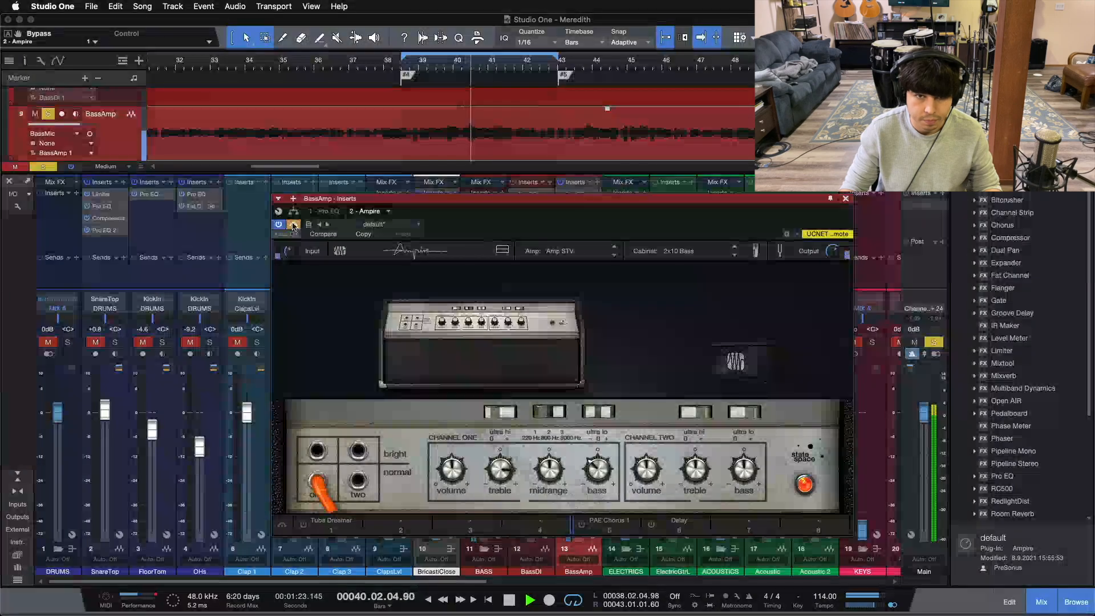
{"action": "left_click", "coordinate": [292, 225]}
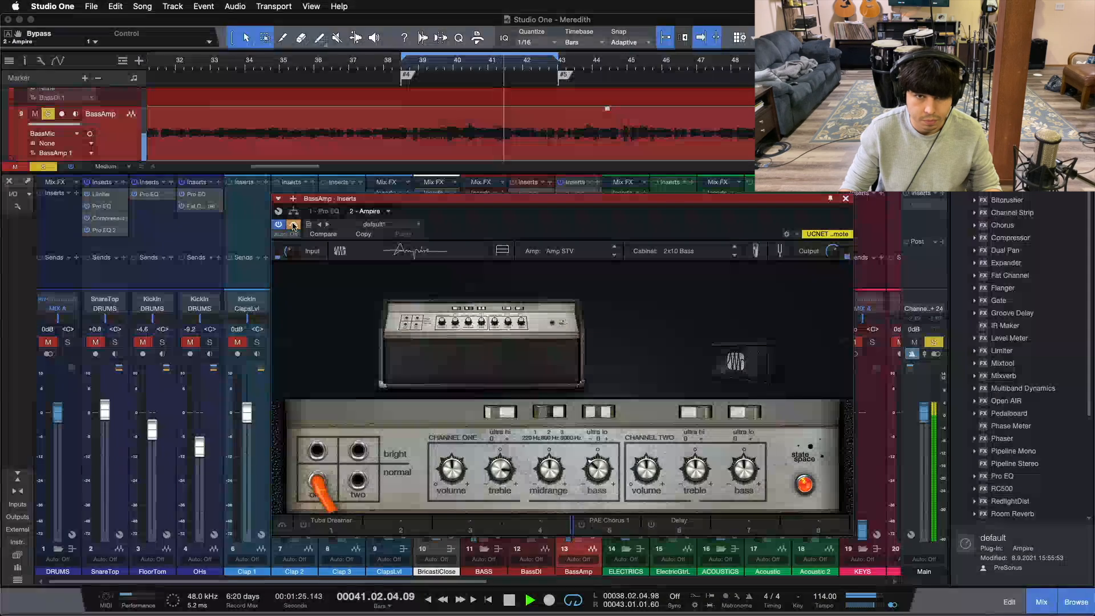
{"action": "left_click", "coordinate": [845, 200]}
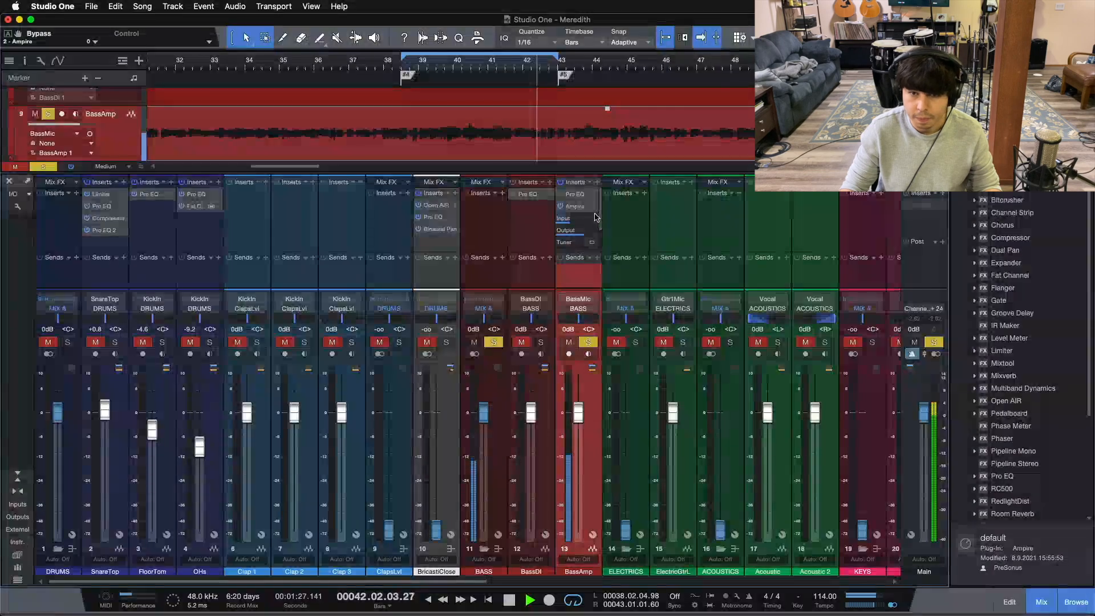
- Place Ampire before the Pro EQ on the BassAmp channel and play the loop with the EQ open to check that order
{"action": "key", "text": "space"}
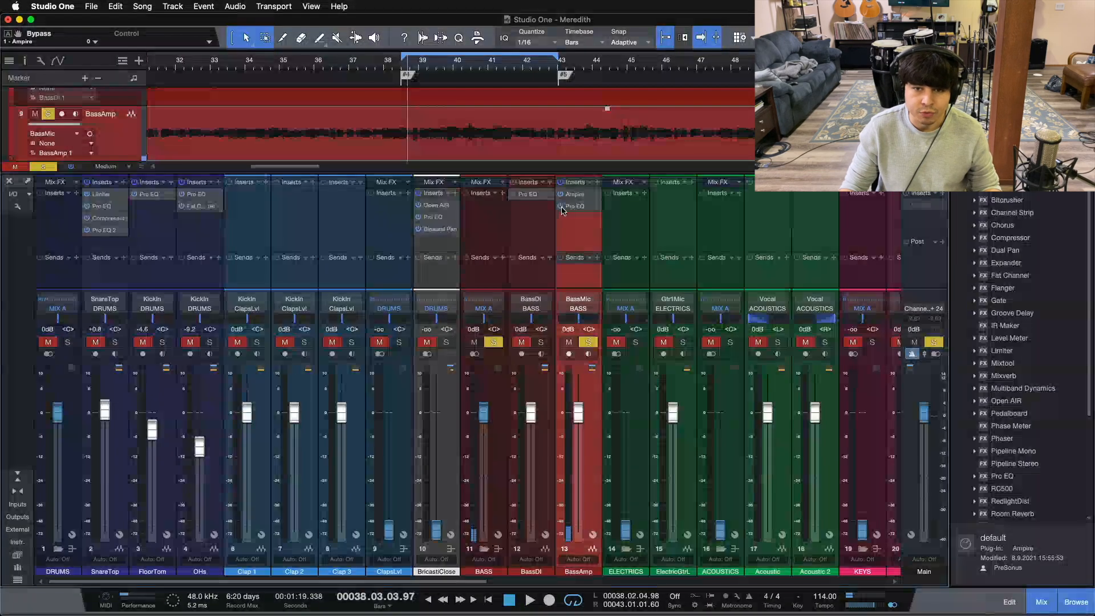
{"action": "left_click", "coordinate": [576, 207]}
{"action": "key", "text": "space"}
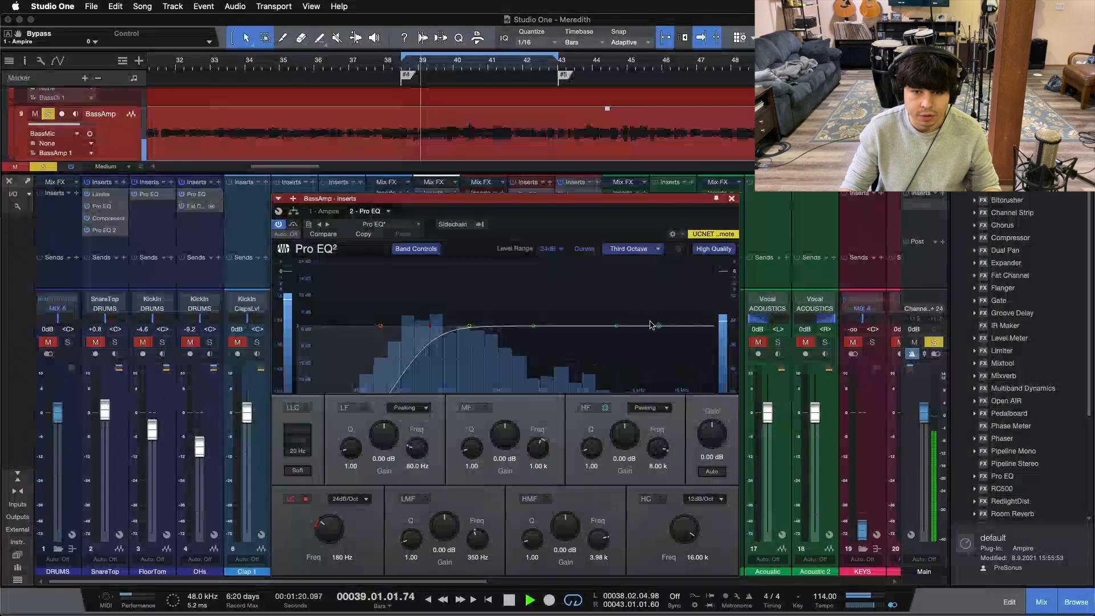
{"action": "left_click_drag", "start_coordinate": [573, 198], "coordinate": [562, 247]}
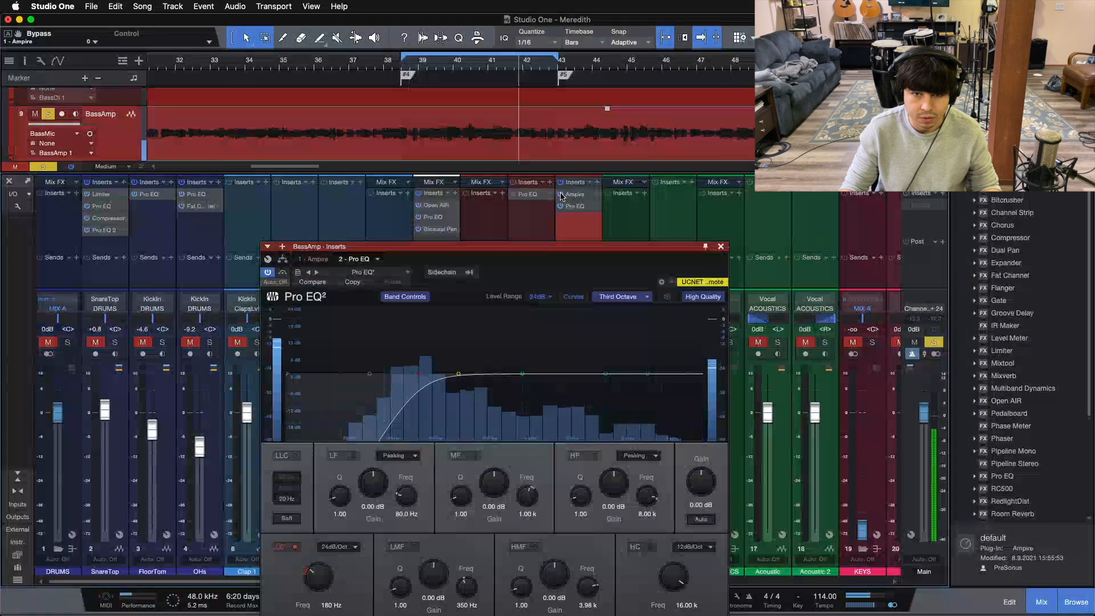
{"action": "left_click", "coordinate": [721, 246]}
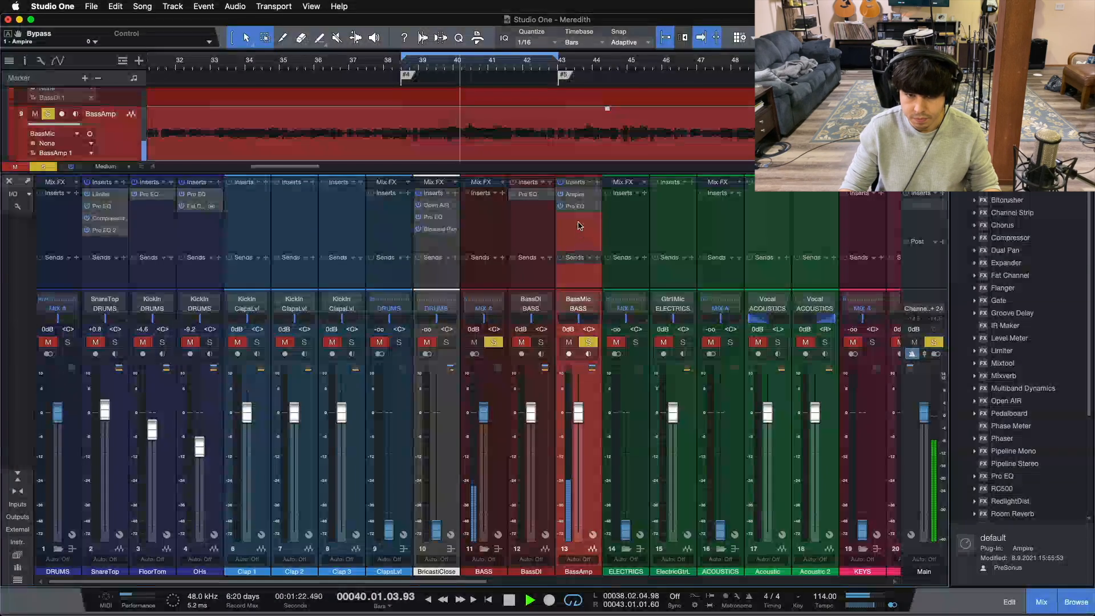
- Stop playback, remove Ampire from the BassAmp channel and enable the Pro EQ on the BassDI channel
{"action": "key", "text": "space"}
{"action": "right_click", "coordinate": [573, 194]}
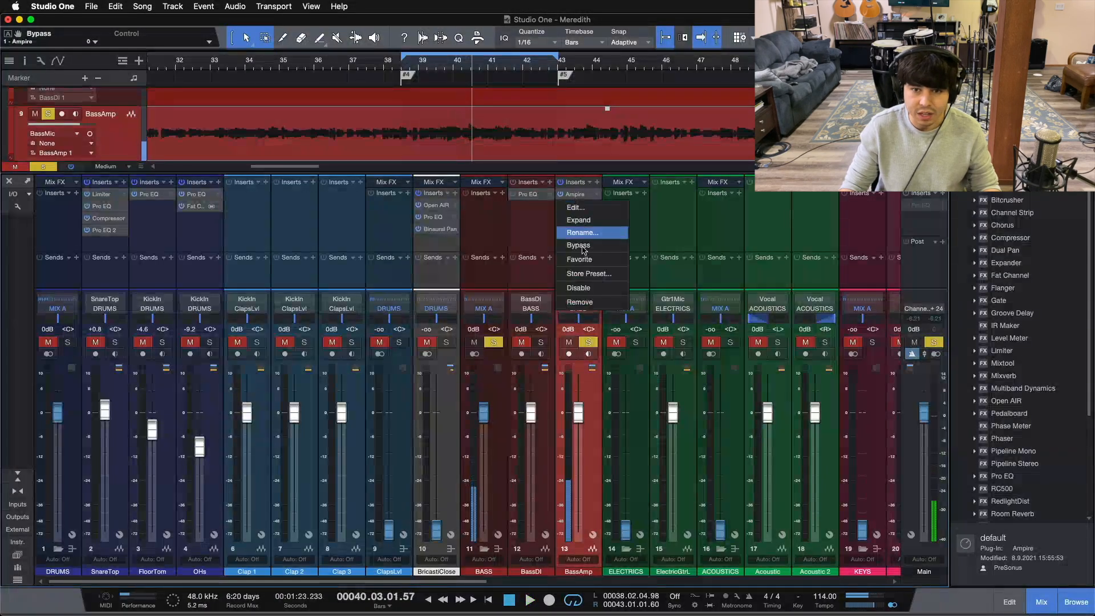
{"action": "left_click", "coordinate": [586, 301]}
{"action": "left_click", "coordinate": [512, 195]}
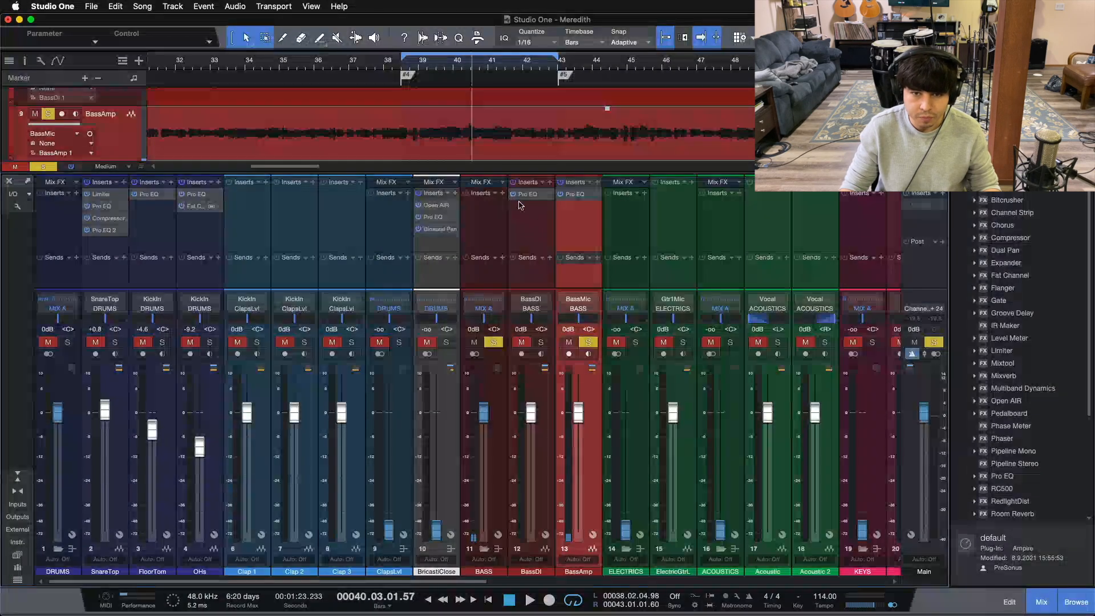
- Turn off the BassAmp channel's solo and pull its fader all the way down to -∞ dB
{"action": "key", "text": "s"}
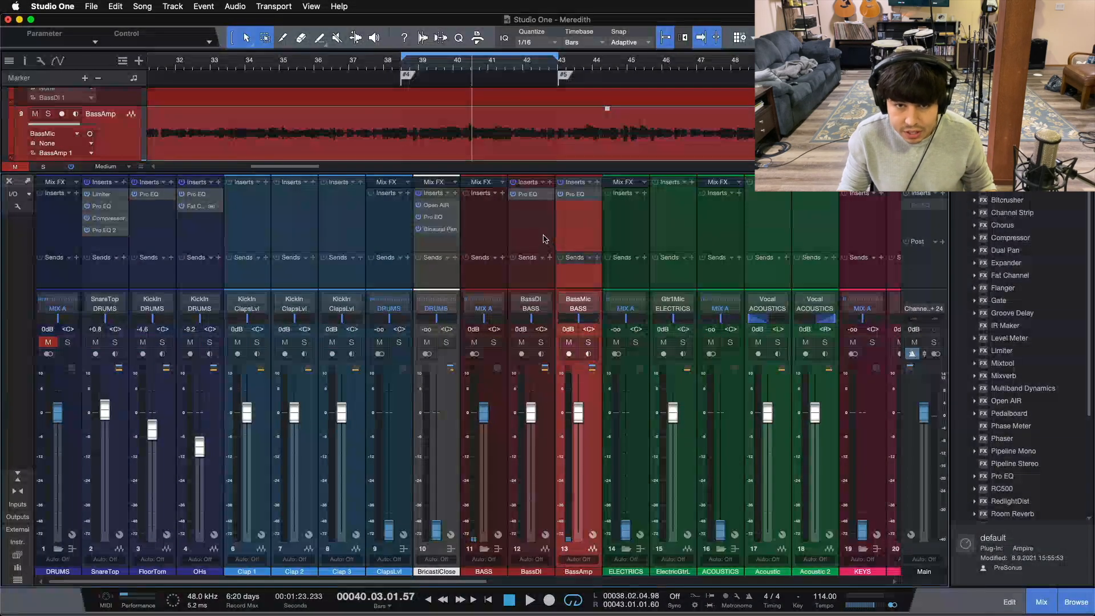
{"action": "left_click_drag", "start_coordinate": [578, 411], "coordinate": [578, 536]}
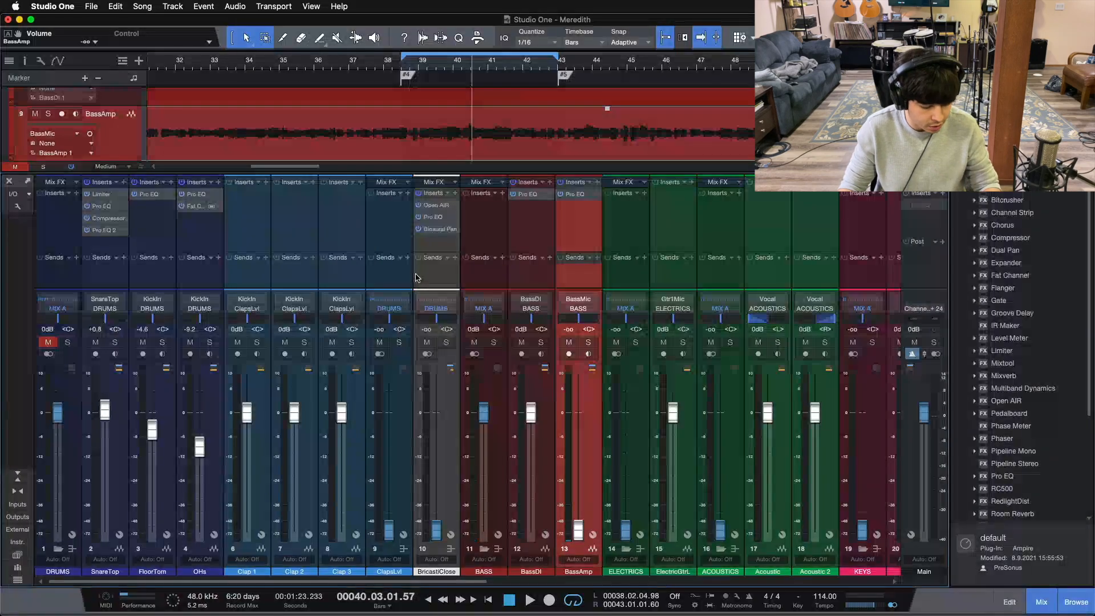
- Review the Pro EQ settings on the BassDI and BassAmp channels in the console, and close the plug-in window
{"action": "key", "text": "F3"}
{"action": "key", "text": "shift+b"}
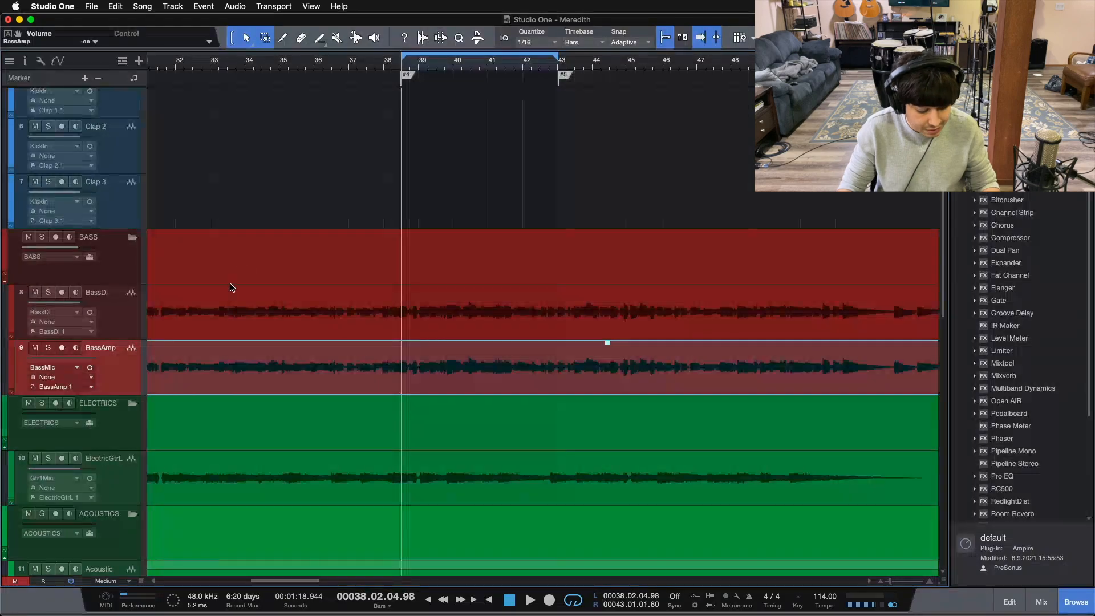
{"action": "key", "text": "F3"}
{"action": "left_click", "coordinate": [529, 197]}
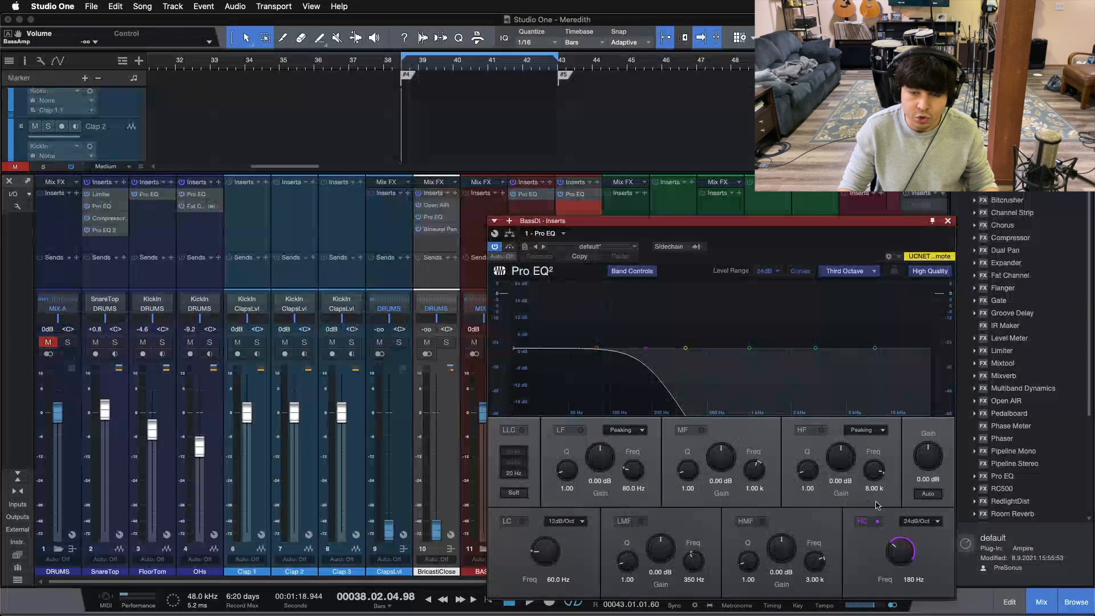
{"action": "left_click", "coordinate": [571, 196]}
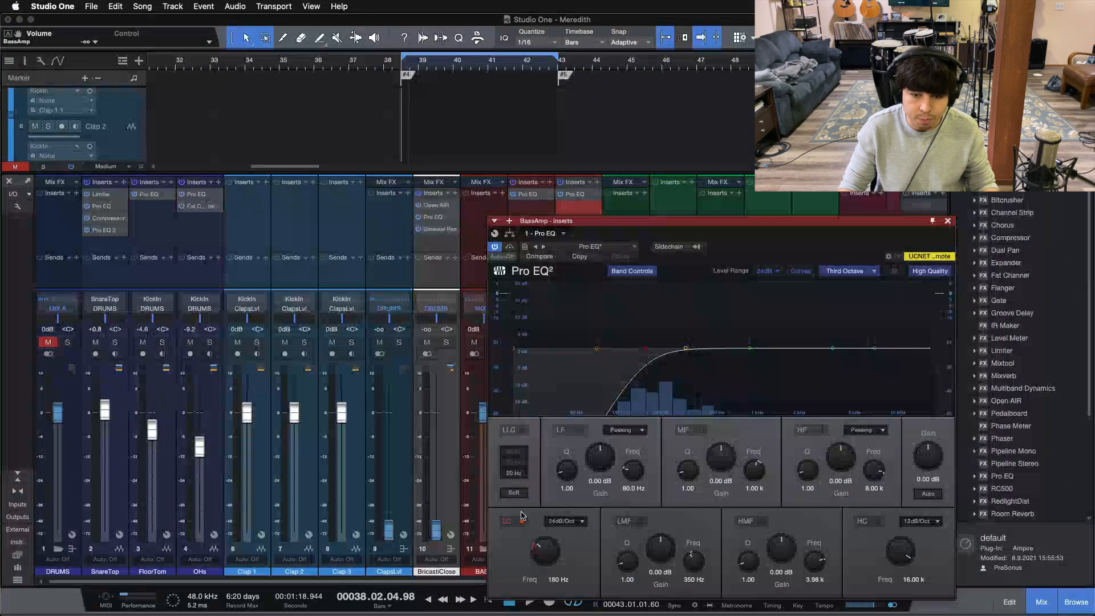
{"action": "left_click", "coordinate": [947, 221]}
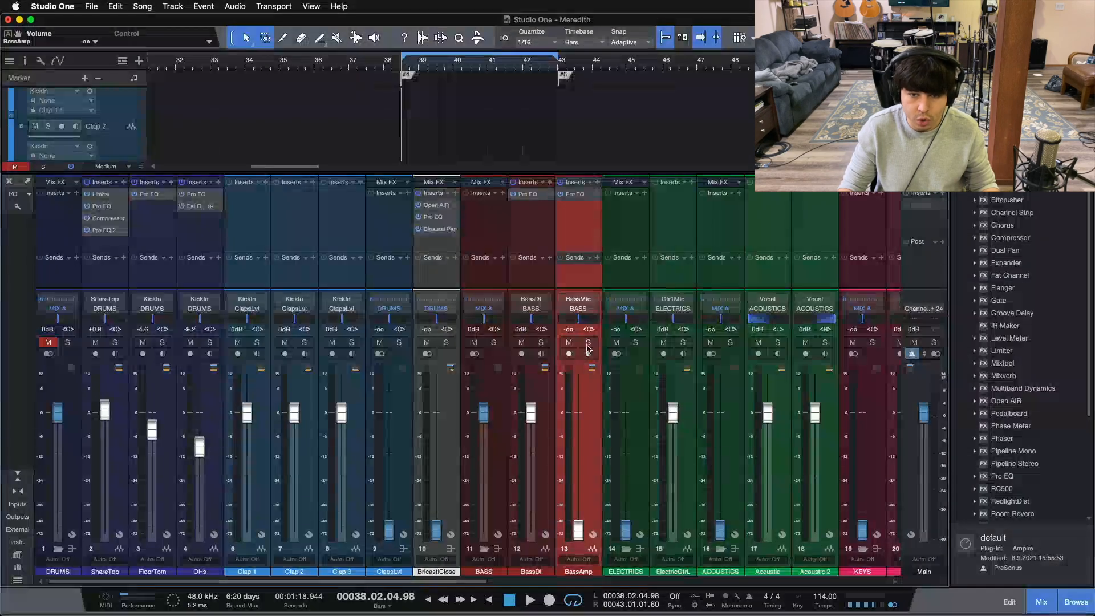
- Play the loop and bring the BassAmp channel's fader up from -∞ until it sits at 0 dB
{"action": "left_click", "coordinate": [542, 516]}
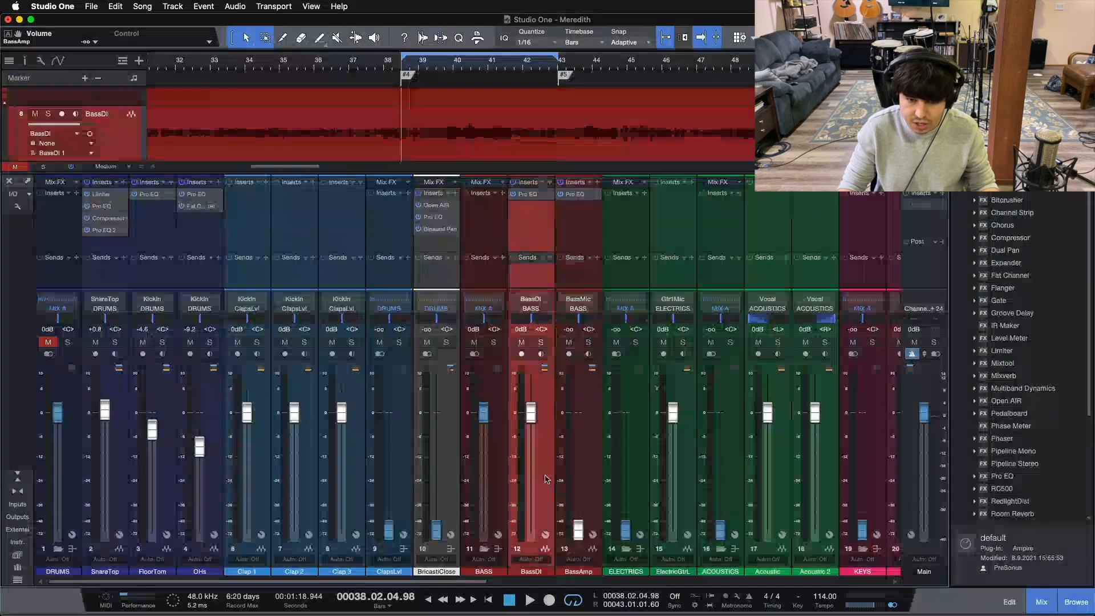
{"action": "key", "text": "space"}
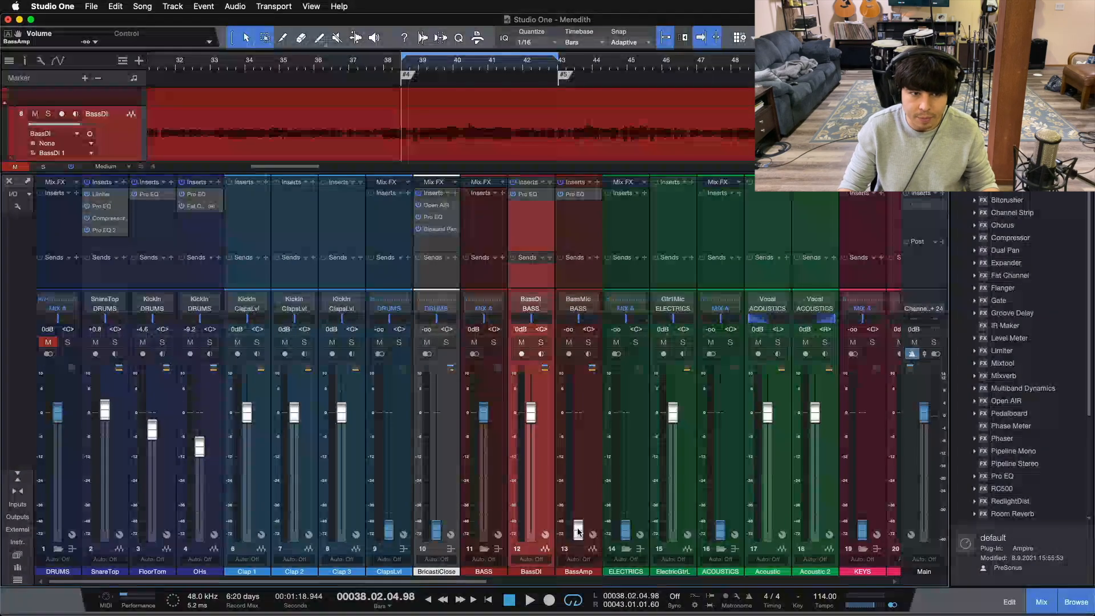
{"action": "left_click_drag", "start_coordinate": [578, 529], "coordinate": [577, 416]}
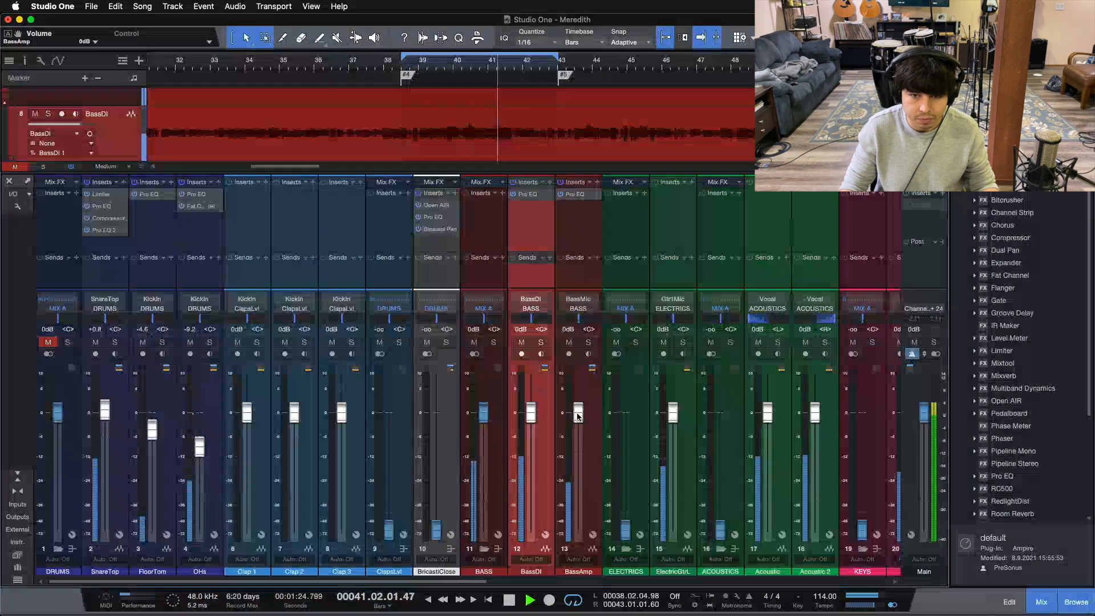
{"action": "scroll", "coordinate": [578, 417], "scroll_direction": "up", "scroll_amount": 5}
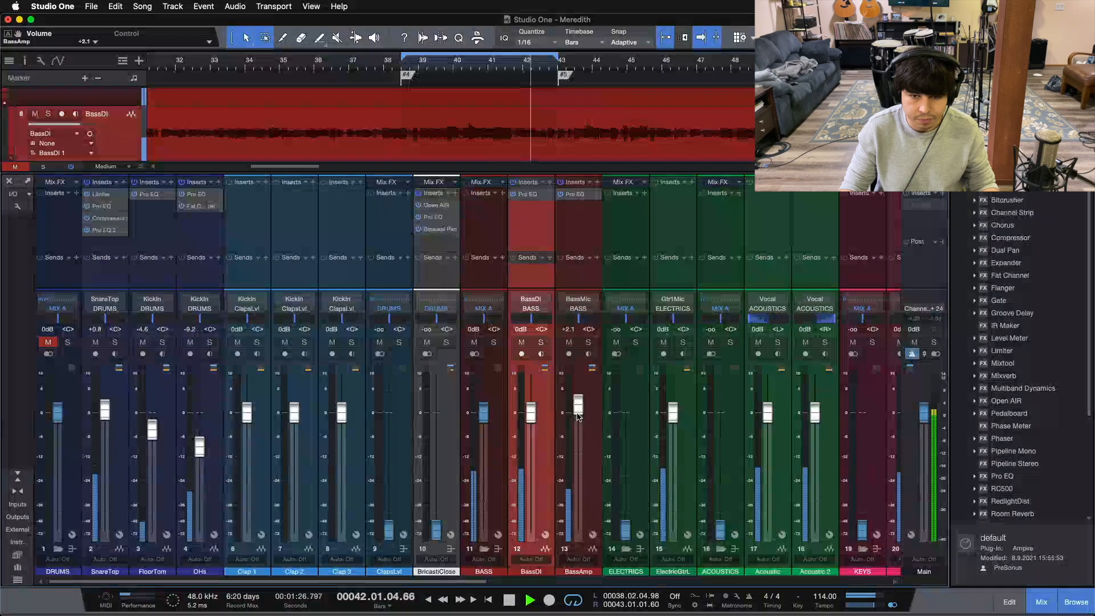
{"action": "scroll", "coordinate": [578, 416], "scroll_direction": "down", "scroll_amount": 1}
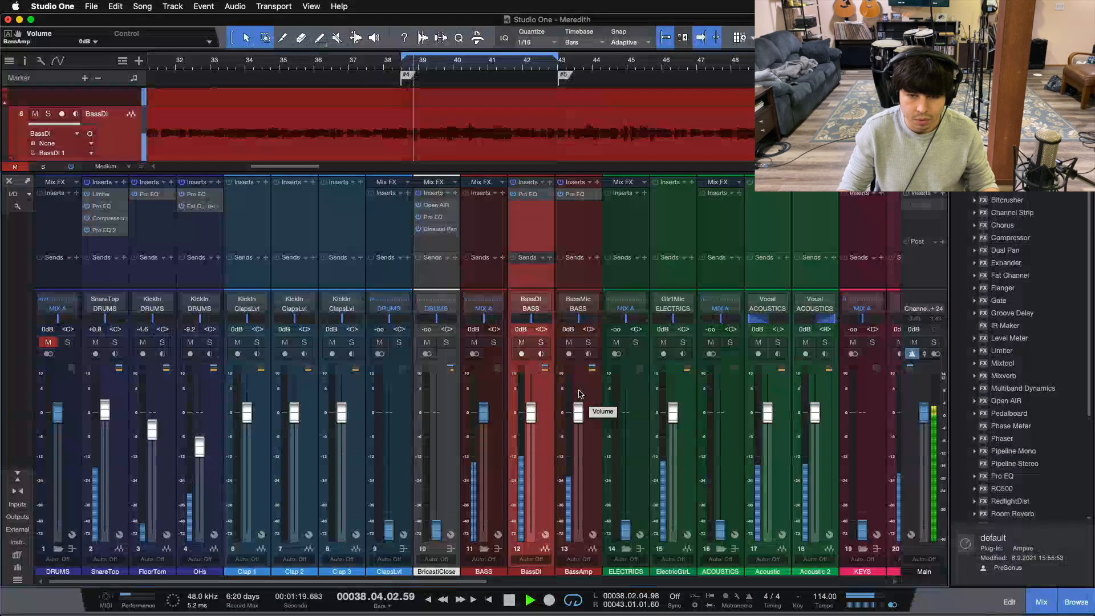
{"action": "key", "text": "space"}
- Duplicate the BassAmp track with its audio and Pro EQ, and rename the copy BassDist
{"action": "left_click", "coordinate": [573, 276]}
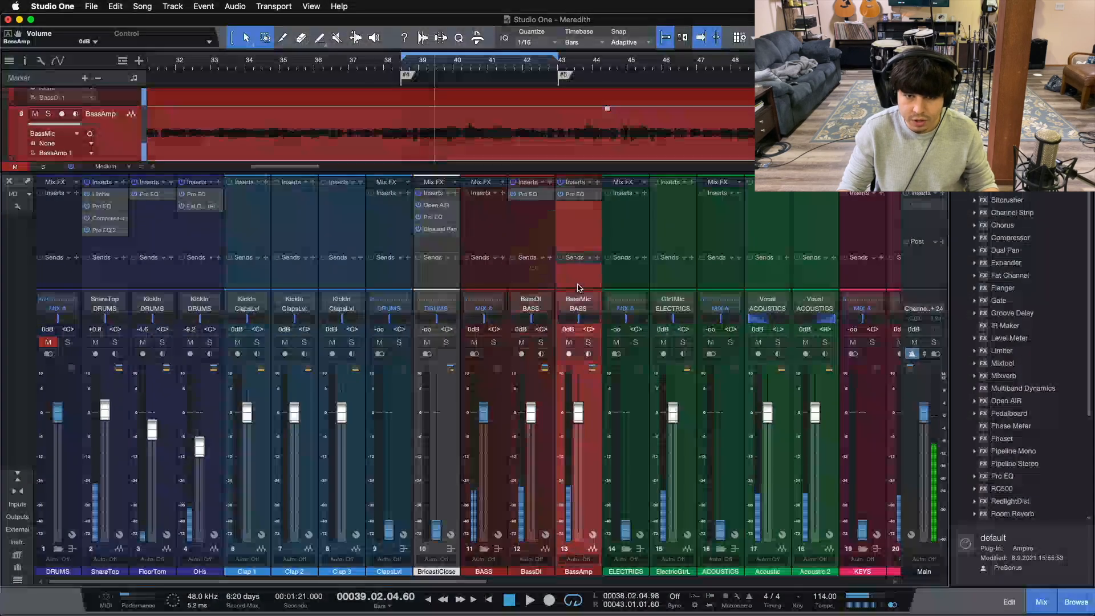
{"action": "right_click", "coordinate": [573, 276]}
{"action": "key", "text": "Escape"}
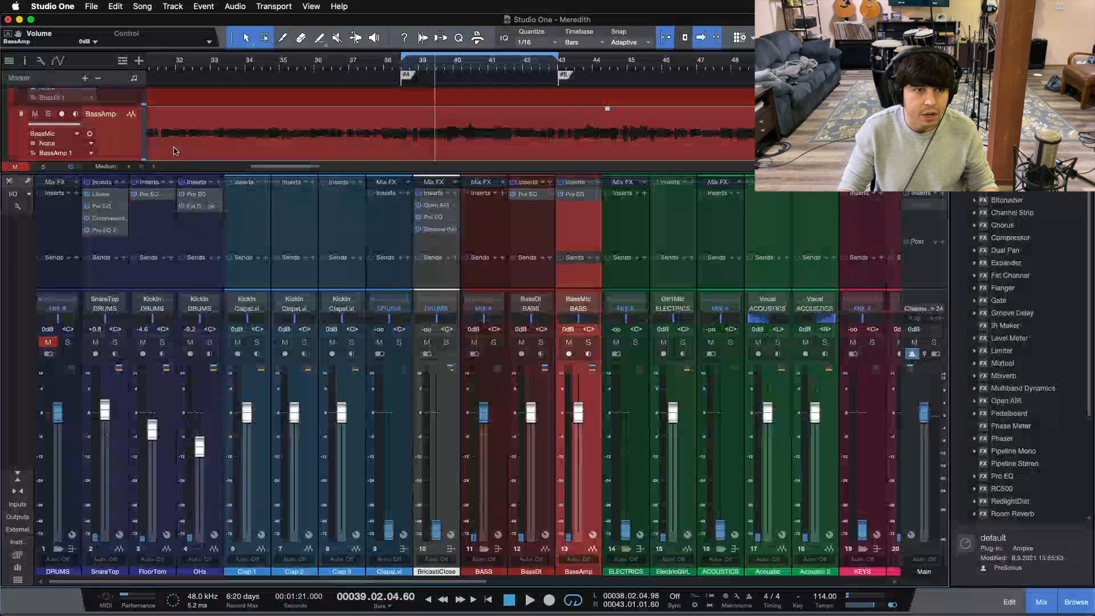
{"action": "right_click", "coordinate": [108, 135]}
{"action": "left_click", "coordinate": [166, 219]}
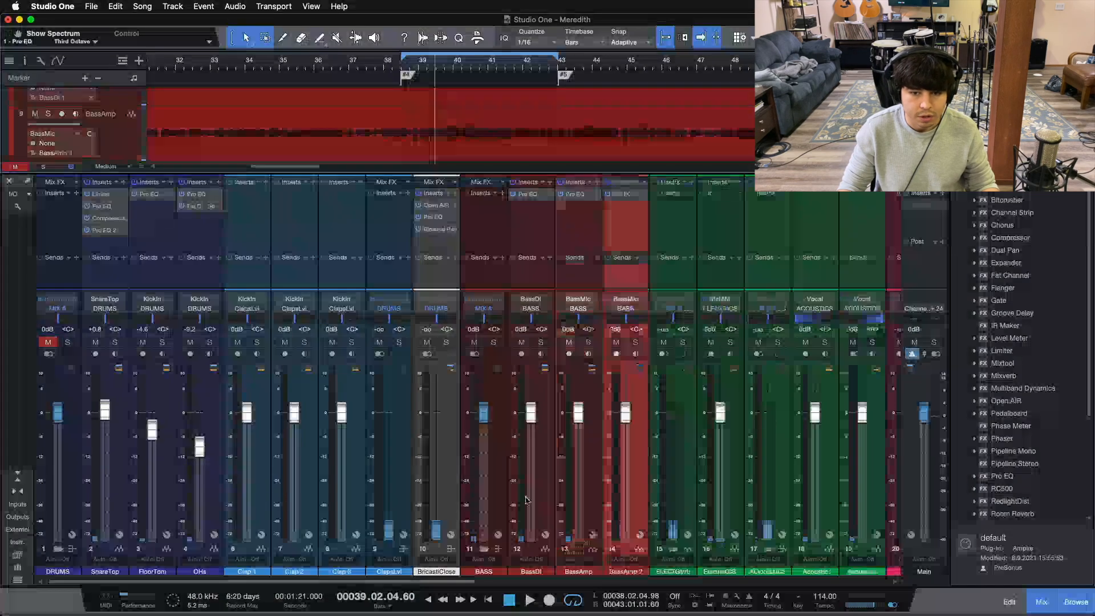
{"action": "key", "text": "BackSpace"}
{"action": "key", "text": "BackSpace"}
{"action": "type", "text": "Dist"}
{"action": "key", "text": "Return"}
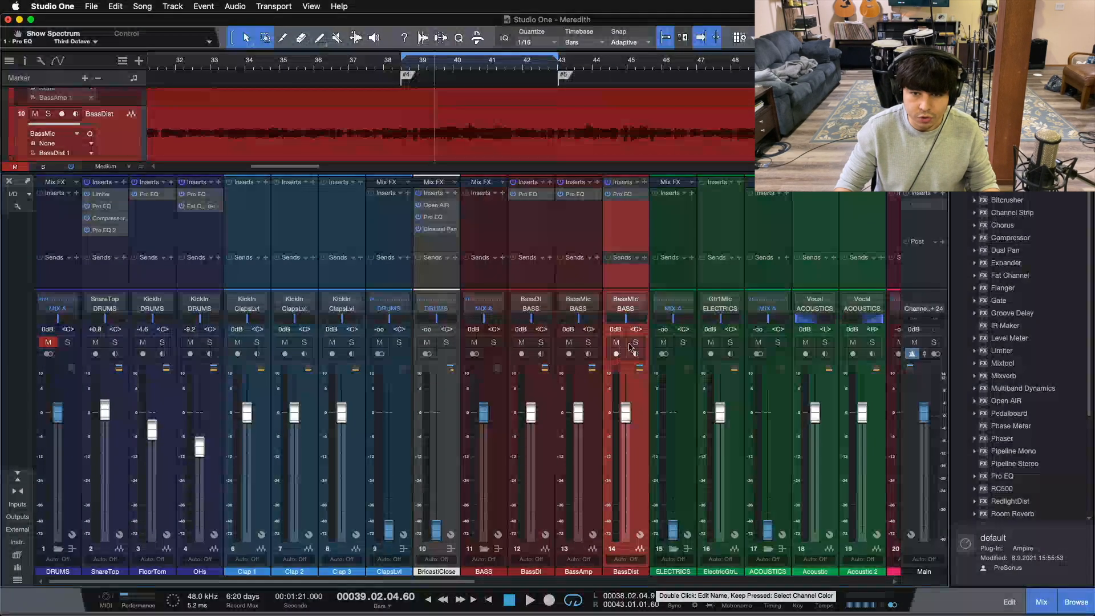
- Solo the BassDist channel and insert RedlightDist after its Pro EQ
{"action": "key", "text": "s"}
{"action": "scroll", "coordinate": [1015, 374], "scroll_direction": "down", "scroll_amount": 5}
{"action": "left_click_drag", "start_coordinate": [1010, 350], "coordinate": [637, 232]}
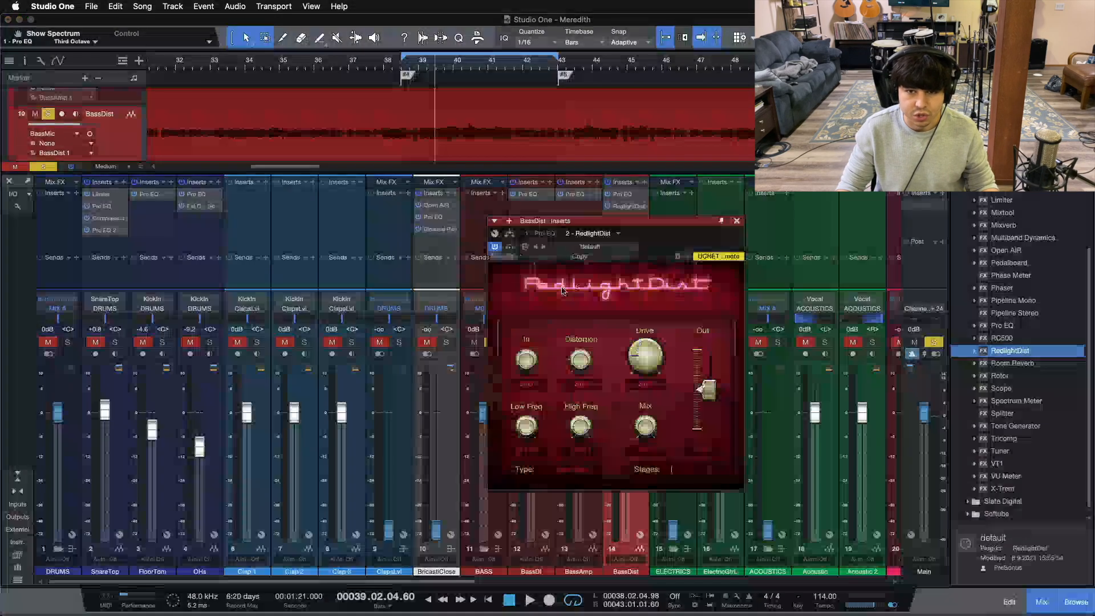
- Set RedlightDist's output to -24 dB, its stages to two and its drive to about 10 while auditioning the loop
{"action": "left_click_drag", "start_coordinate": [552, 391], "coordinate": [546, 425]}
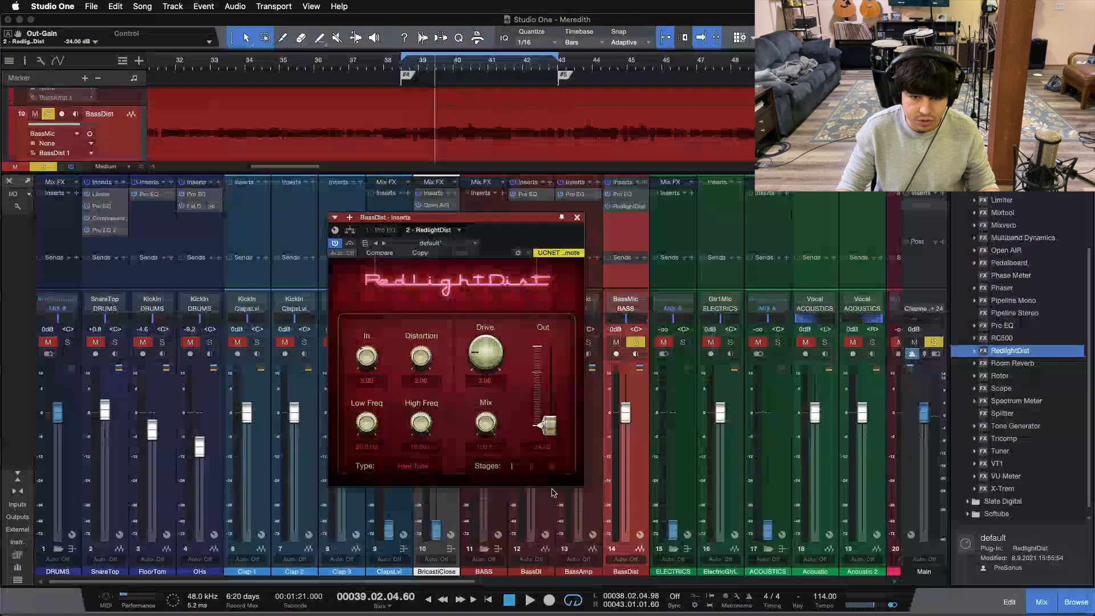
{"action": "scroll", "coordinate": [482, 358], "scroll_direction": "up", "scroll_amount": 3}
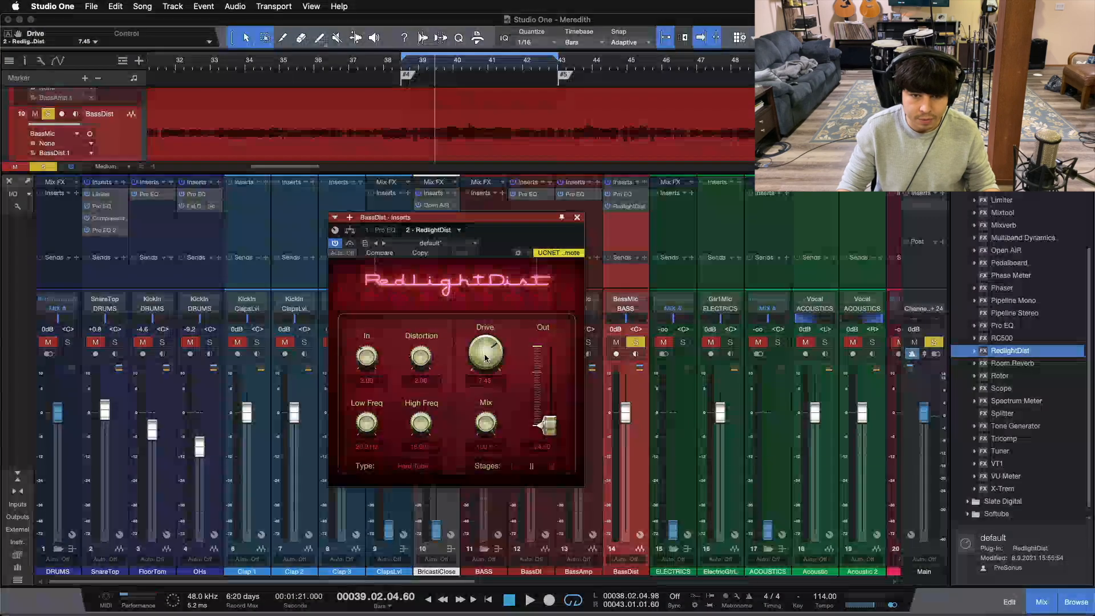
{"action": "key", "text": "space"}
{"action": "scroll", "coordinate": [483, 337], "scroll_direction": "up", "scroll_amount": 1}
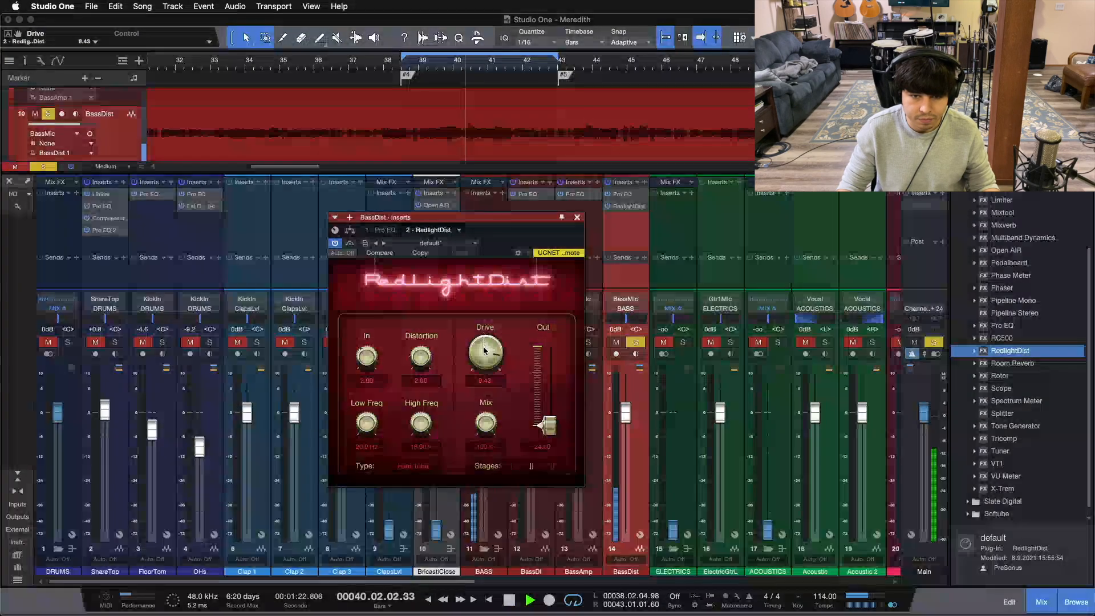
{"action": "scroll", "coordinate": [484, 348], "scroll_direction": "up", "scroll_amount": 1}
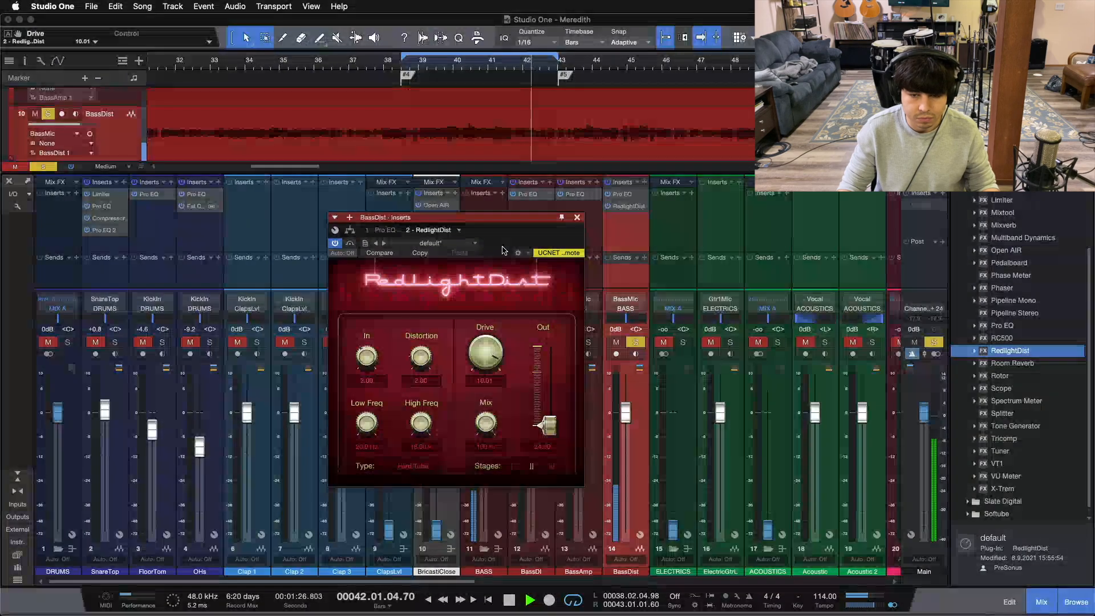
{"action": "left_click_drag", "start_coordinate": [501, 217], "coordinate": [480, 229]}
{"action": "key", "text": "space"}
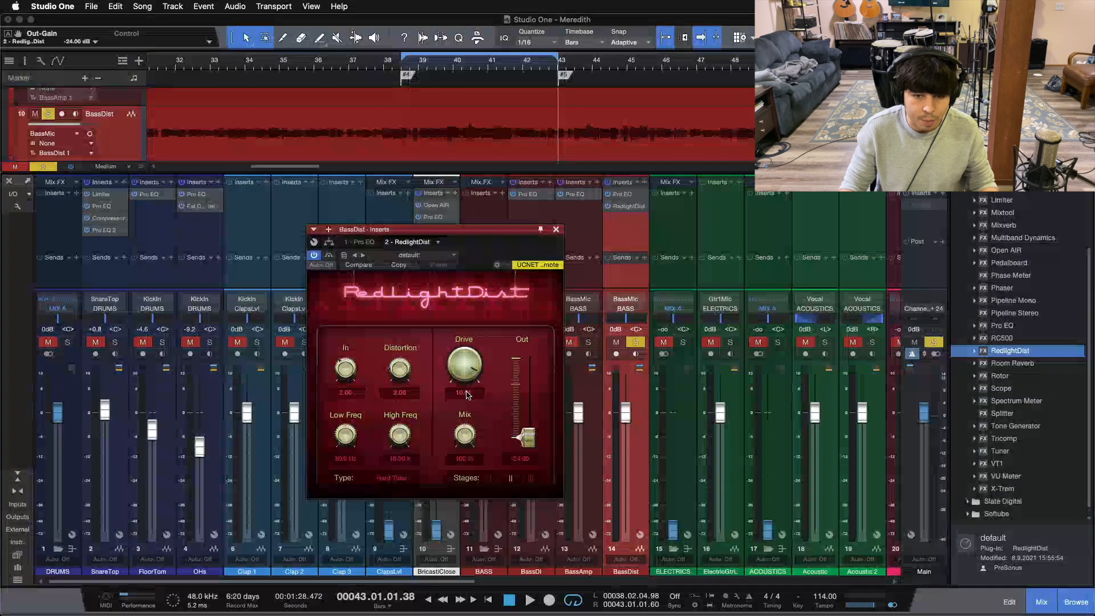
- Compare the soloed bass loop with RedlightDist bypassed and active, and close the plug-in window
{"action": "key", "text": "space"}
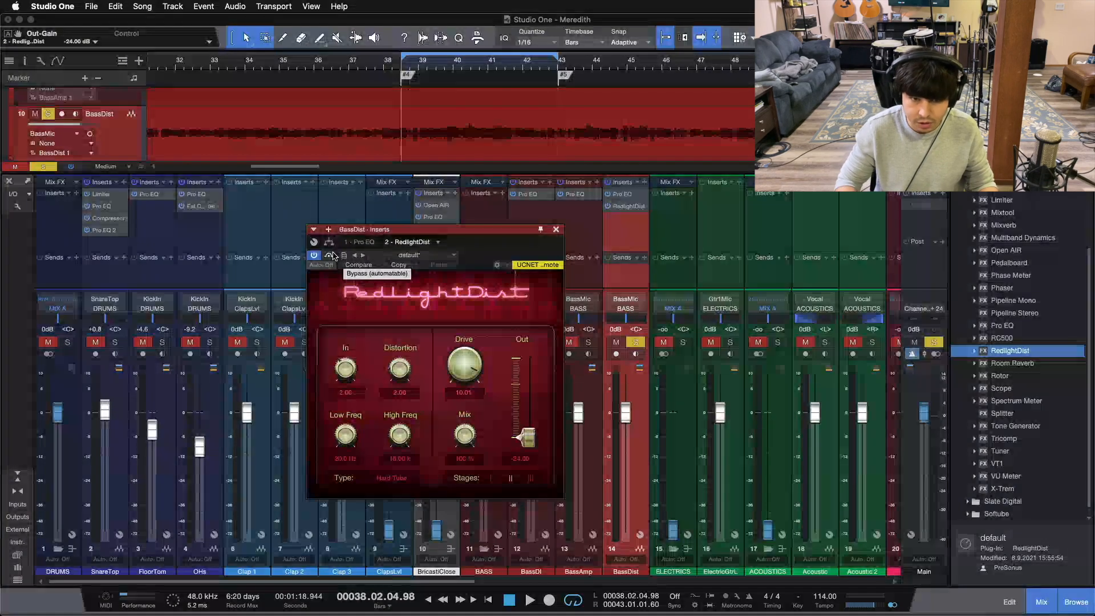
{"action": "left_click", "coordinate": [332, 255]}
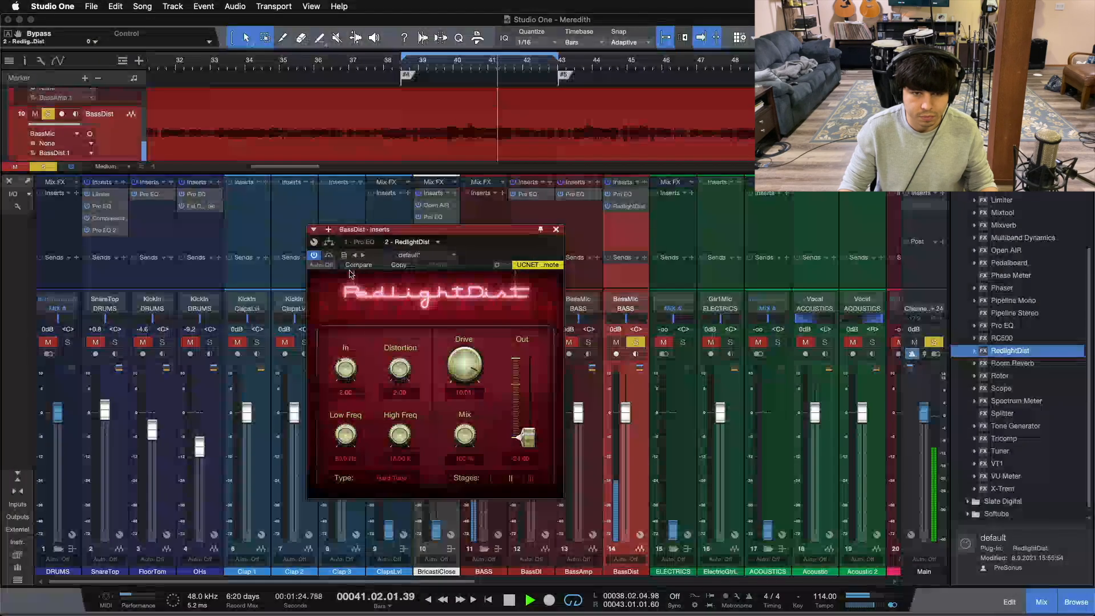
{"action": "left_click", "coordinate": [556, 229]}
- Insert a Pro EQ on the BASS bus and close its window
{"action": "left_click_drag", "start_coordinate": [1015, 330], "coordinate": [469, 291]}
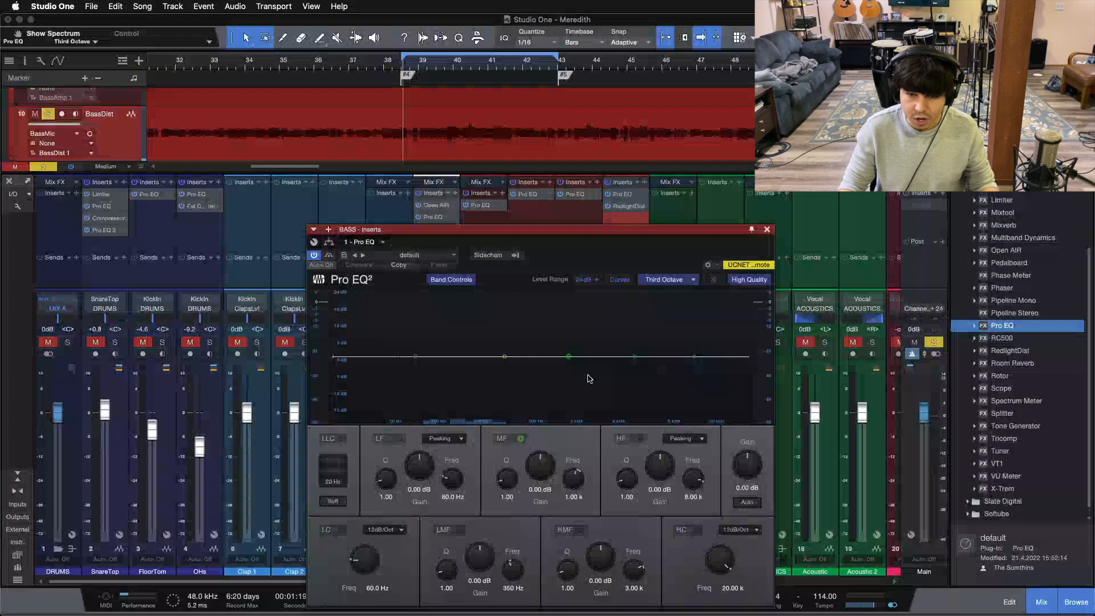
{"action": "left_click", "coordinate": [766, 229]}
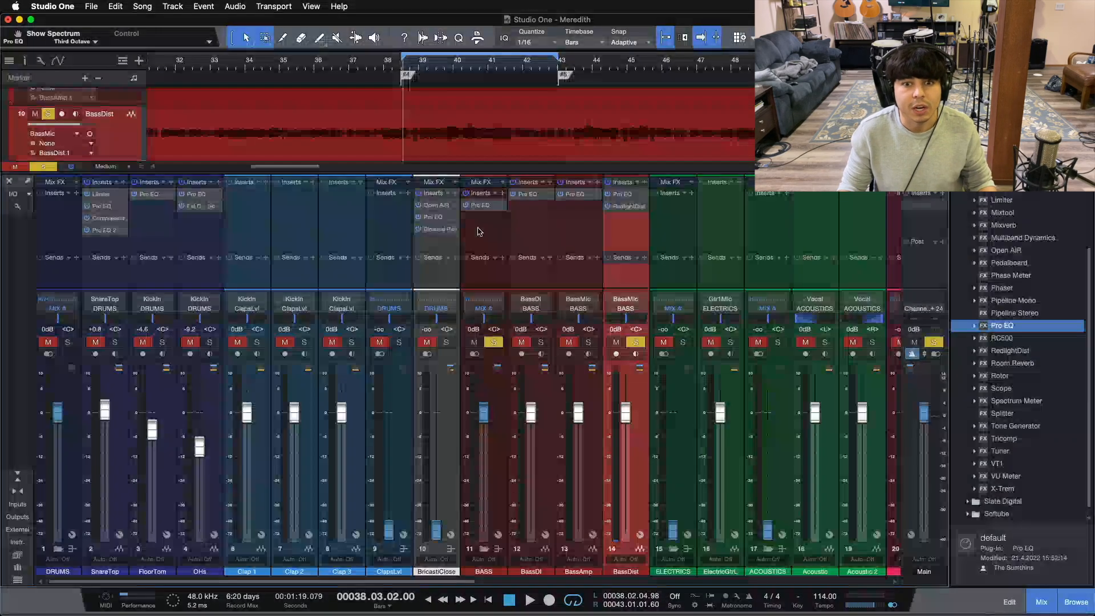
- Pull the BassDist fader down to -∞ dB and turn off the channel's solo
{"action": "left_click_drag", "start_coordinate": [622, 409], "coordinate": [622, 539]}
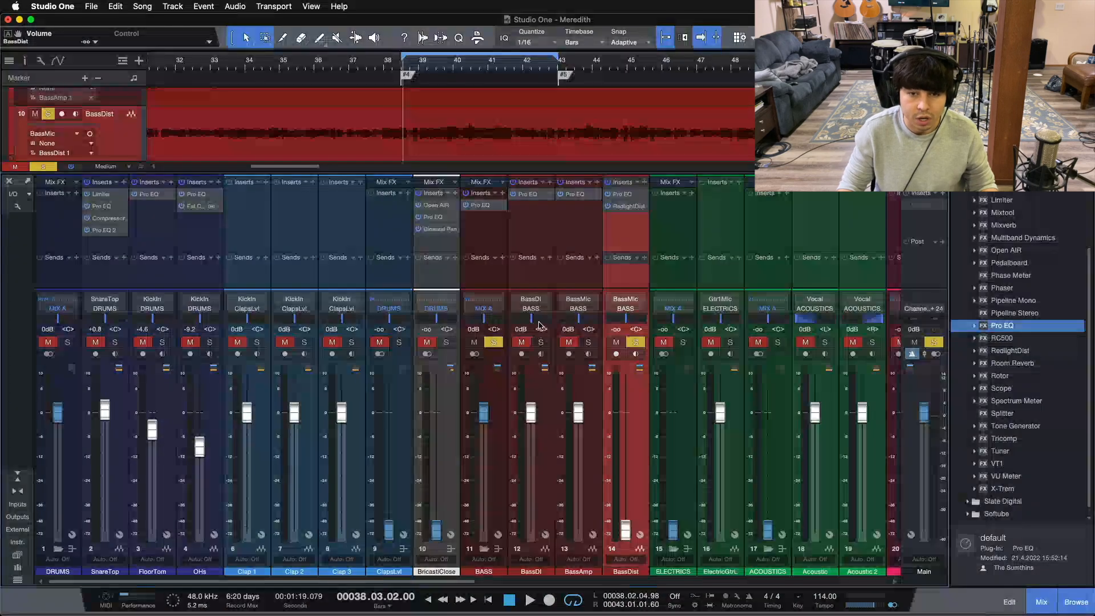
{"action": "key", "text": "s"}
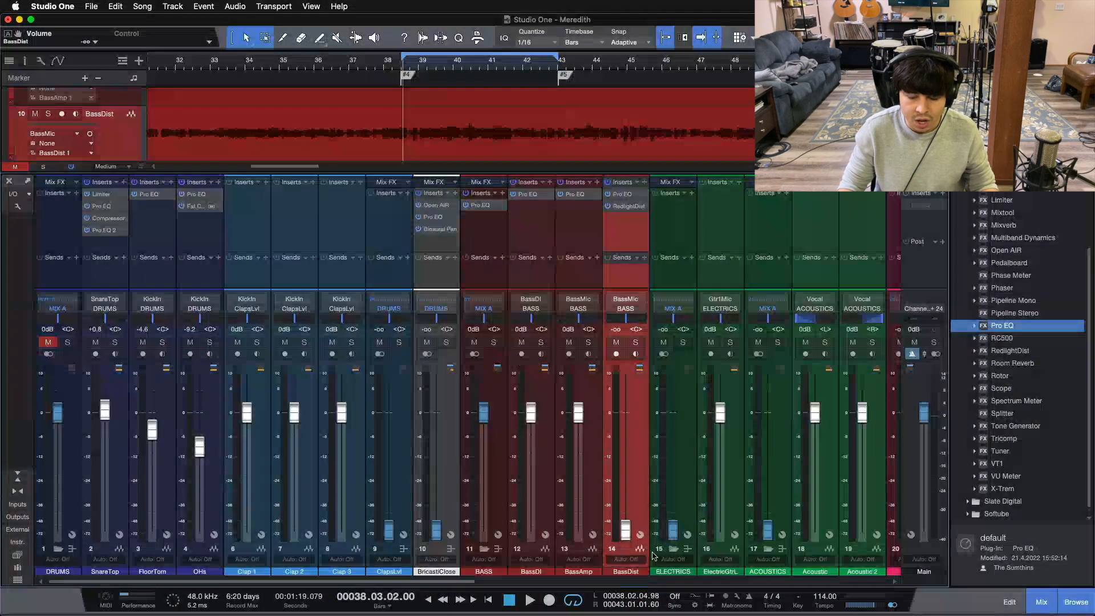
{"action": "left_click", "coordinate": [511, 519]}
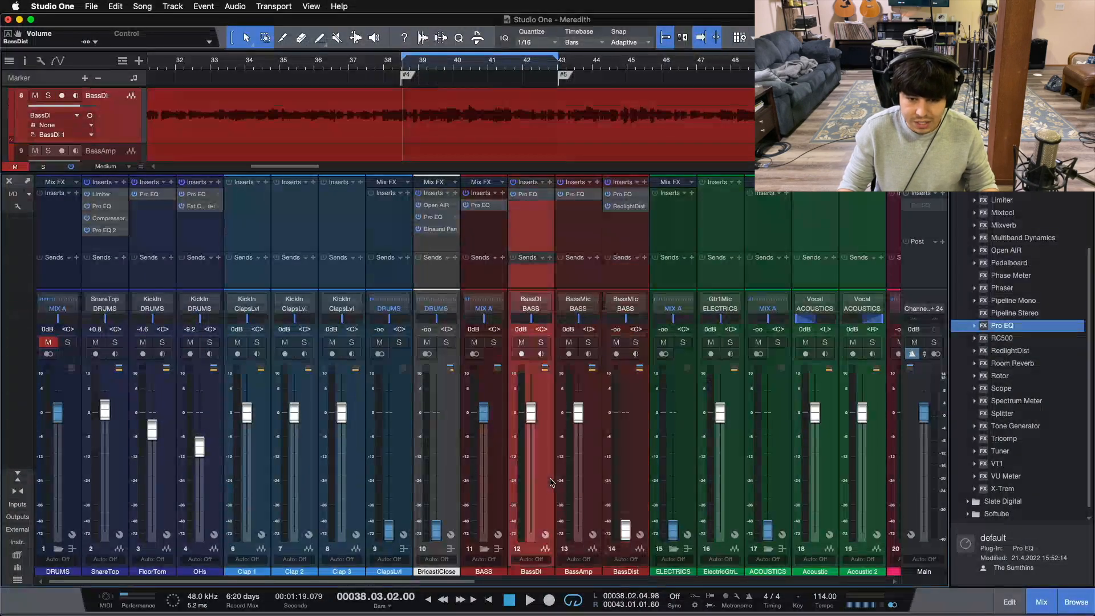
{"action": "left_click", "coordinate": [579, 480]}
- Play the loop, blend the BassDist fader up to -13.3 dB and compare the mix with the channel muted
{"action": "key", "text": "space"}
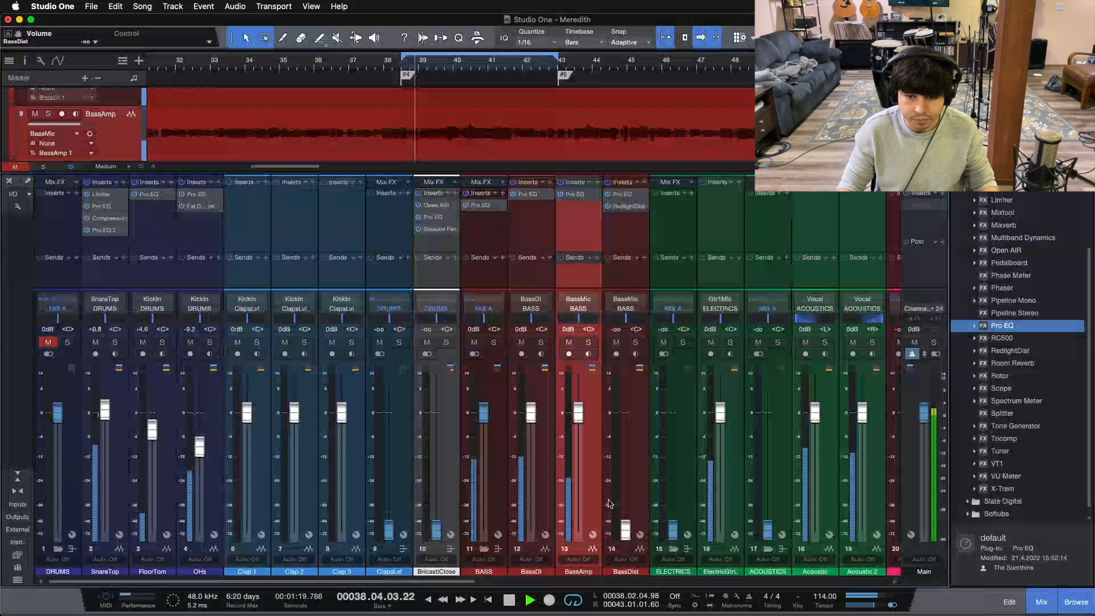
{"action": "left_click_drag", "start_coordinate": [628, 534], "coordinate": [622, 482]}
{"action": "scroll", "coordinate": [621, 480], "scroll_direction": "up", "scroll_amount": 3}
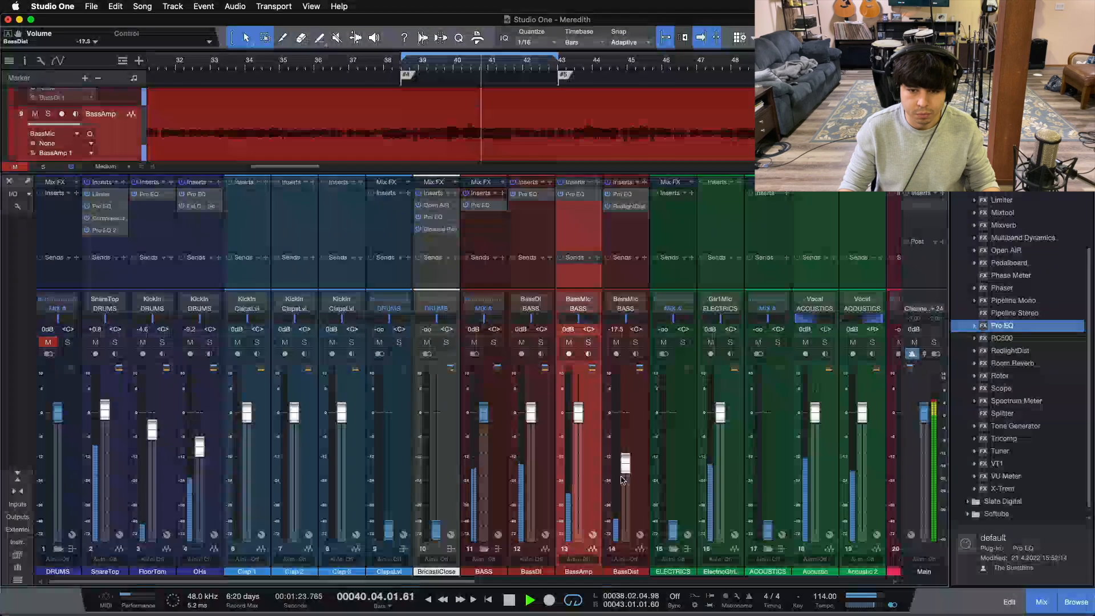
{"action": "scroll", "coordinate": [621, 480], "scroll_direction": "up", "scroll_amount": 1}
{"action": "scroll", "coordinate": [621, 480], "scroll_direction": "down", "scroll_amount": 1}
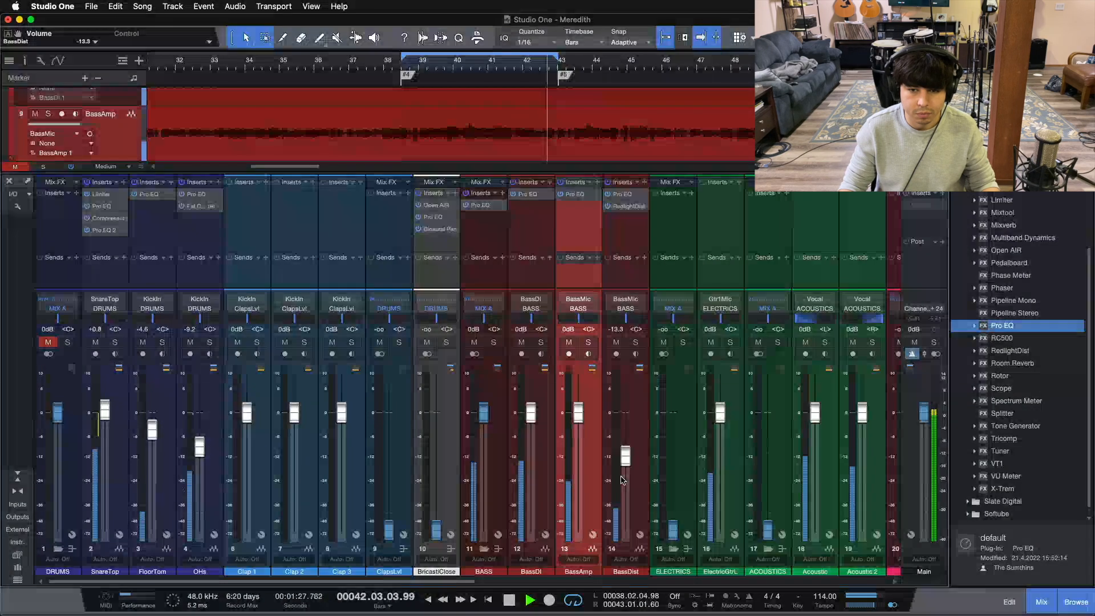
{"action": "scroll", "coordinate": [621, 480], "scroll_direction": "down", "scroll_amount": 1}
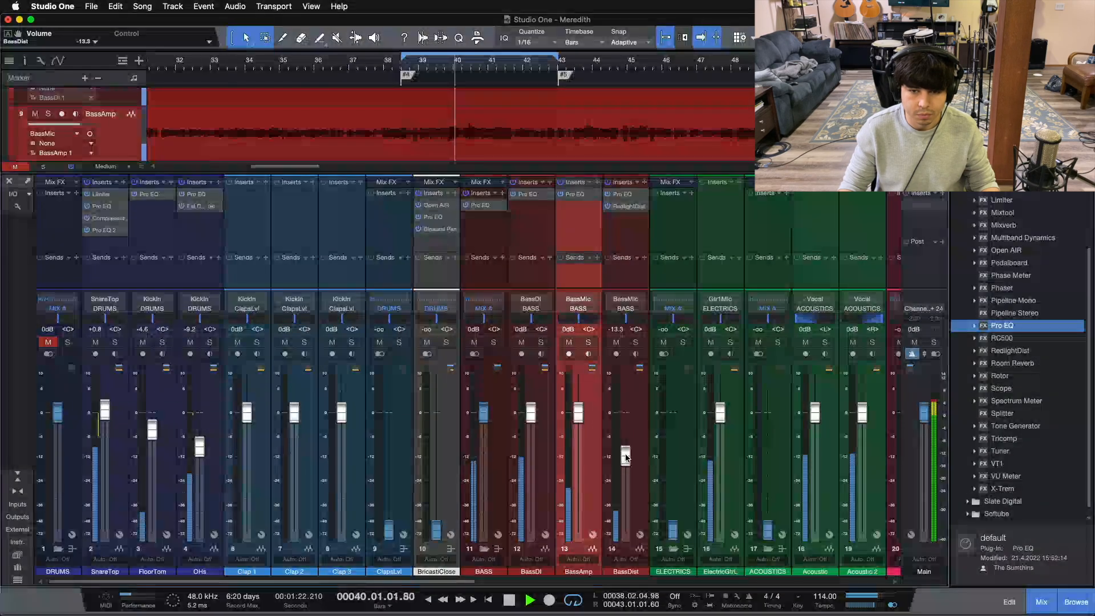
{"action": "left_click", "coordinate": [616, 342]}
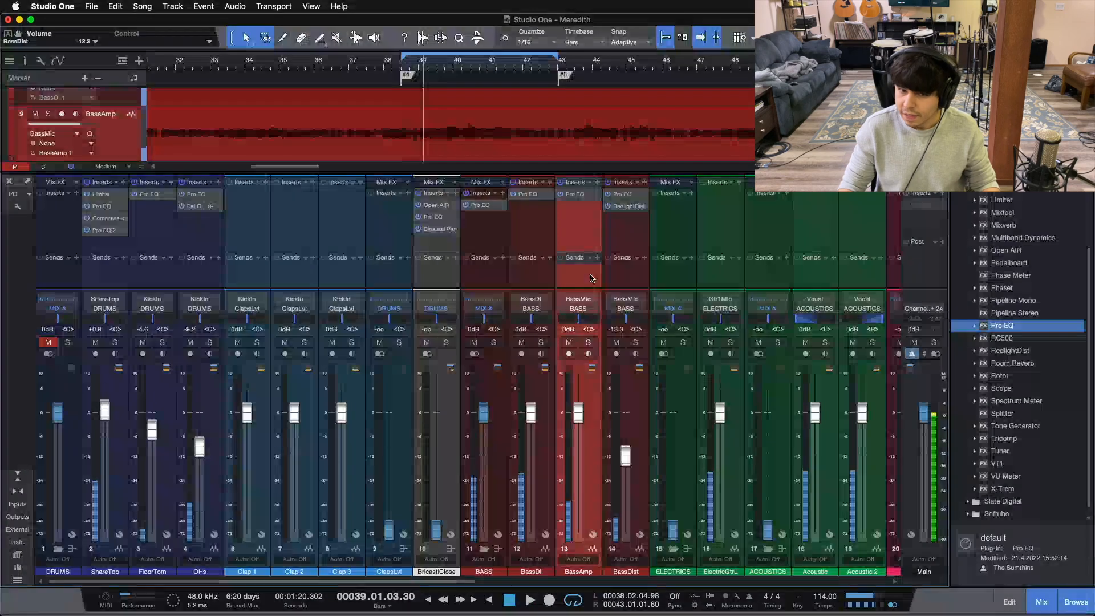
- Enable the low cut in the BASS bus Pro EQ and set its frequency to 69.3 Hz while playing the loop
{"action": "left_click", "coordinate": [480, 205]}
{"action": "left_click_drag", "start_coordinate": [580, 254], "coordinate": [560, 215]}
{"action": "key", "text": "space"}
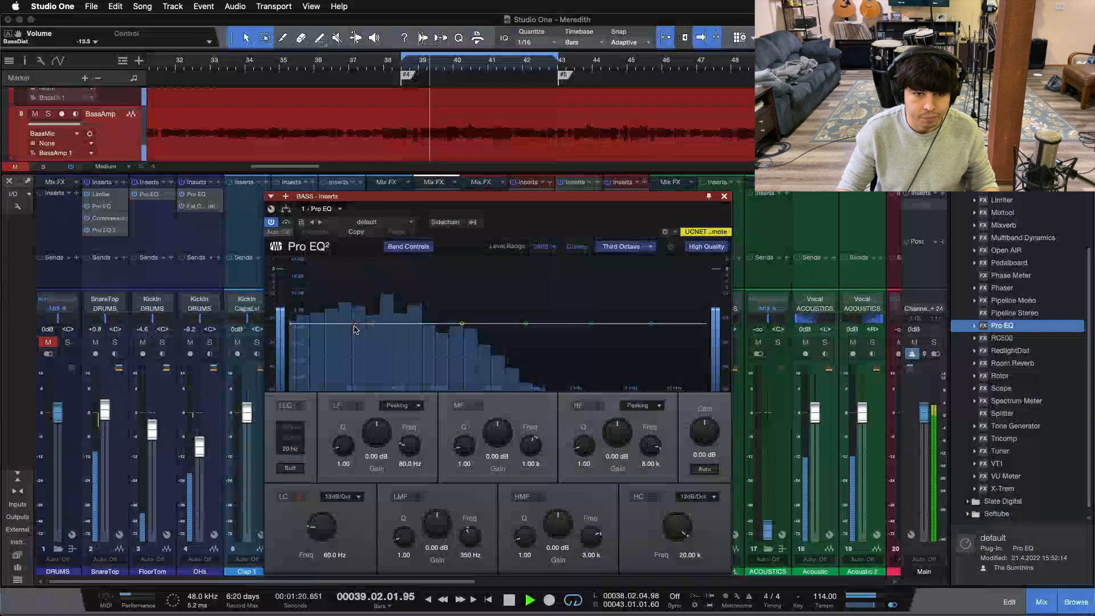
{"action": "left_click", "coordinate": [298, 496]}
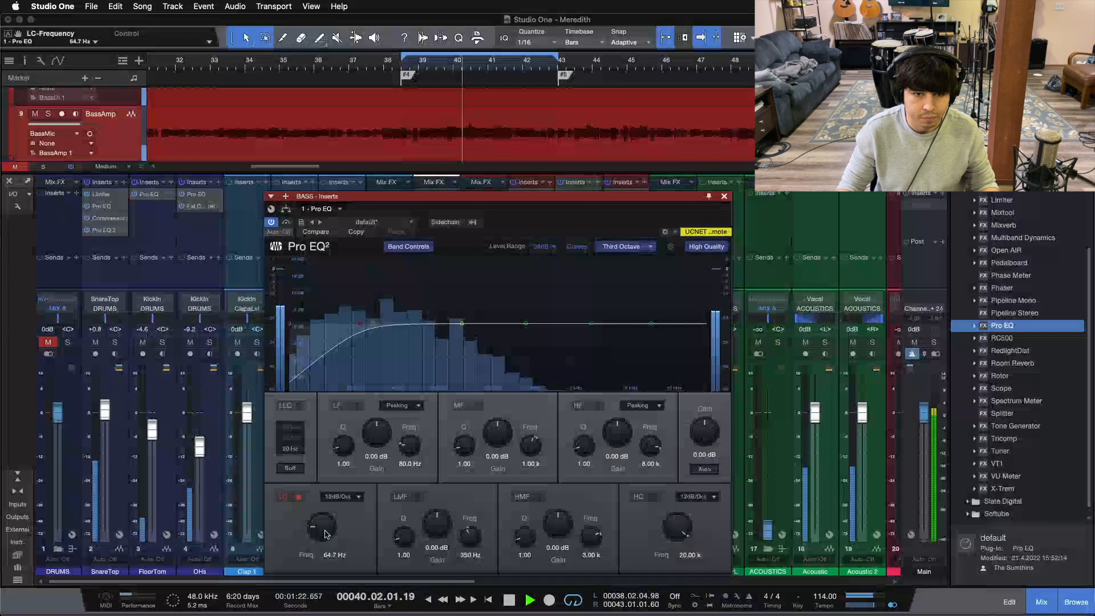
{"action": "scroll", "coordinate": [327, 533], "scroll_direction": "up", "scroll_amount": 2}
{"action": "scroll", "coordinate": [327, 533], "scroll_direction": "up", "scroll_amount": 1}
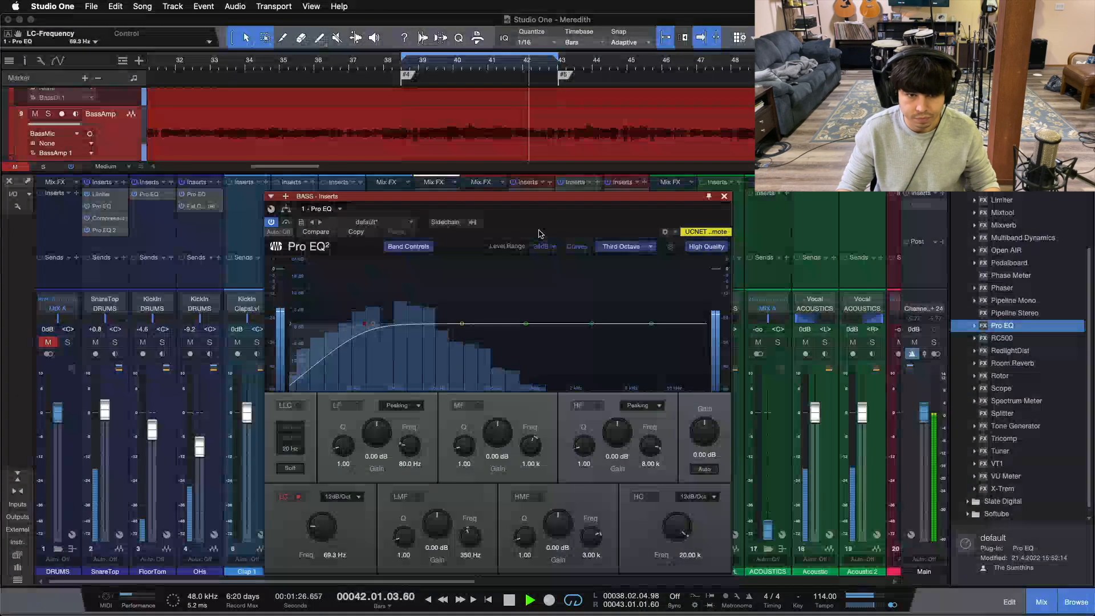
{"action": "key", "text": "space"}
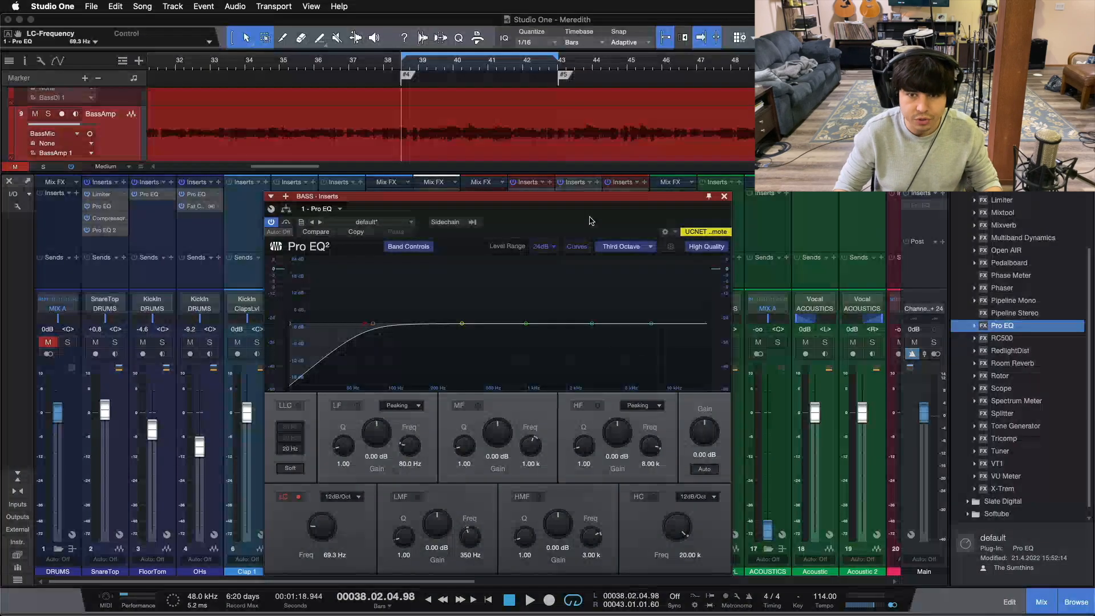
- Add a low-mid cut of -5.76 dB at 180 Hz with a Q of 2.80 in the BASS bus Pro EQ while playing the loop
{"action": "key", "text": "space"}
{"action": "left_click_drag", "start_coordinate": [461, 323], "coordinate": [425, 333]}
{"action": "scroll", "coordinate": [423, 269], "scroll_direction": "up", "scroll_amount": 3}
{"action": "scroll", "coordinate": [424, 334], "scroll_direction": "up", "scroll_amount": 3}
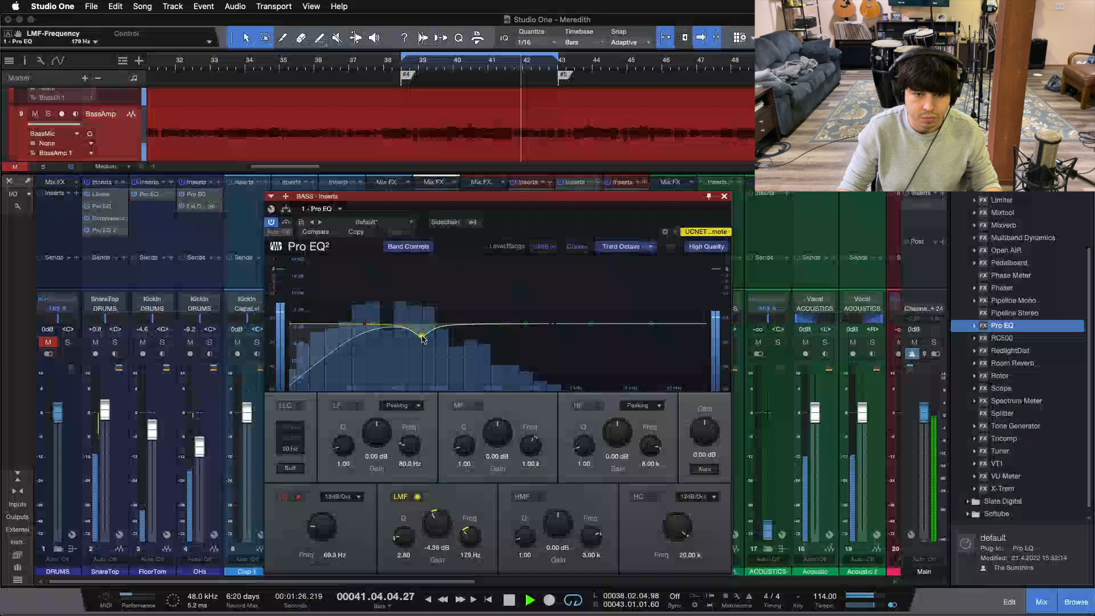
{"action": "left_click_drag", "start_coordinate": [425, 338], "coordinate": [422, 339]}
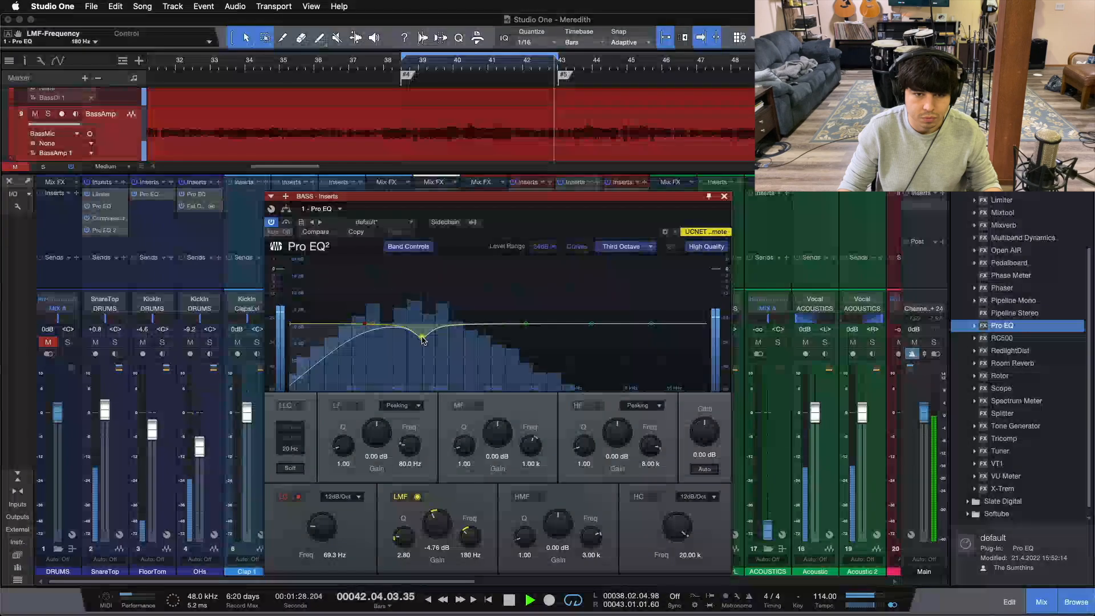
{"action": "scroll", "coordinate": [447, 528], "scroll_direction": "down", "scroll_amount": 2}
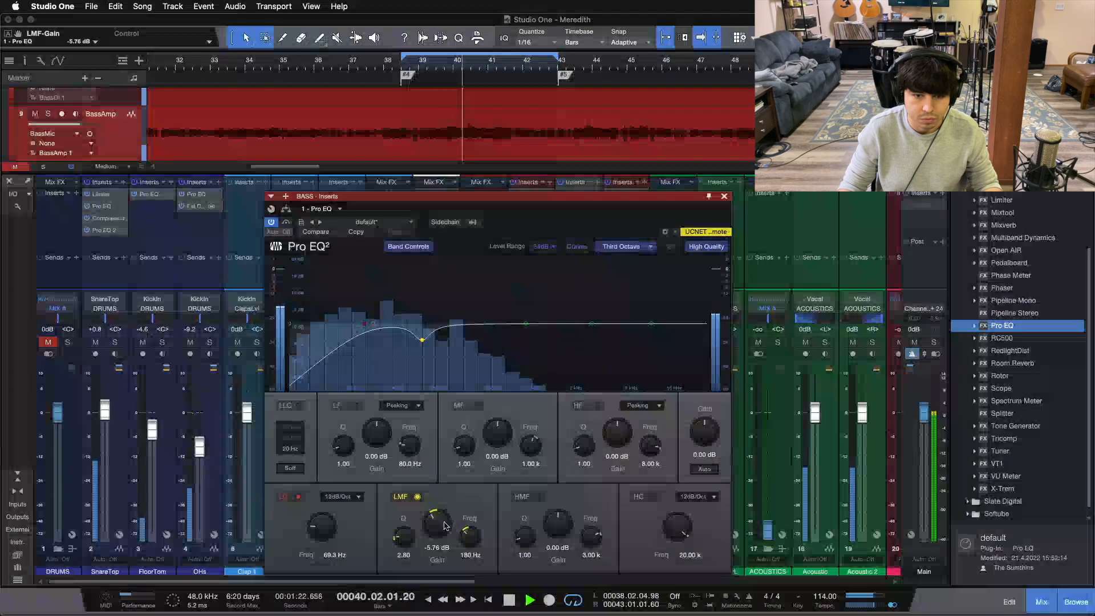
{"action": "scroll", "coordinate": [446, 526], "scroll_direction": "up", "scroll_amount": 2}
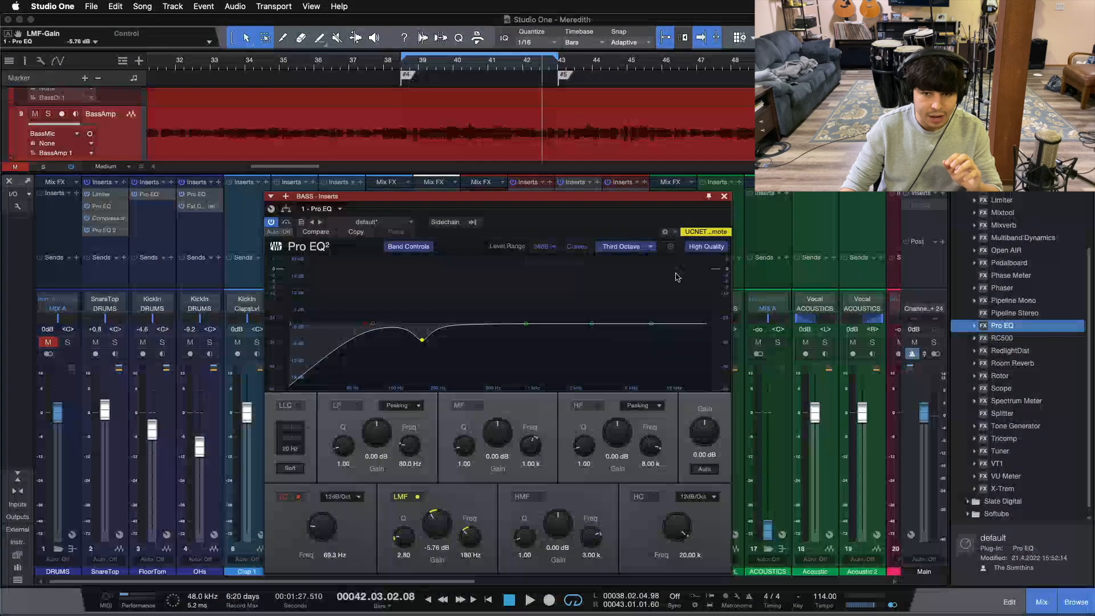
- Close the Pro EQ window, insert Fat Channel on the BASS bus and choose its FET compressor
{"action": "key", "text": "space"}
{"action": "left_click", "coordinate": [724, 196]}
{"action": "left_click_drag", "start_coordinate": [1026, 190], "coordinate": [485, 235]}
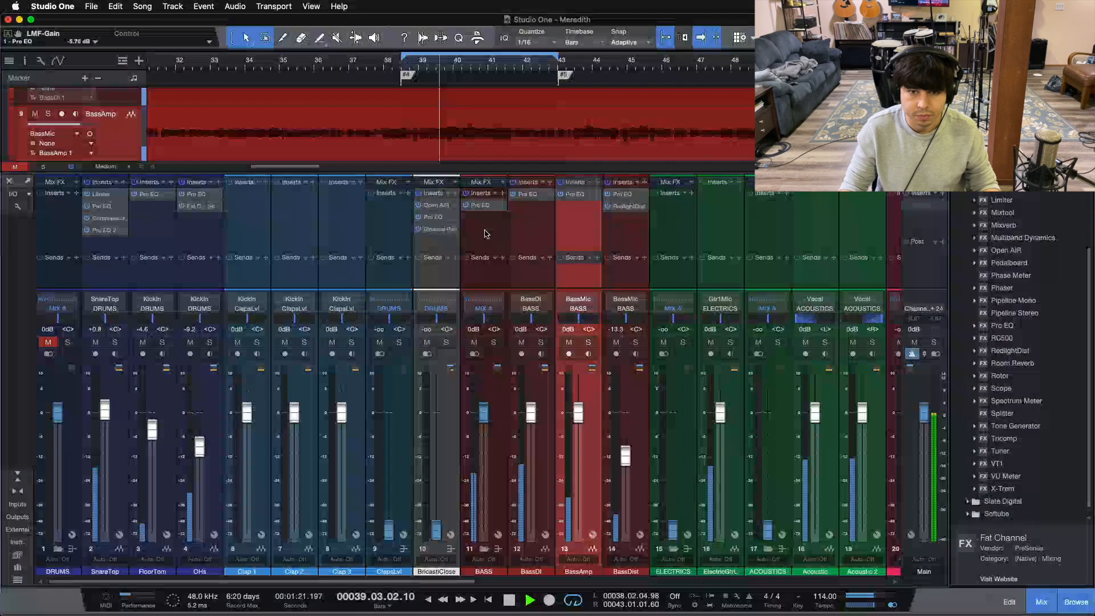
{"action": "left_click", "coordinate": [535, 251]}
{"action": "left_click", "coordinate": [538, 249]}
{"action": "left_click", "coordinate": [582, 287]}
- Adjust the FET compressor's release and set its input to -22.40 dB and output to -24.08 dB
{"action": "left_click_drag", "start_coordinate": [462, 344], "coordinate": [462, 351]}
{"action": "left_click_drag", "start_coordinate": [462, 352], "coordinate": [463, 319]}
{"action": "left_click_drag", "start_coordinate": [557, 209], "coordinate": [551, 333]}
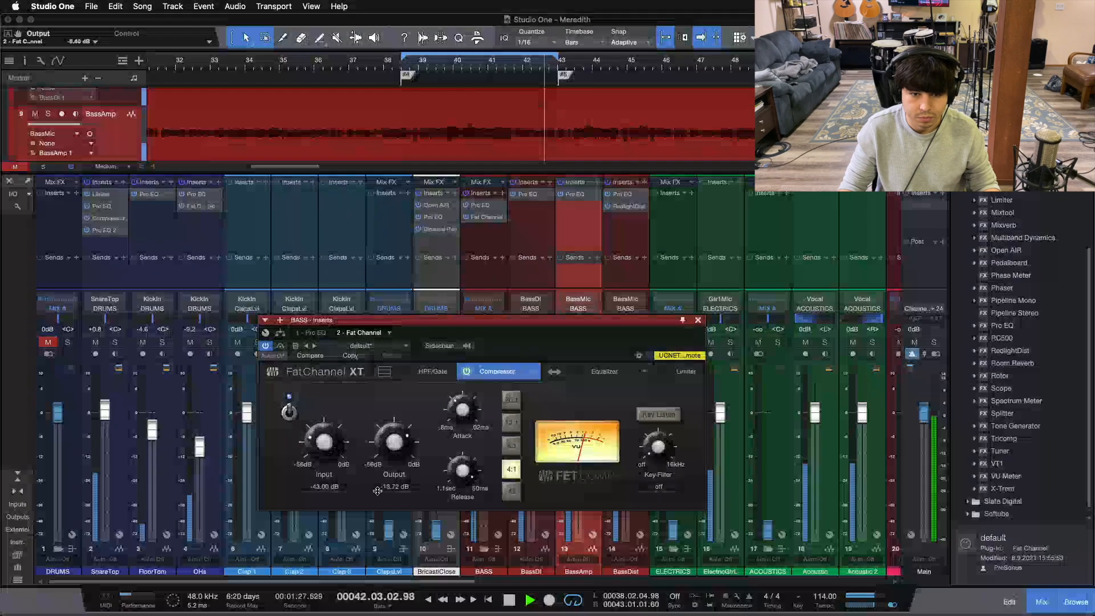
{"action": "left_click_drag", "start_coordinate": [330, 447], "coordinate": [332, 427]}
{"action": "left_click_drag", "start_coordinate": [395, 447], "coordinate": [395, 449]}
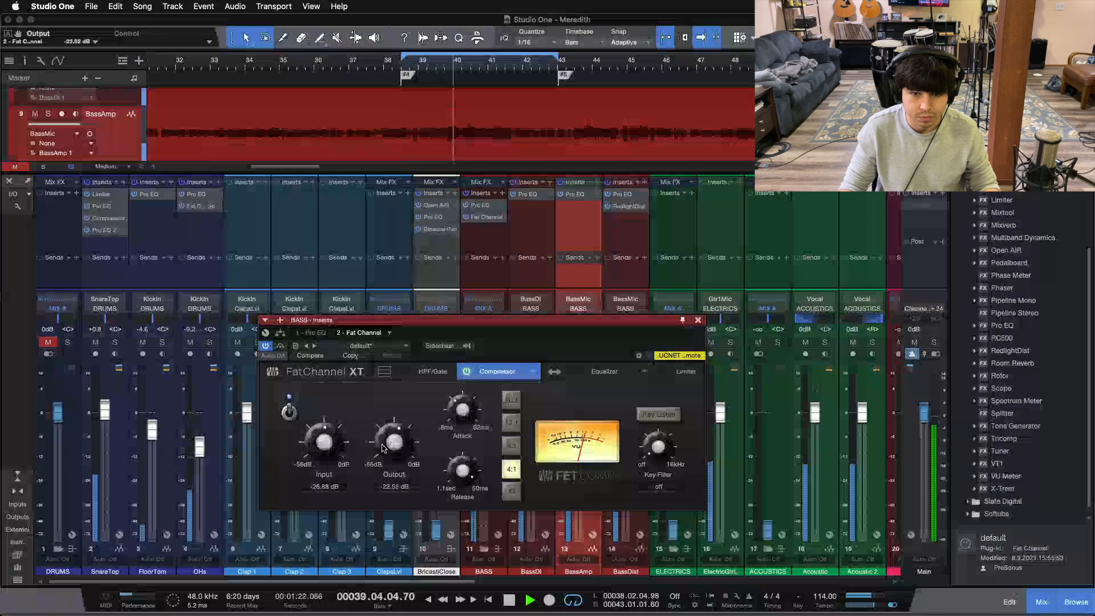
{"action": "scroll", "coordinate": [321, 451], "scroll_direction": "up", "scroll_amount": 3}
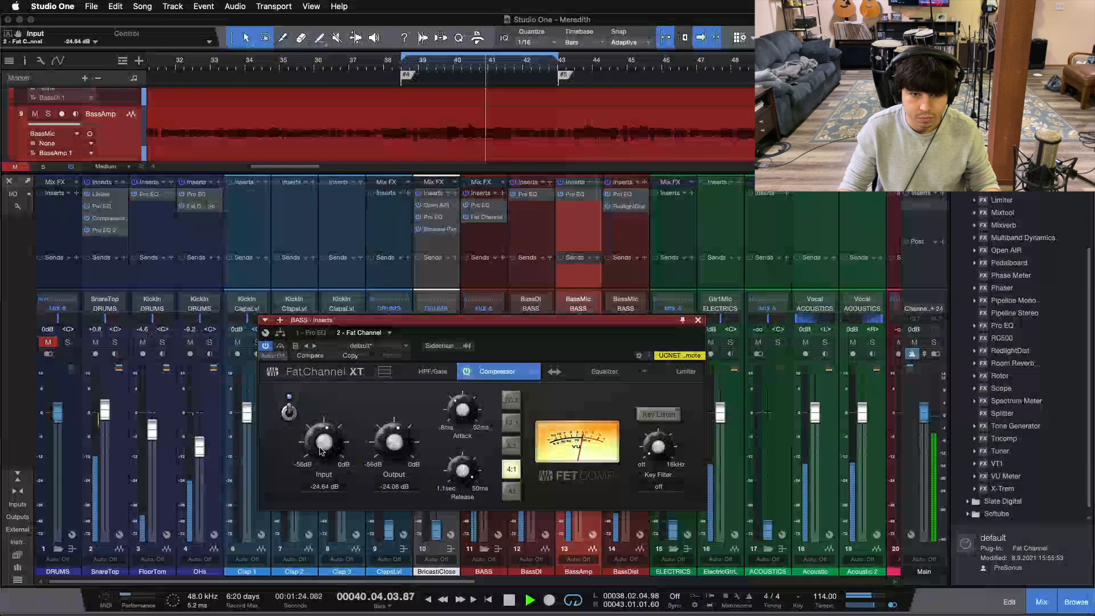
{"action": "scroll", "coordinate": [321, 451], "scroll_direction": "up", "scroll_amount": 1}
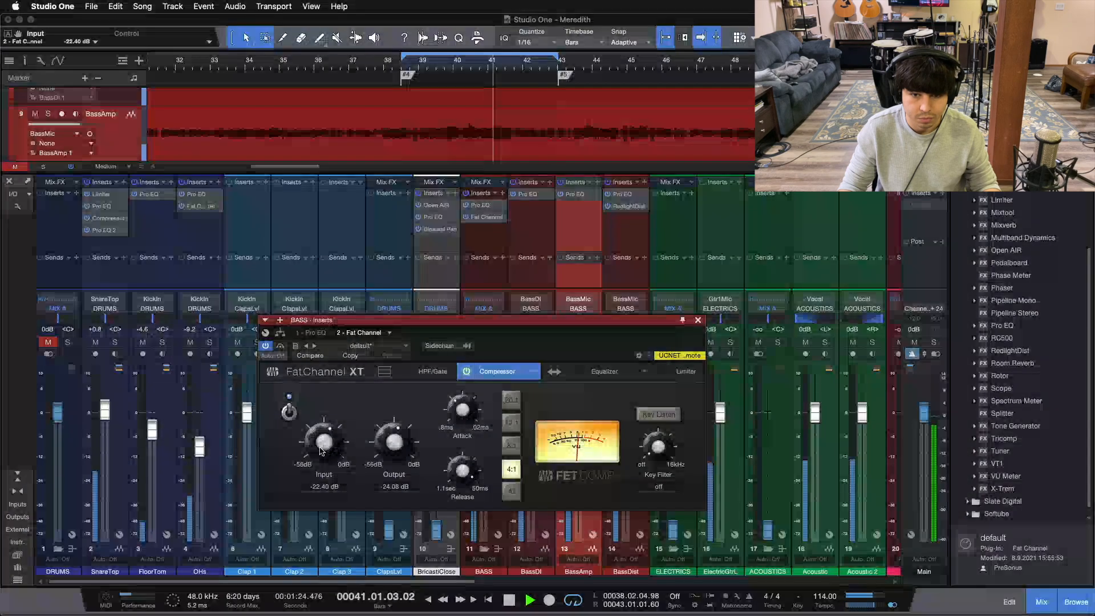
- Shrink the mixer to show more of the arrangement and expand the BASS bus channel to reach its inserts
{"action": "left_click", "coordinate": [20, 478]}
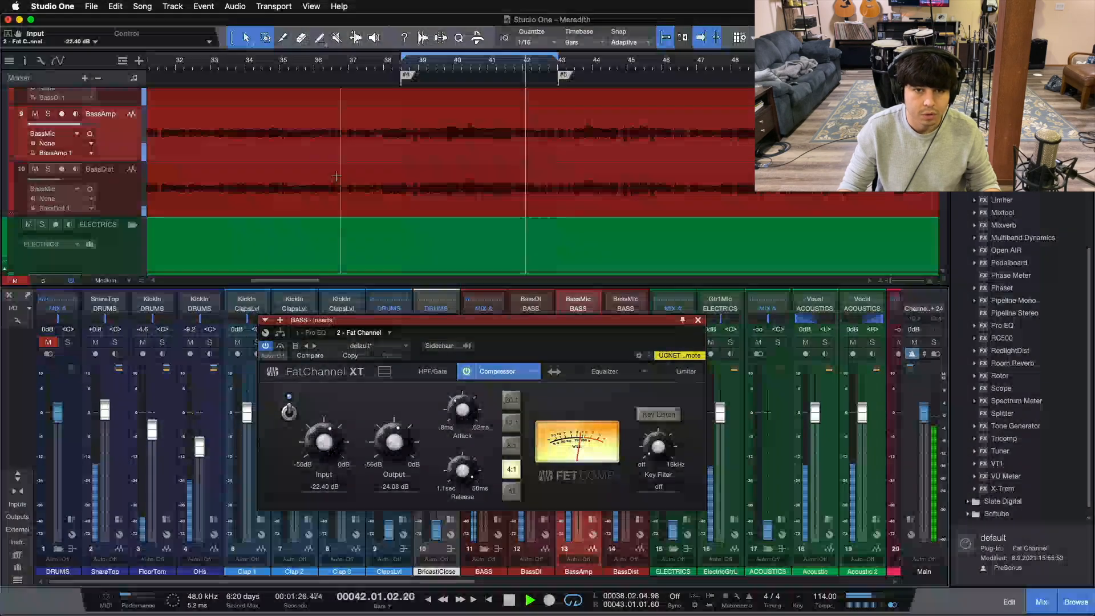
{"action": "left_click_drag", "start_coordinate": [436, 63], "coordinate": [502, 44]}
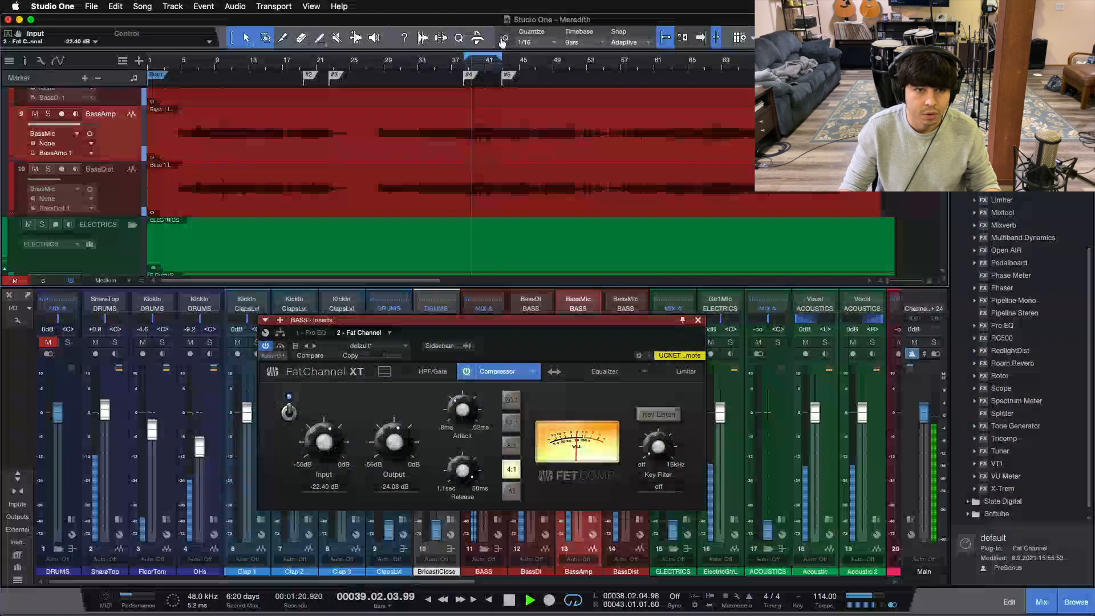
{"action": "left_click", "coordinate": [696, 320]}
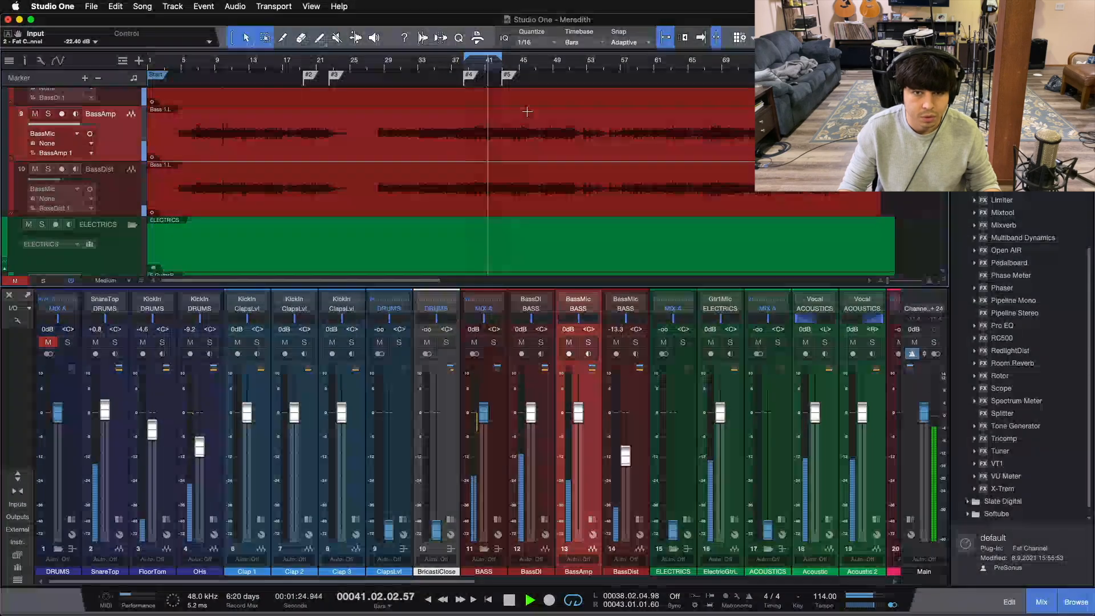
{"action": "left_click_drag", "start_coordinate": [488, 64], "coordinate": [545, 108]}
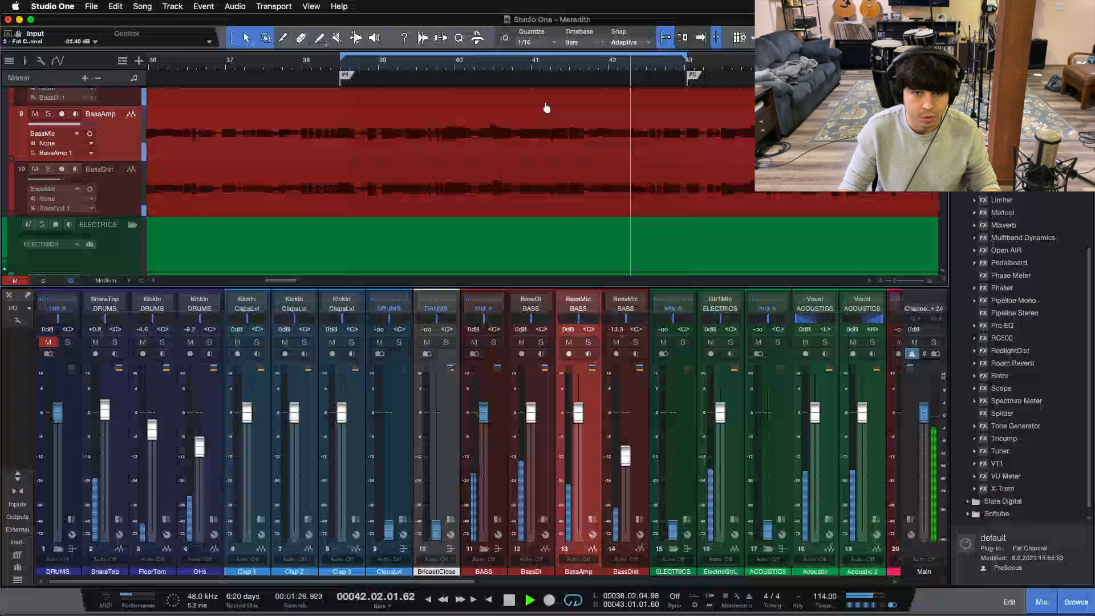
{"action": "left_click", "coordinate": [415, 65]}
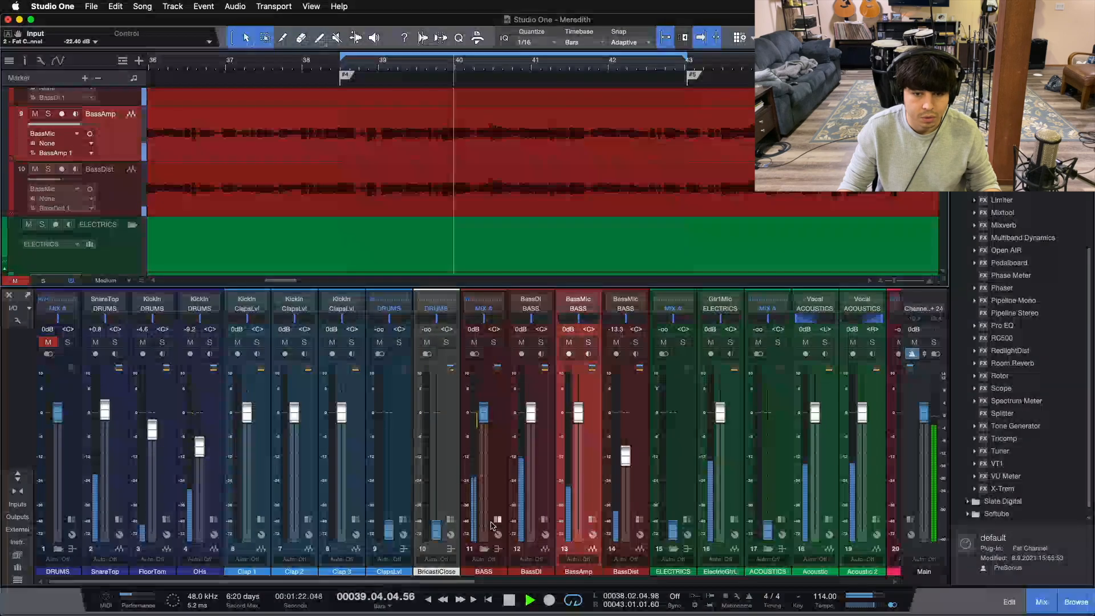
{"action": "left_click", "coordinate": [498, 549]}
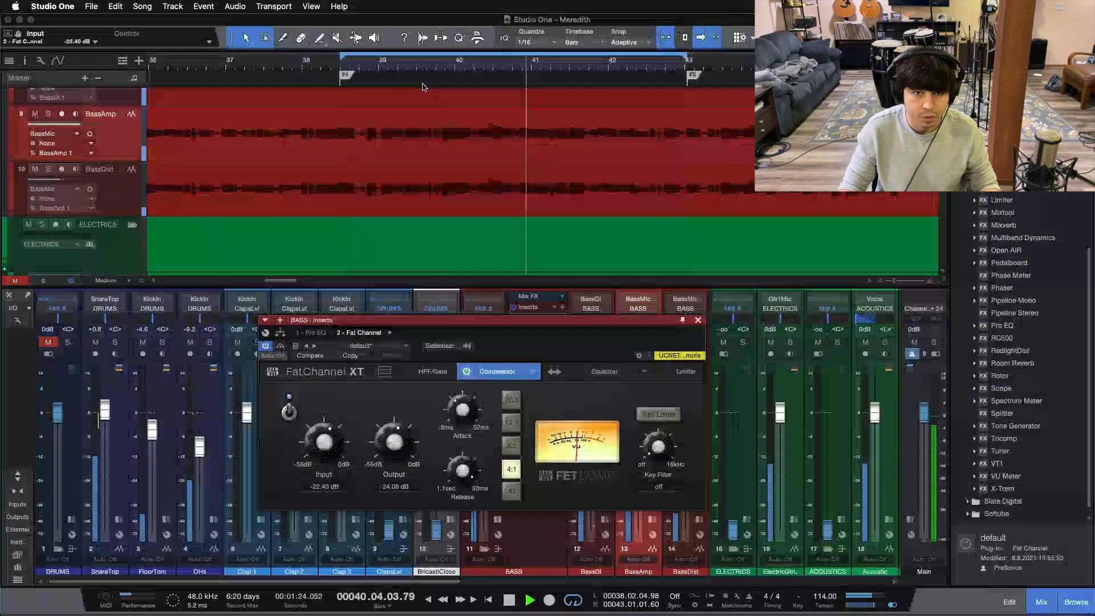
- Set the Fat Channel input to -23.52 dB and output to -20.16 dB, comparing the sound with the compressor bypassed
{"action": "left_click", "coordinate": [358, 65]}
{"action": "scroll", "coordinate": [338, 441], "scroll_direction": "down", "scroll_amount": 2}
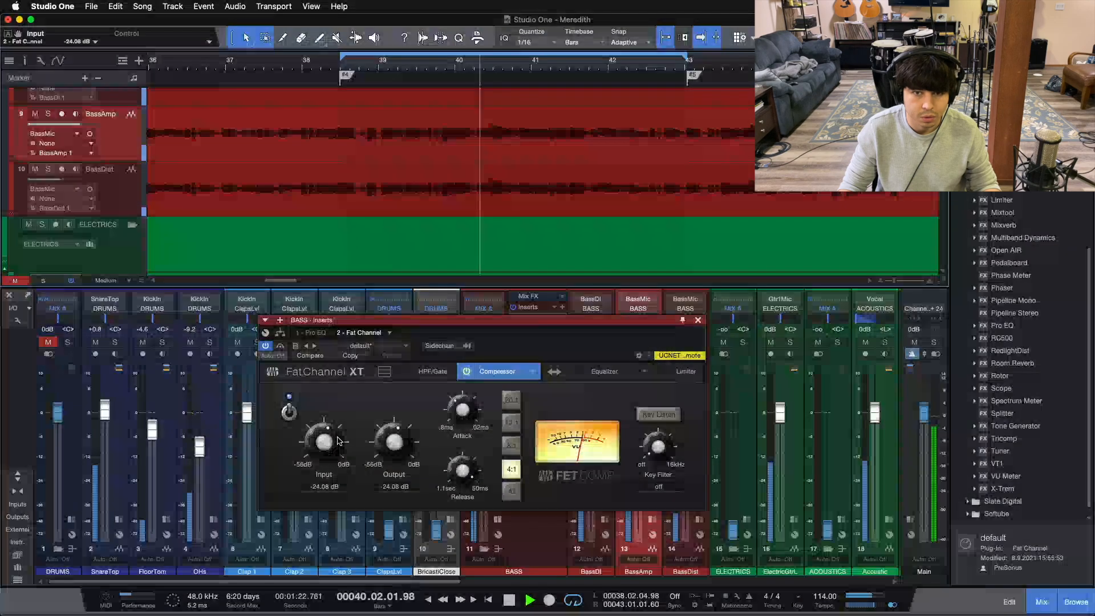
{"action": "left_click", "coordinate": [461, 65]}
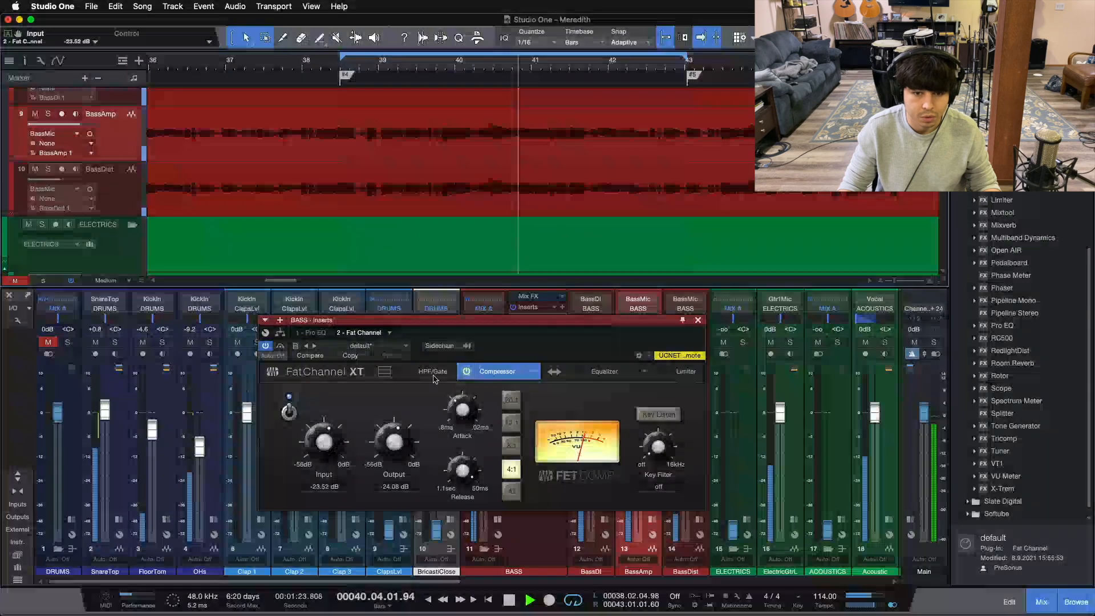
{"action": "scroll", "coordinate": [383, 462], "scroll_direction": "up", "scroll_amount": 2}
{"action": "scroll", "coordinate": [383, 462], "scroll_direction": "up", "scroll_amount": 2}
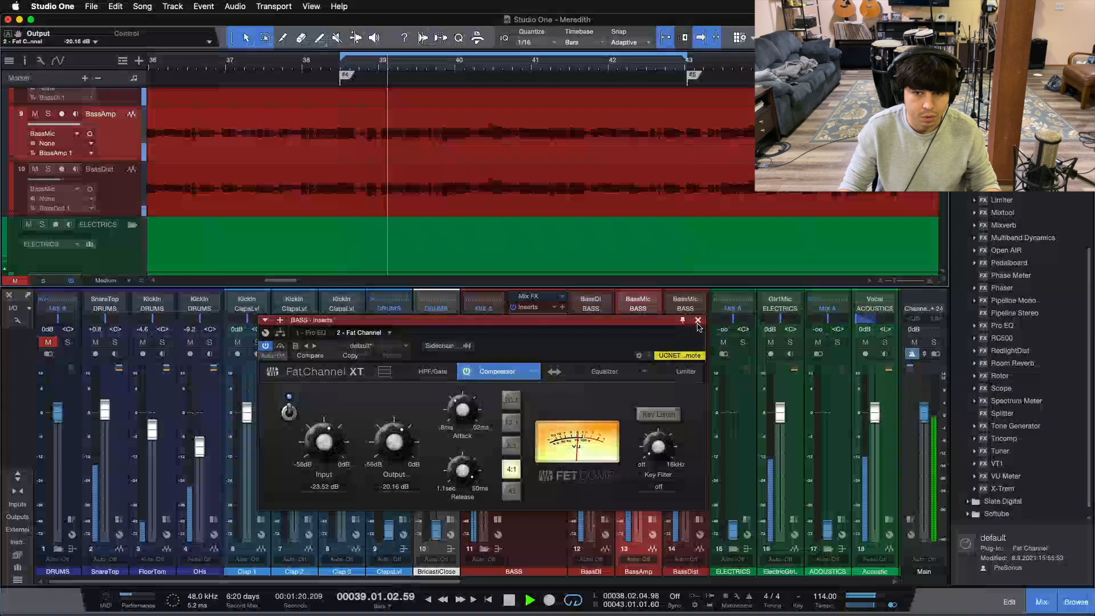
{"action": "left_click", "coordinate": [287, 416]}
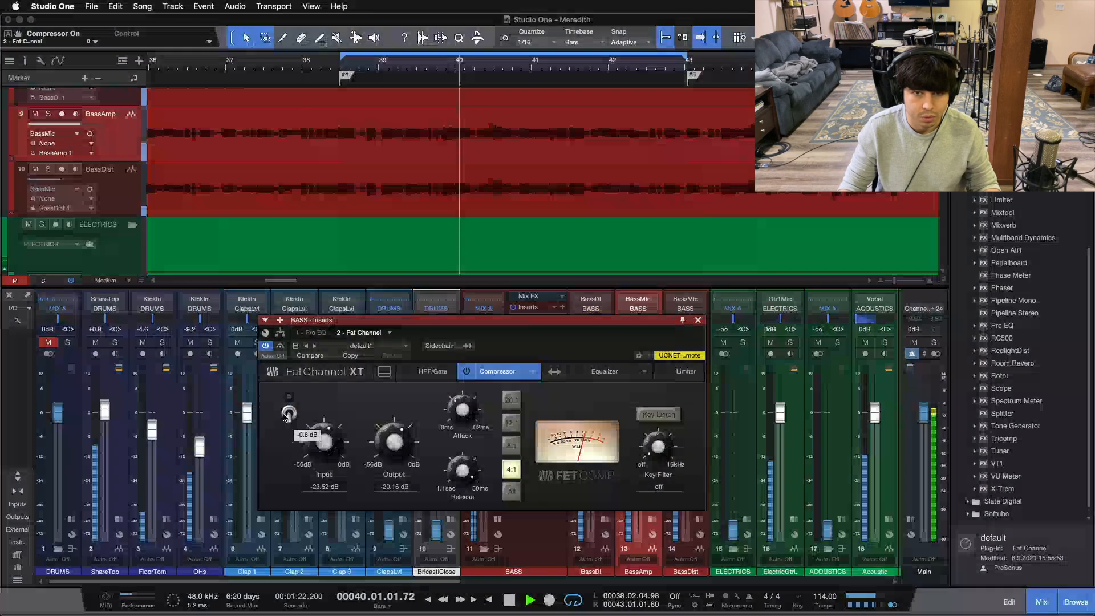
{"action": "left_click", "coordinate": [287, 415]}
- Close the Fat Channel window and lower the BASS bus fader to -2.1 dB before stopping playback
{"action": "left_click", "coordinate": [697, 320]}
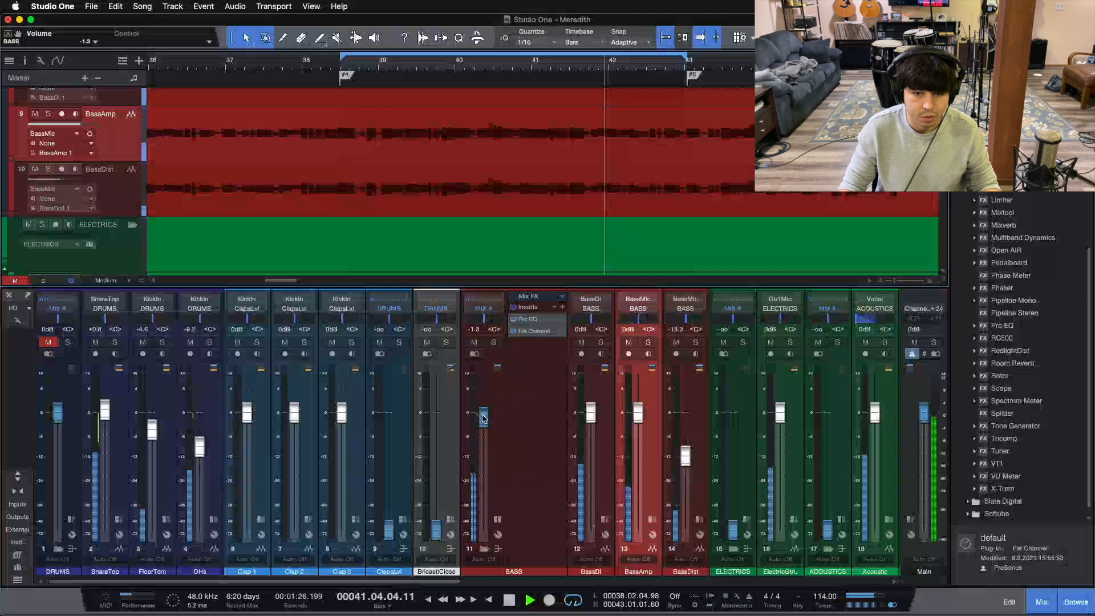
{"action": "left_click_drag", "start_coordinate": [483, 411], "coordinate": [482, 421]}
{"action": "key", "text": "space"}
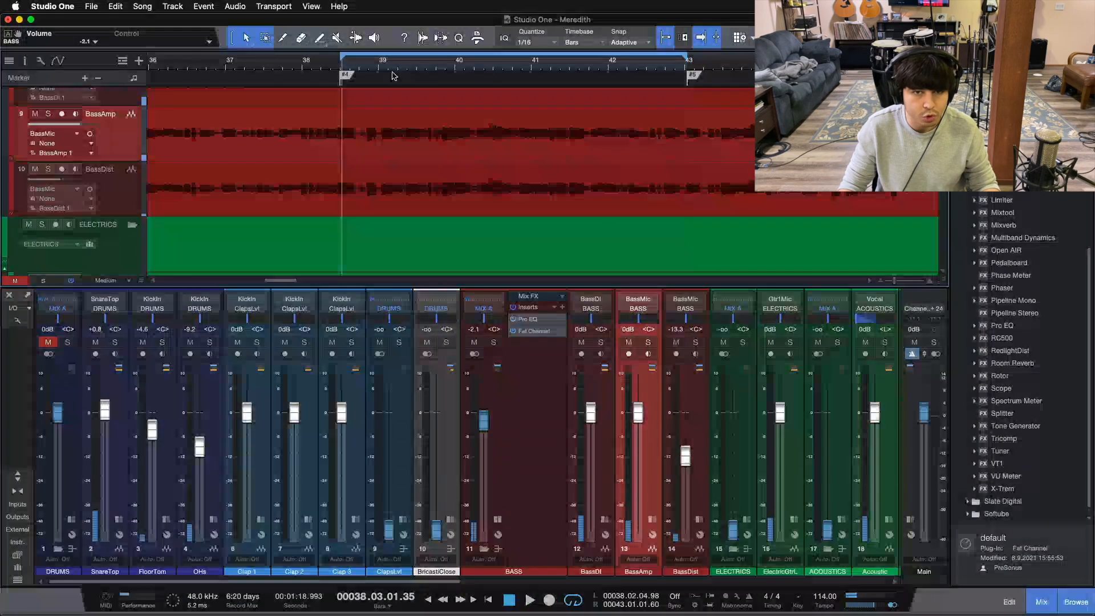
- Play the song from around bar 9 with the BASS bus Fat Channel open to check the compression
{"action": "left_click_drag", "start_coordinate": [435, 61], "coordinate": [459, 21]}
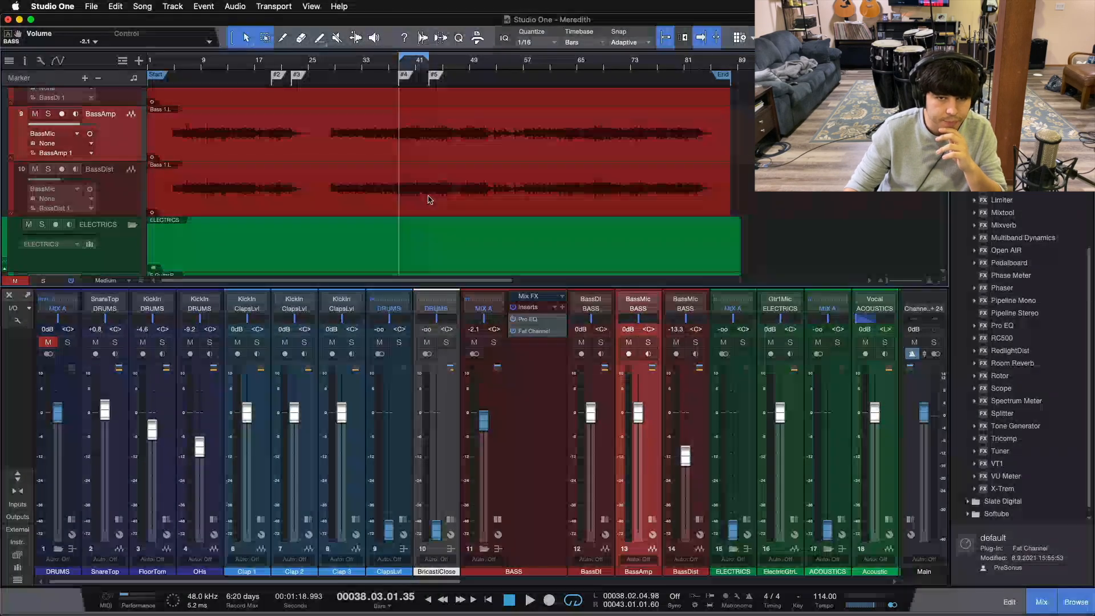
{"action": "left_click_drag", "start_coordinate": [207, 65], "coordinate": [303, 102]}
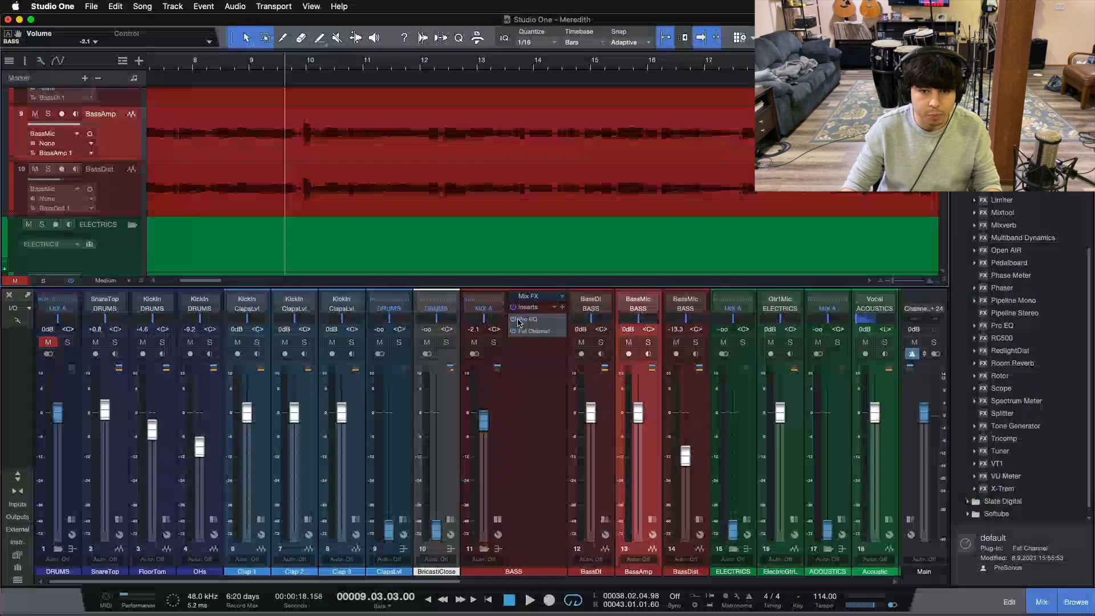
{"action": "double_click", "coordinate": [534, 330]}
{"action": "key", "text": "space"}
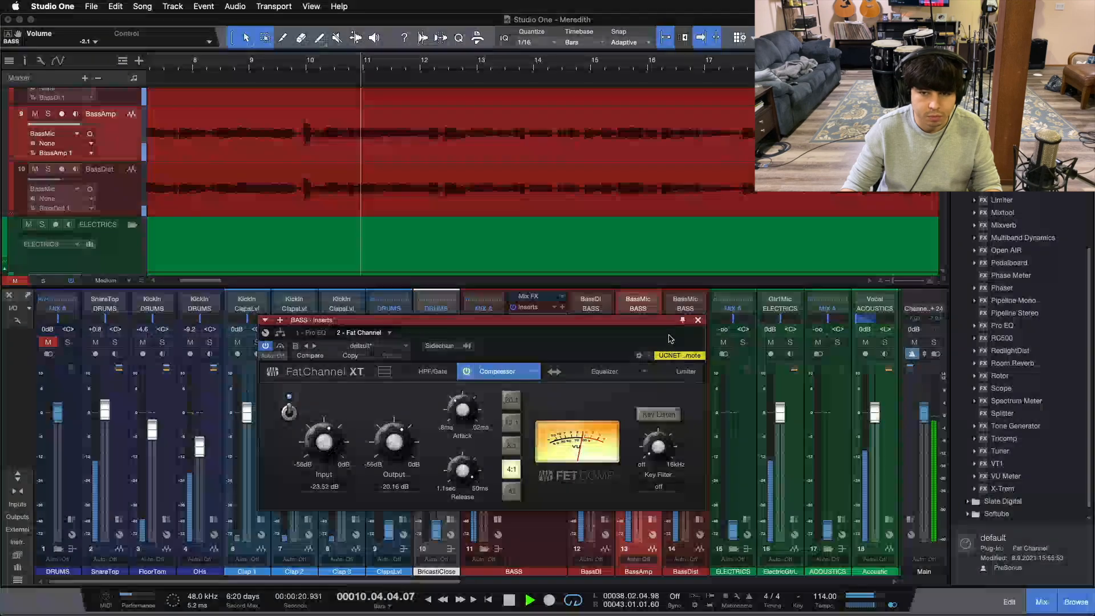
{"action": "left_click", "coordinate": [253, 64]}
{"action": "left_click_drag", "start_coordinate": [530, 358], "coordinate": [696, 295]}
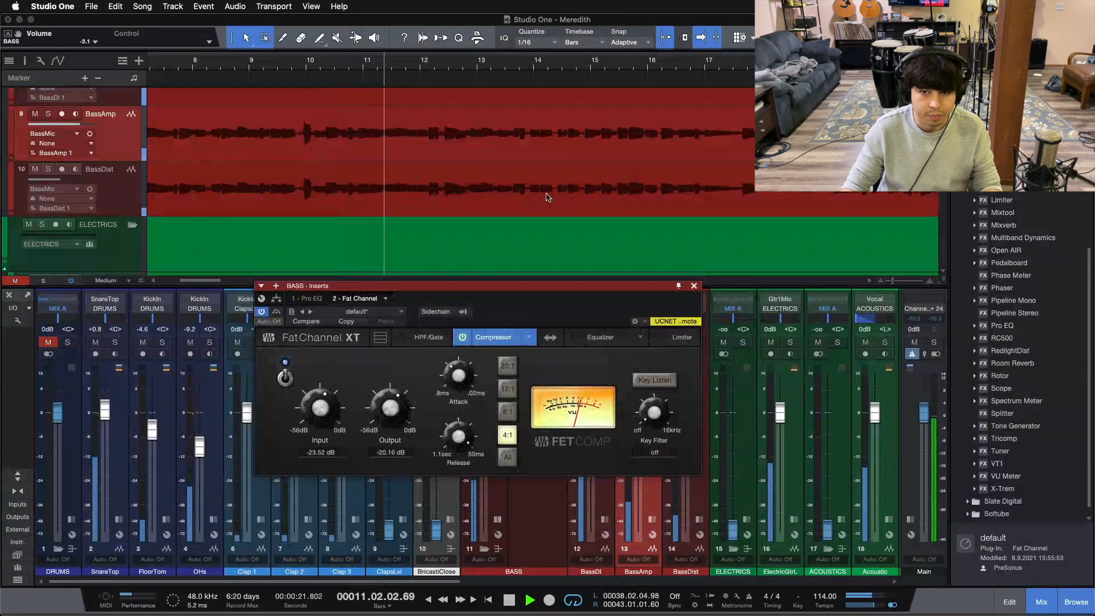
{"action": "left_click", "coordinate": [694, 286]}
- Listen to the bass in the full mix through the section leading up to marker #2
{"action": "left_click_drag", "start_coordinate": [450, 67], "coordinate": [479, 38]}
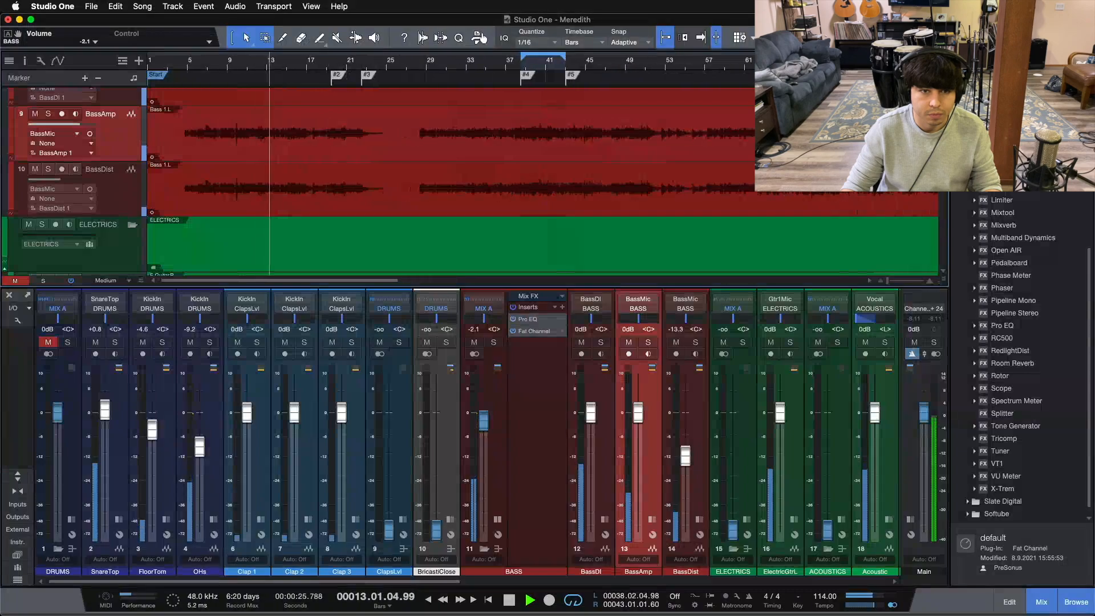
{"action": "key", "text": "shift+l"}
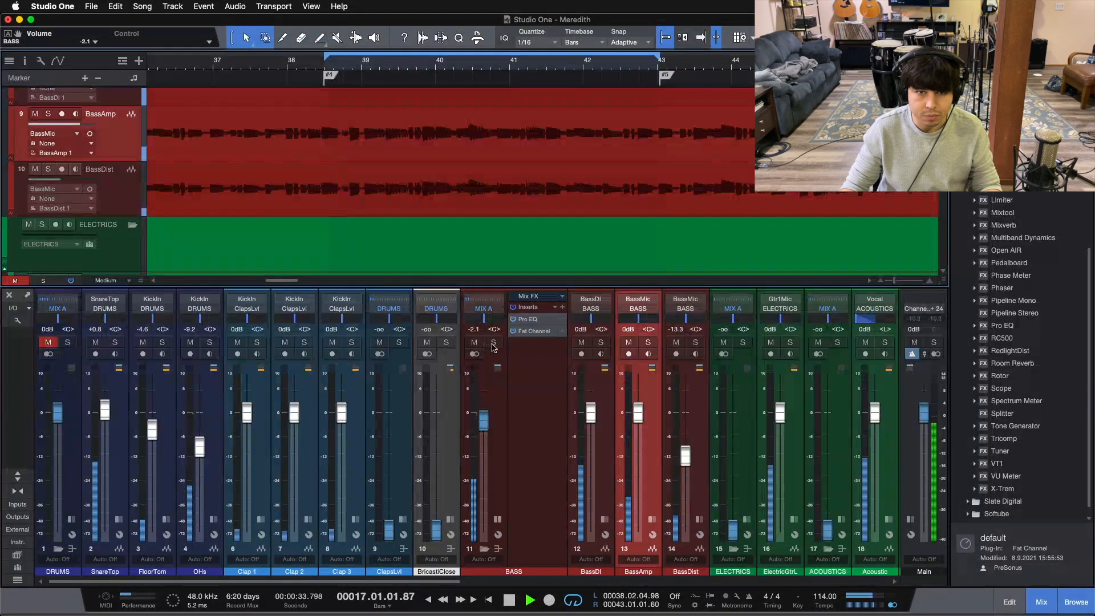
{"action": "key", "text": "z"}
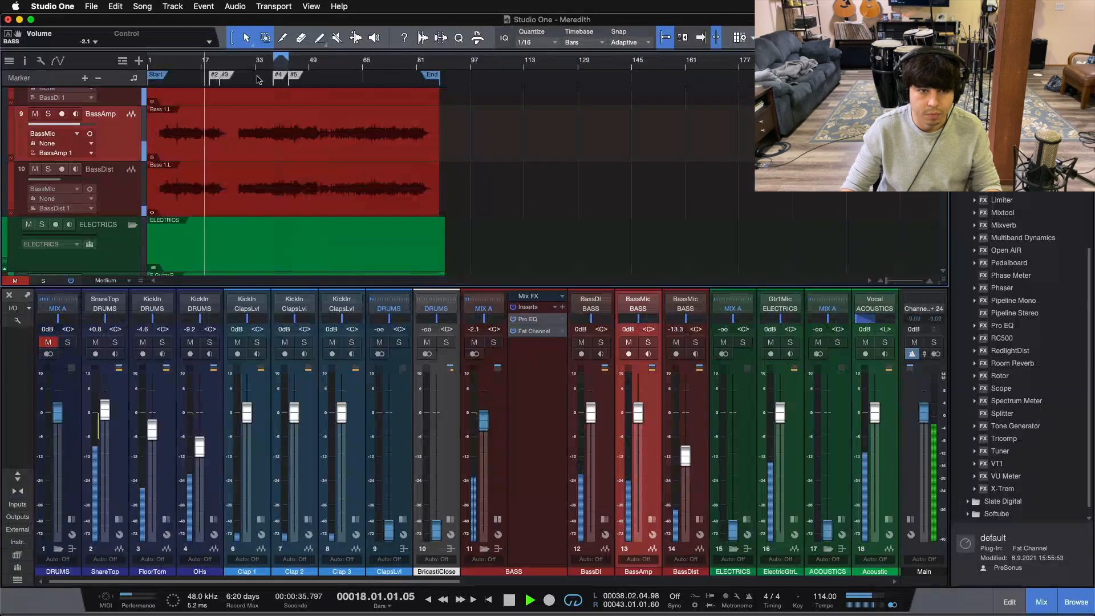
{"action": "key", "text": "z"}
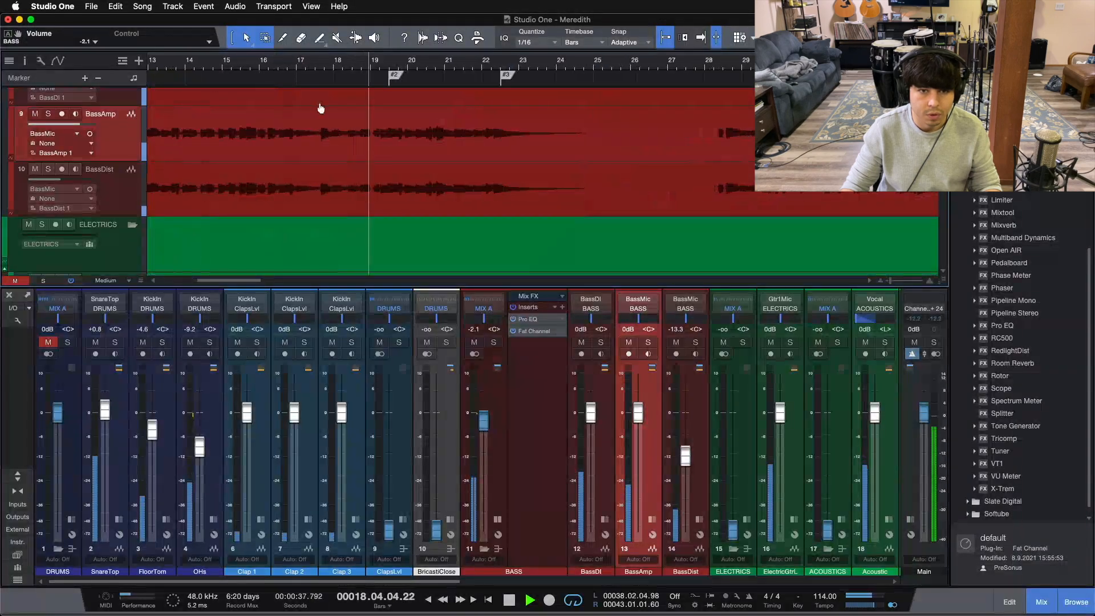
{"action": "left_click_drag", "start_coordinate": [320, 108], "coordinate": [348, 83]}
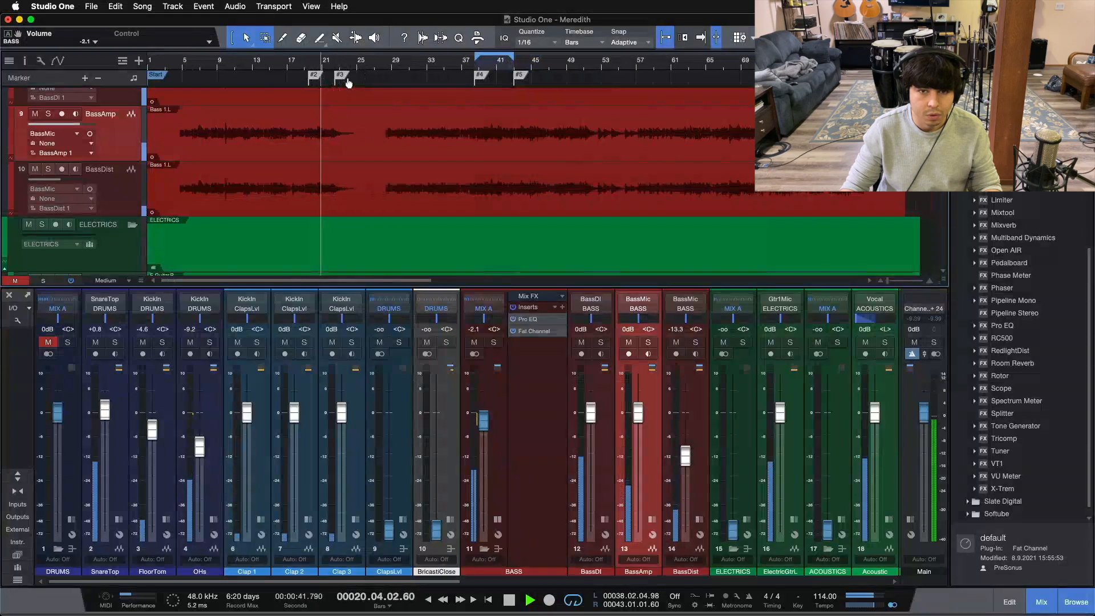
- Stop playback and bypass all inserts on the BASS bus
{"action": "key", "text": "space"}
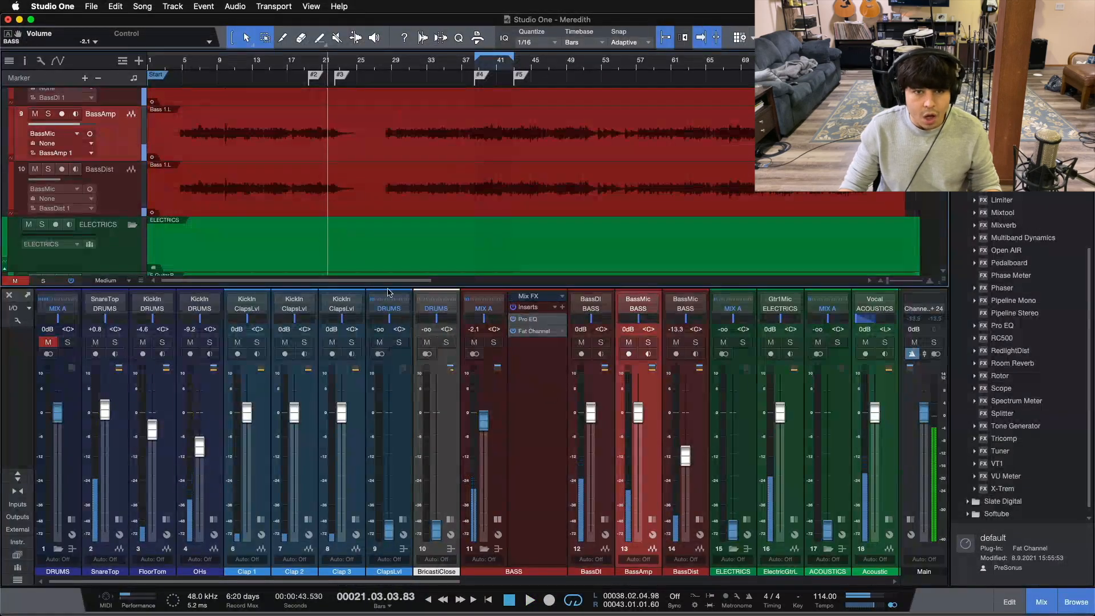
{"action": "left_click", "coordinate": [513, 308]}
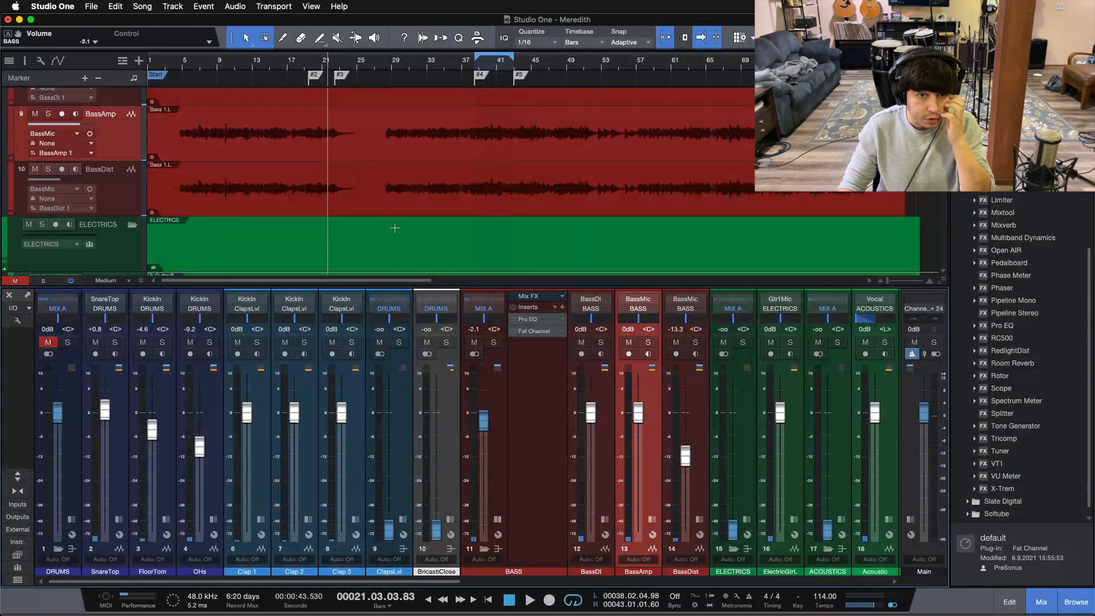
- Select the BassAmp audio event and open the inspector for its track
{"action": "left_click", "coordinate": [339, 126]}
{"action": "left_click", "coordinate": [368, 150]}
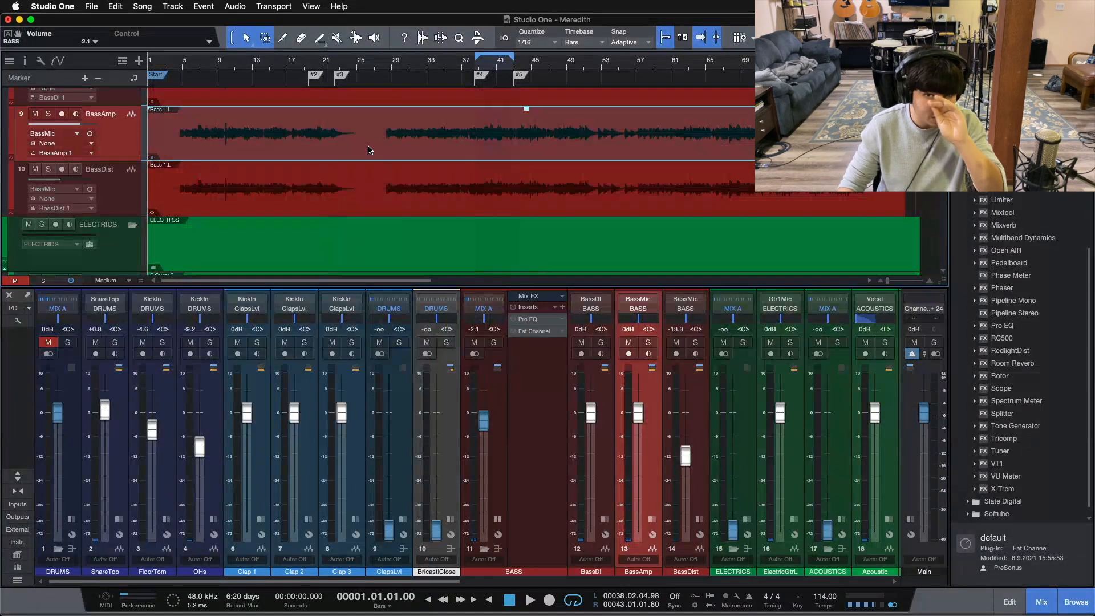
{"action": "right_click", "coordinate": [133, 149]}
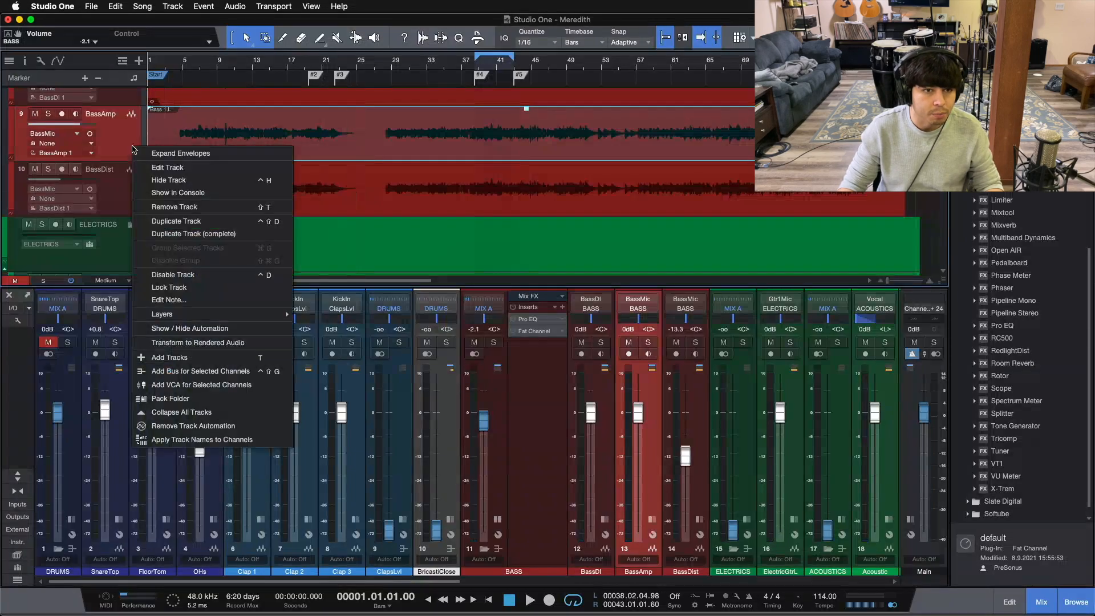
{"action": "left_click", "coordinate": [17, 72]}
{"action": "left_click", "coordinate": [23, 60]}
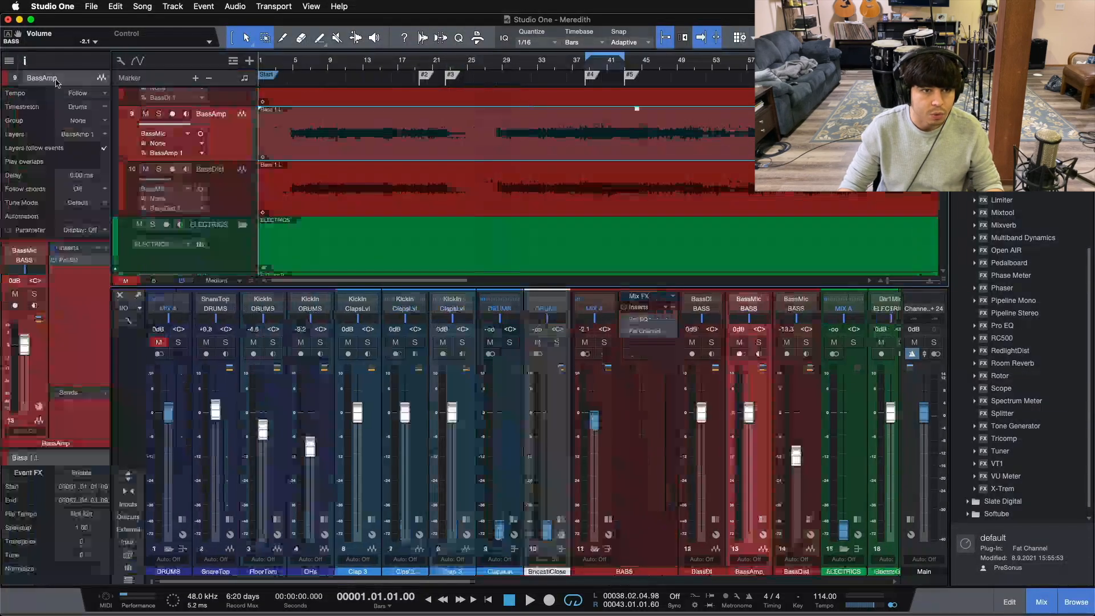
- Duplicate the current layer of the BassDI track
{"action": "scroll", "coordinate": [281, 182], "scroll_direction": "up", "scroll_amount": 2}
{"action": "key", "text": "Up"}
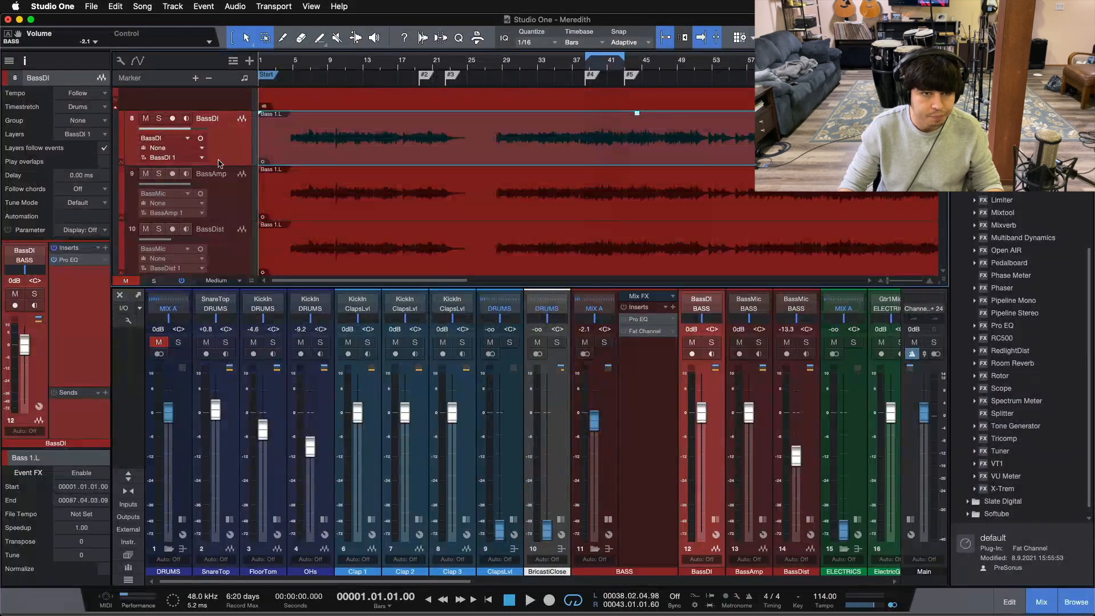
{"action": "right_click", "coordinate": [219, 164]}
{"action": "mouse_move", "coordinate": [360, 307]}
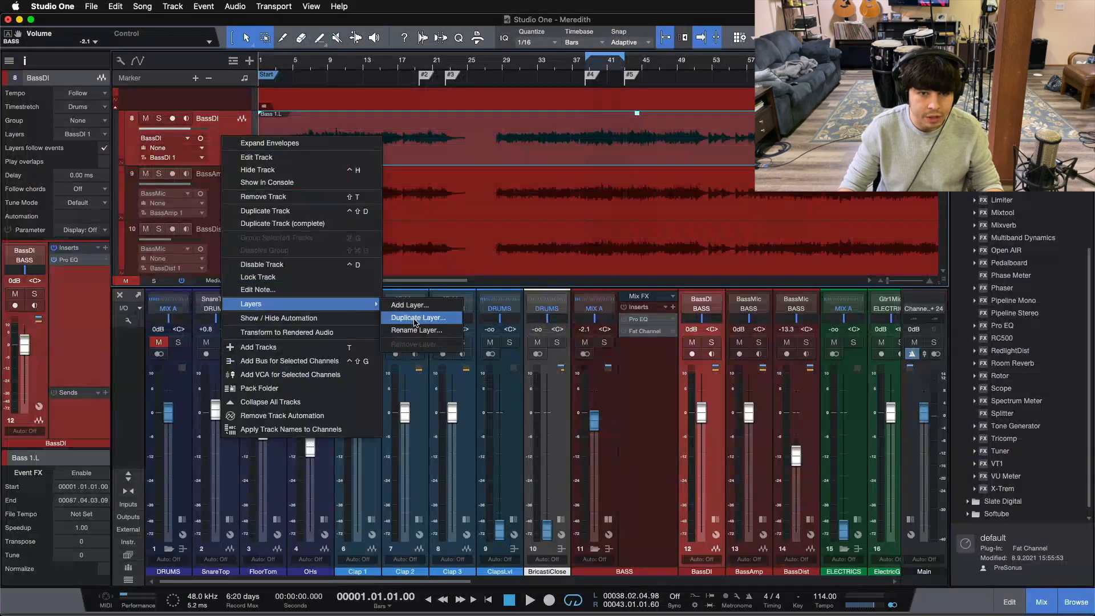
{"action": "left_click", "coordinate": [414, 317]}
{"action": "left_click", "coordinate": [594, 210]}
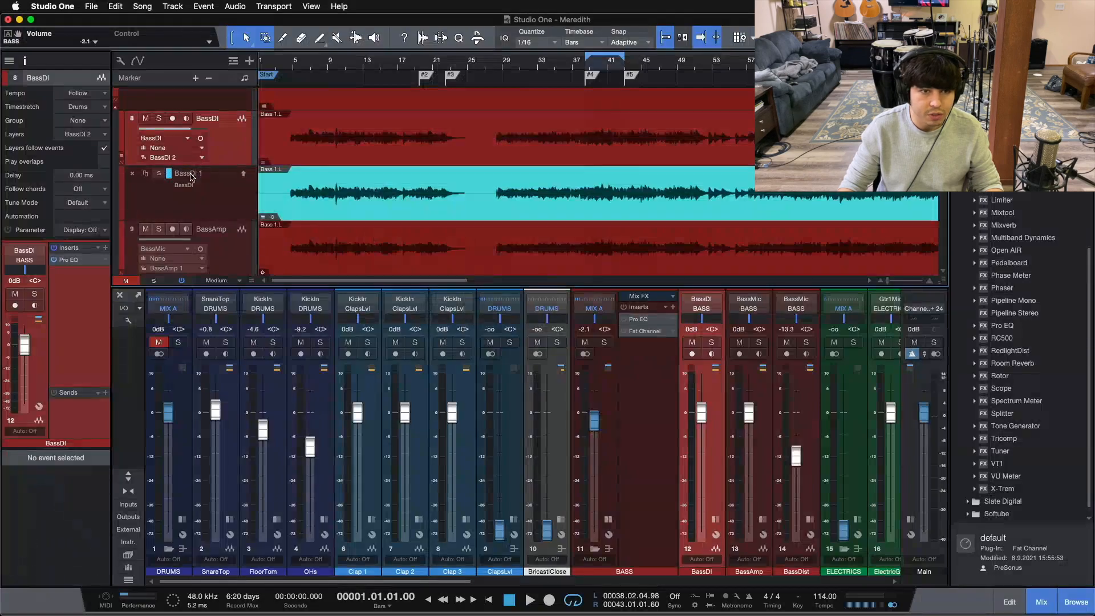
- Rename the BassDI track's original layer as OG and collapse the track's layers
{"action": "double_click", "coordinate": [190, 174]}
{"action": "key", "text": "Return"}
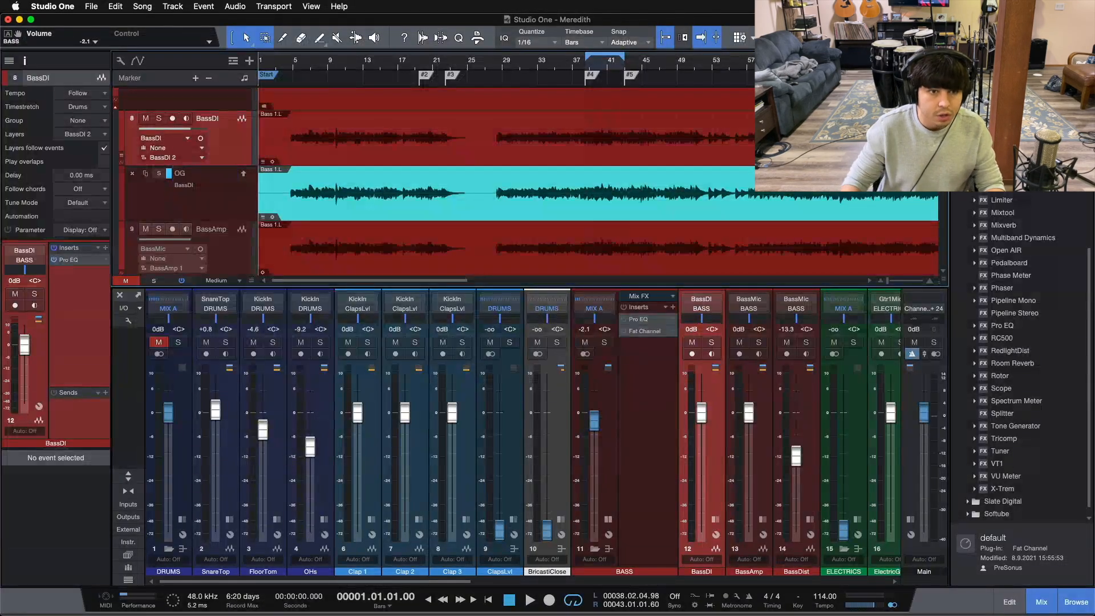
{"action": "right_click", "coordinate": [231, 153]}
{"action": "left_click", "coordinate": [243, 173]}
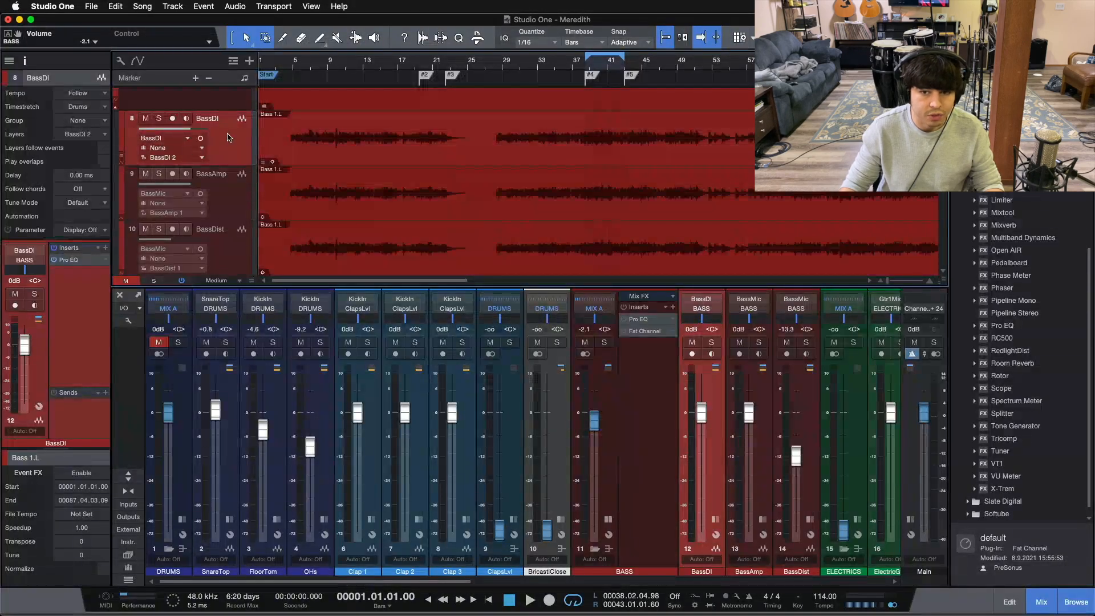
- Insert Fat Channel ahead of Pro EQ on BassDI, choose the FET compressor, set its attack to 0.54 ms and adjust the release
{"action": "left_click_drag", "start_coordinate": [1003, 113], "coordinate": [79, 257]}
{"action": "left_click", "coordinate": [462, 337]}
{"action": "left_click", "coordinate": [528, 338]}
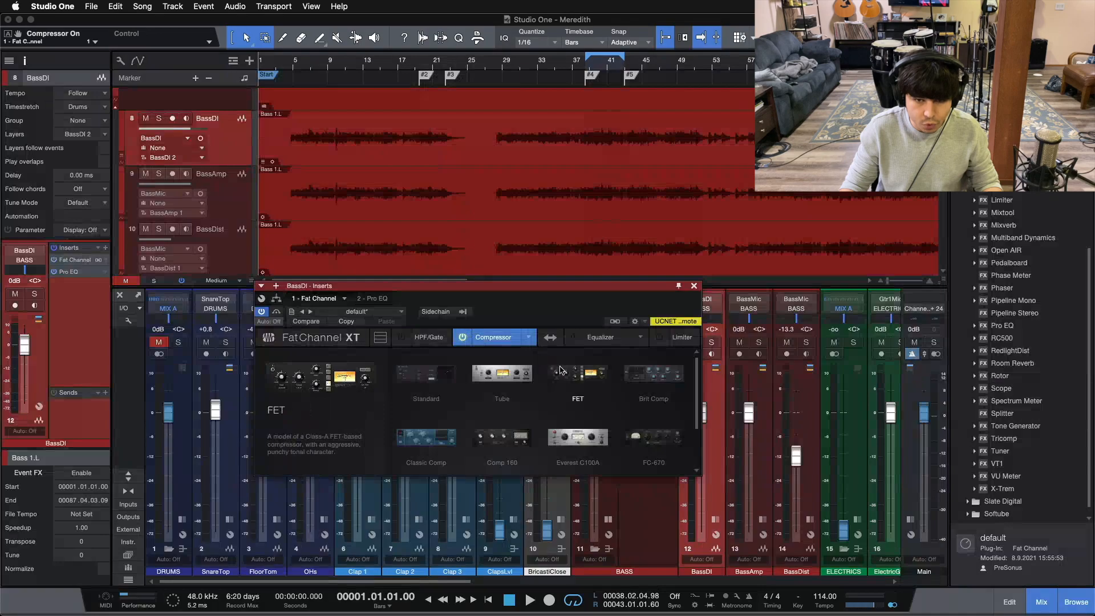
{"action": "left_click", "coordinate": [570, 373]}
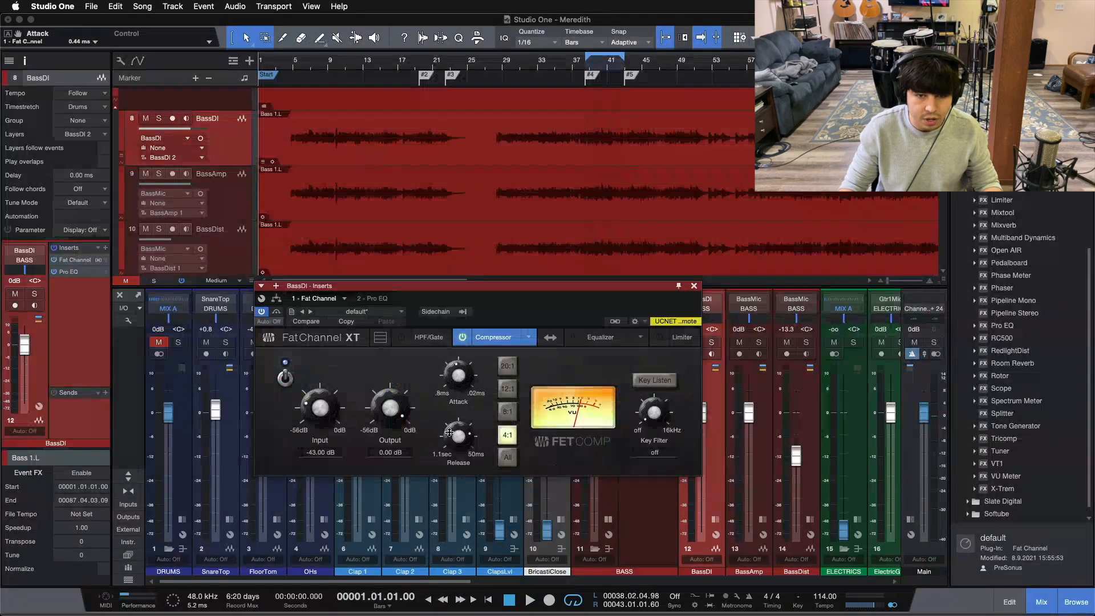
{"action": "left_click_drag", "start_coordinate": [449, 432], "coordinate": [453, 443]}
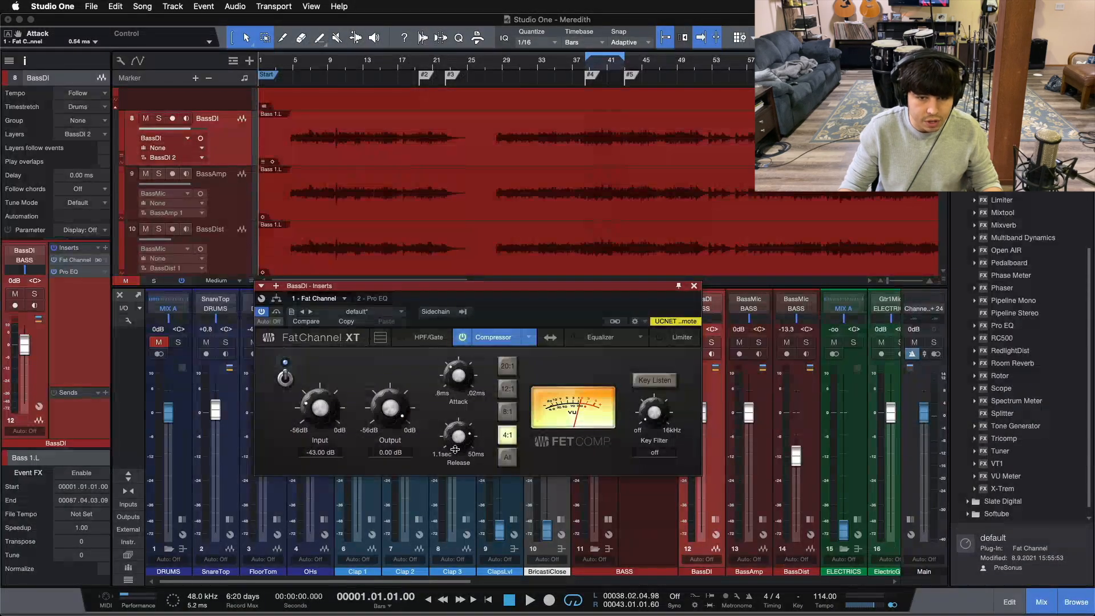
- Solo BassDI, play from just before bar 10 and raise the FET compressor's input to -35.44 dB
{"action": "left_click_drag", "start_coordinate": [334, 63], "coordinate": [363, 129]}
{"action": "left_click", "coordinate": [348, 63]}
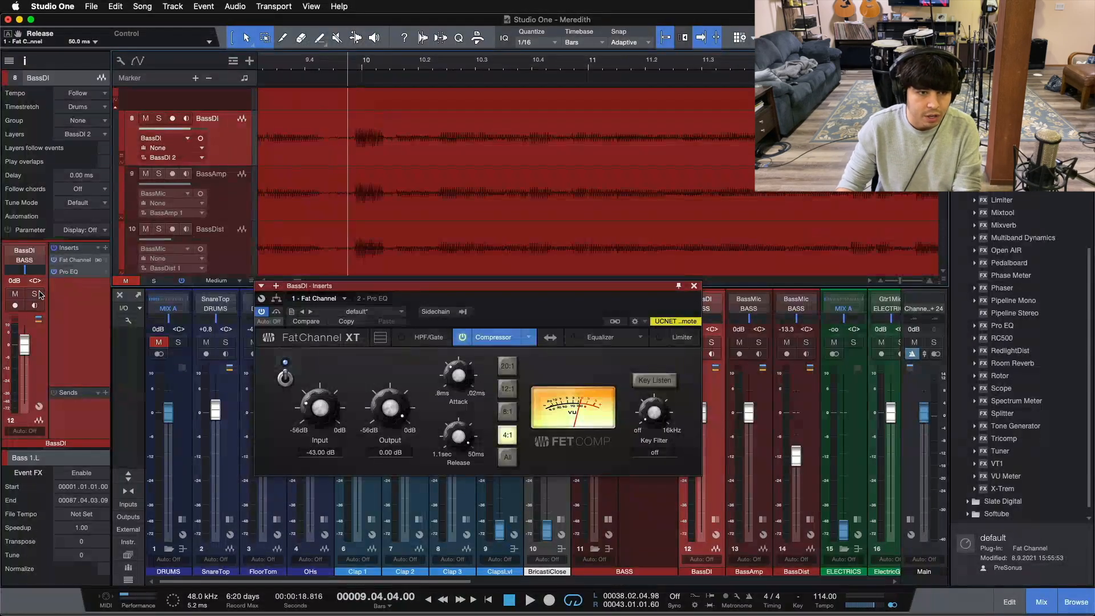
{"action": "key", "text": "s"}
{"action": "key", "text": "space"}
{"action": "left_click_drag", "start_coordinate": [321, 408], "coordinate": [323, 393]}
{"action": "left_click_drag", "start_coordinate": [531, 297], "coordinate": [410, 365]}
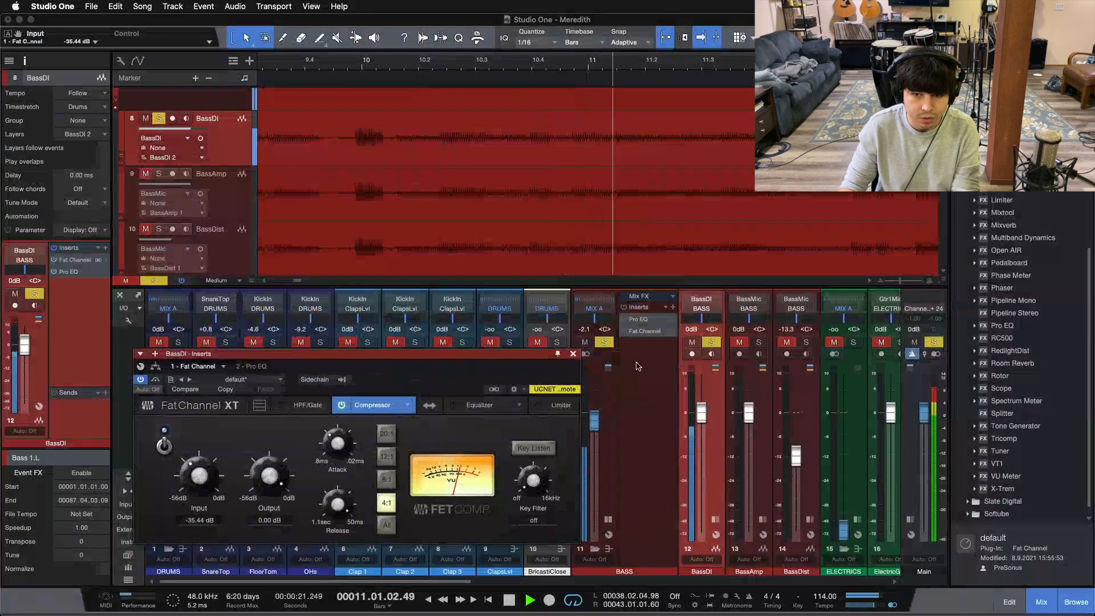
{"action": "left_click", "coordinate": [714, 520]}
{"action": "key", "text": "space"}
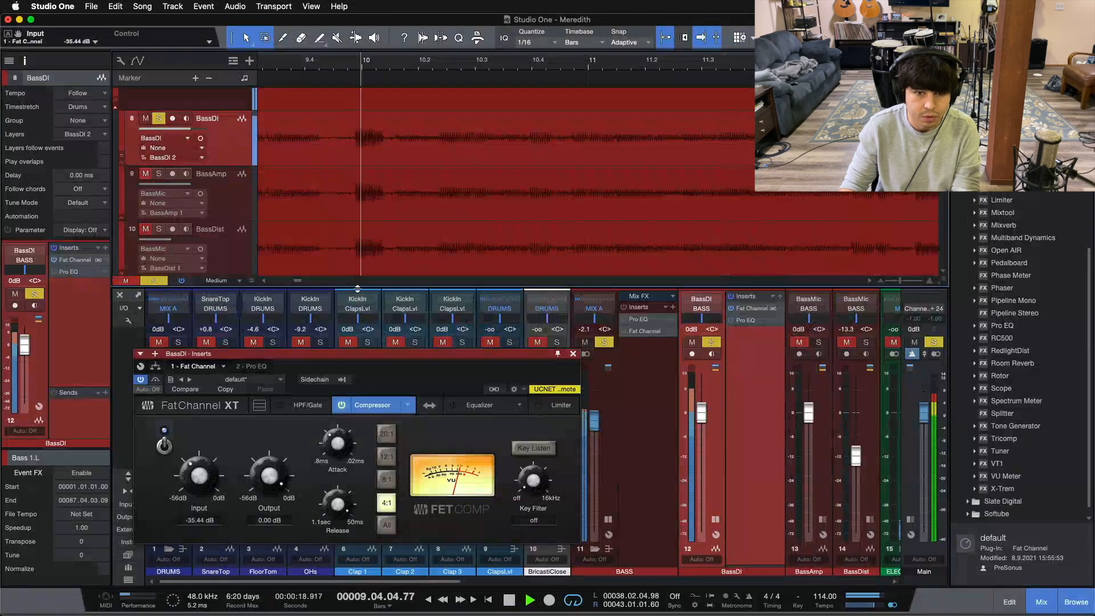
- Set the BassDI compressor's input to -30.80 dB and output to -23.52 dB while repeatedly replaying the phrase at bar 10
{"action": "left_click_drag", "start_coordinate": [392, 372], "coordinate": [471, 313]}
{"action": "key", "text": "space"}
{"action": "left_click_drag", "start_coordinate": [345, 408], "coordinate": [270, 415]}
{"action": "key", "text": "space"}
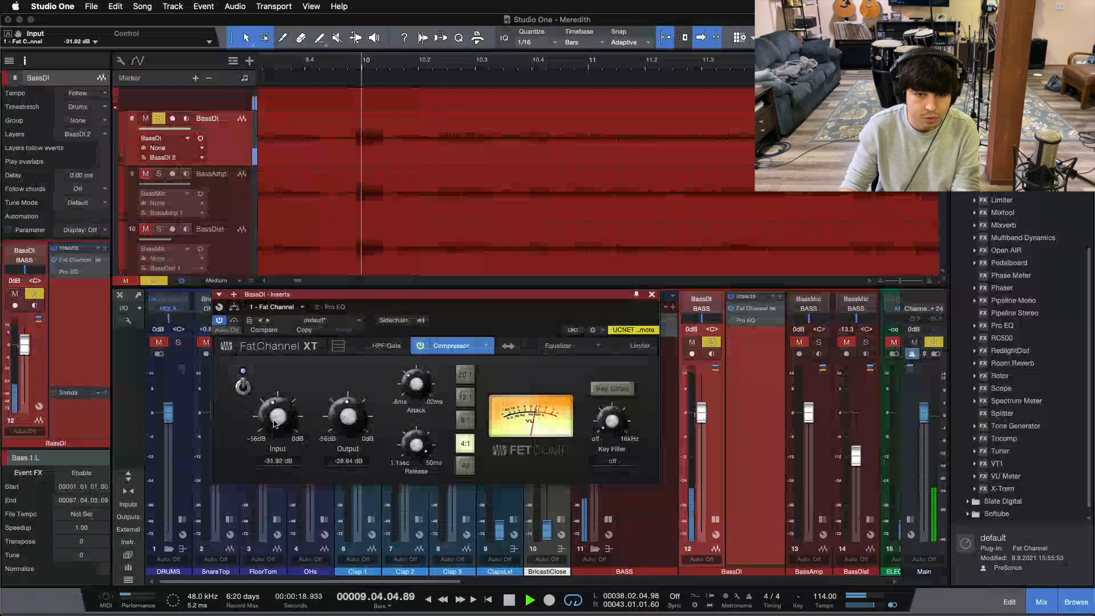
{"action": "key", "text": "space"}
{"action": "key", "text": "space"}
{"action": "scroll", "coordinate": [273, 423], "scroll_direction": "up", "scroll_amount": 1}
{"action": "key", "text": "space"}
{"action": "key", "text": "space"}
{"action": "key", "text": "space"}
{"action": "key", "text": "space"}
{"action": "scroll", "coordinate": [280, 422], "scroll_direction": "up", "scroll_amount": 1}
{"action": "key", "text": "space"}
{"action": "key", "text": "space"}
{"action": "key", "text": "space"}
{"action": "key", "text": "space"}
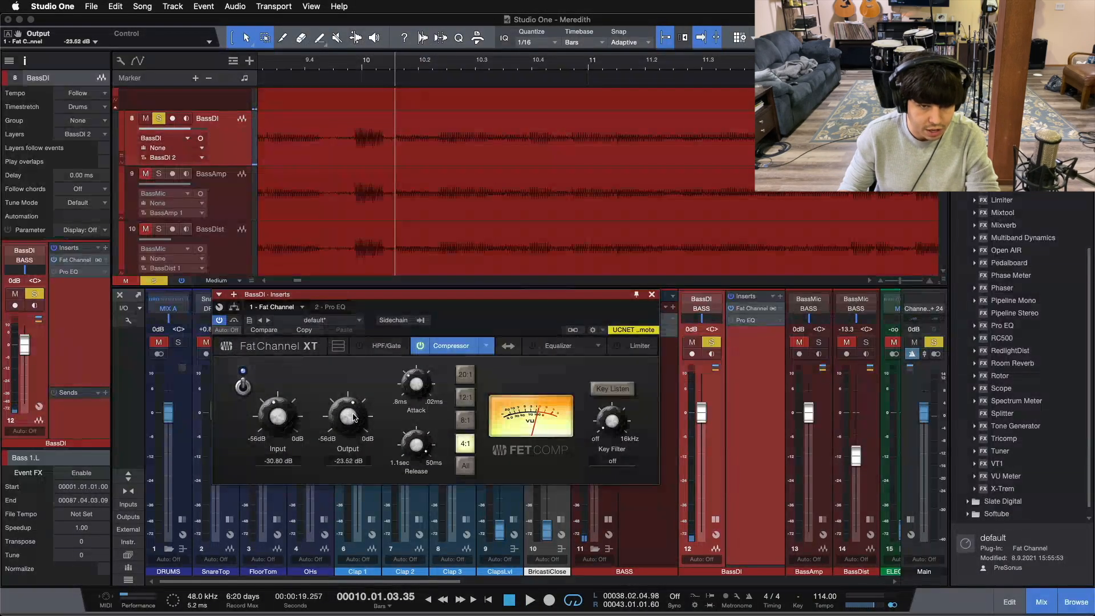
- Raise the BassDI compressor's output to -13.44 dB and replay the phrase from just before bar 10
{"action": "left_click", "coordinate": [333, 66]}
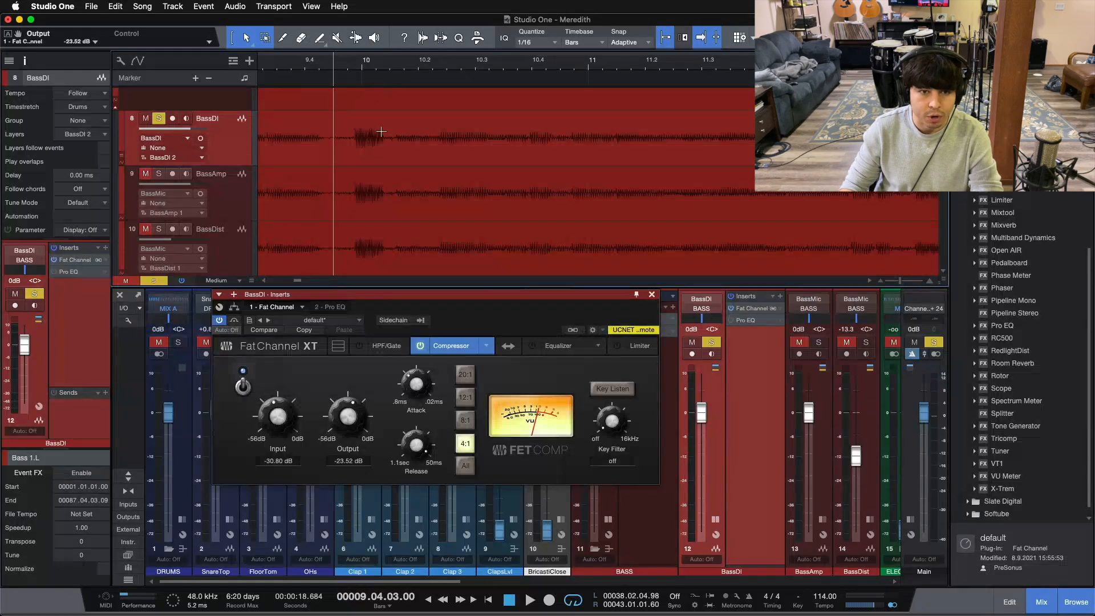
{"action": "scroll", "coordinate": [333, 425], "scroll_direction": "up", "scroll_amount": 3}
{"action": "scroll", "coordinate": [334, 423], "scroll_direction": "up", "scroll_amount": 2}
{"action": "scroll", "coordinate": [334, 423], "scroll_direction": "up", "scroll_amount": 1}
{"action": "key", "text": "space"}
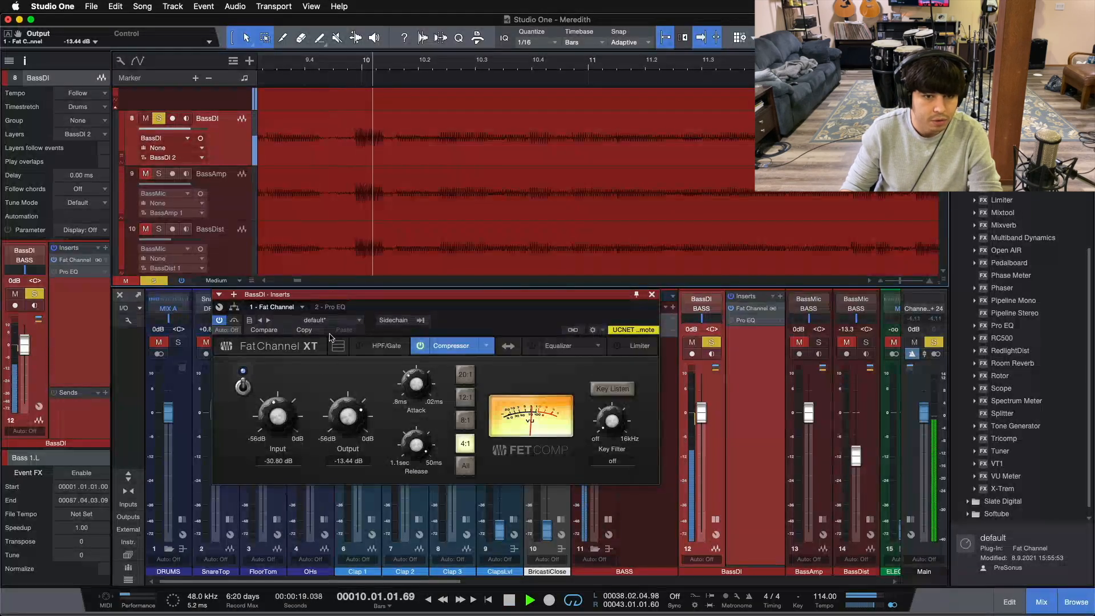
{"action": "key", "text": "space"}
- Compare BassDI with the compressor off and on, set its output to -12.88 dB and close the plug-in window
{"action": "left_click", "coordinate": [242, 388]}
{"action": "key", "text": "space"}
{"action": "left_click", "coordinate": [243, 388]}
{"action": "scroll", "coordinate": [334, 423], "scroll_direction": "up", "scroll_amount": 1}
{"action": "left_click", "coordinate": [243, 388]}
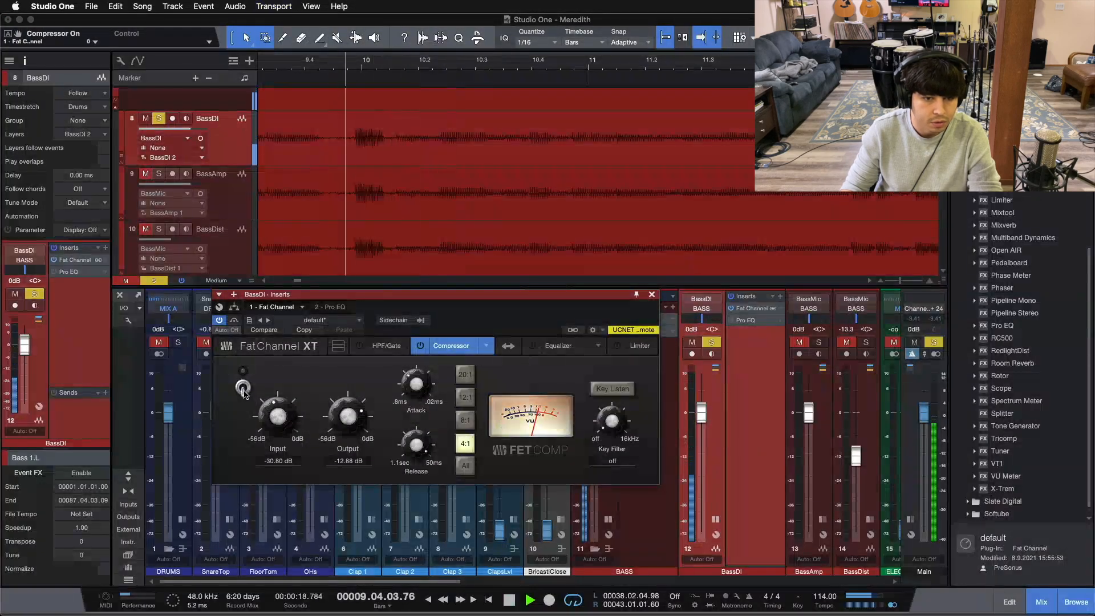
{"action": "left_click", "coordinate": [244, 390]}
{"action": "left_click", "coordinate": [244, 391]}
{"action": "left_click", "coordinate": [243, 390]}
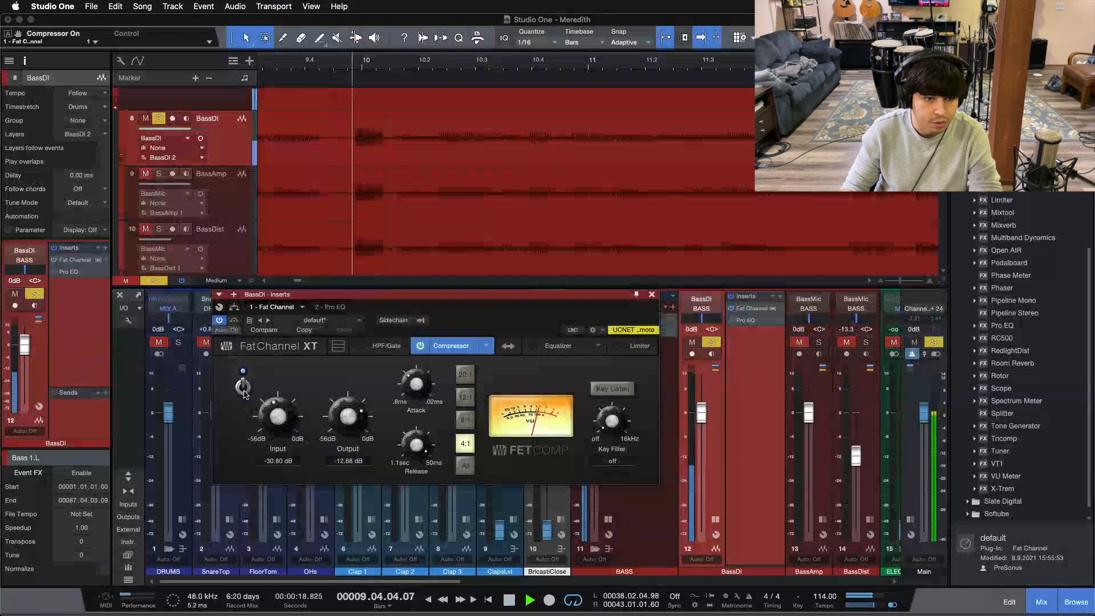
{"action": "left_click", "coordinate": [653, 295]}
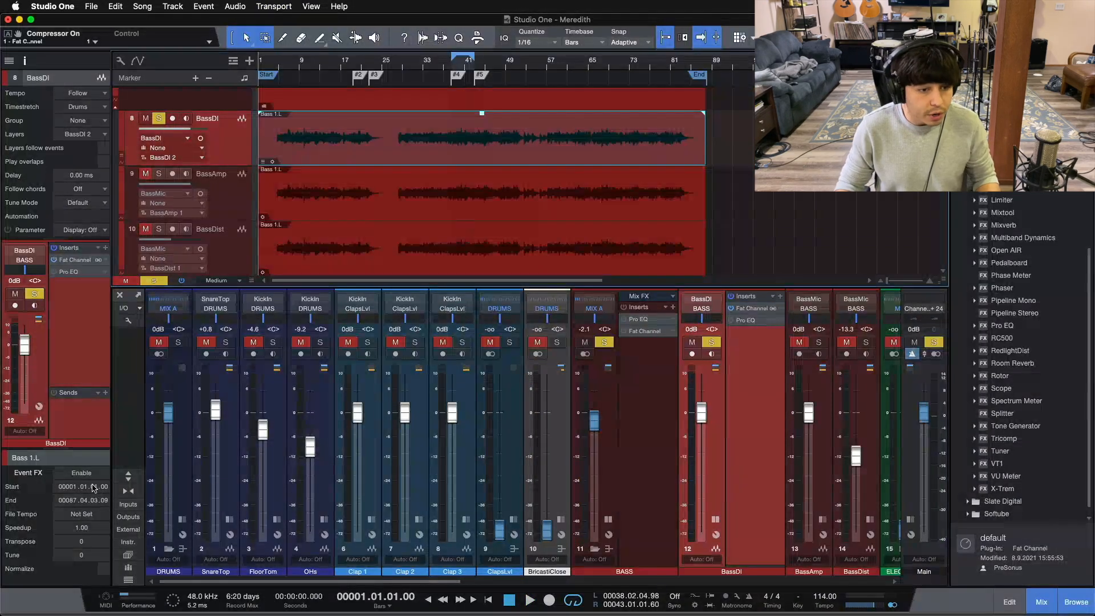
- Copy the BassDI track's Fat Channel into the audio event's Event FX, render it and bounce the event
{"action": "left_click", "coordinate": [63, 445]}
{"action": "left_click", "coordinate": [64, 447]}
{"action": "left_click_drag", "start_coordinate": [63, 448], "coordinate": [74, 379]}
{"action": "left_click", "coordinate": [84, 406]}
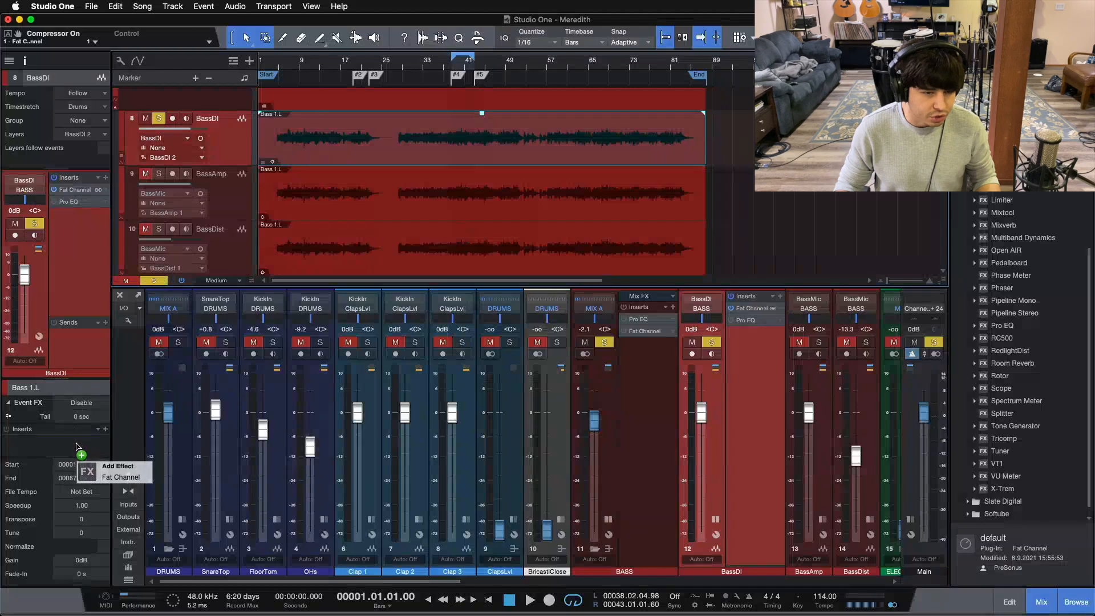
{"action": "left_click_drag", "start_coordinate": [77, 446], "coordinate": [77, 446]}
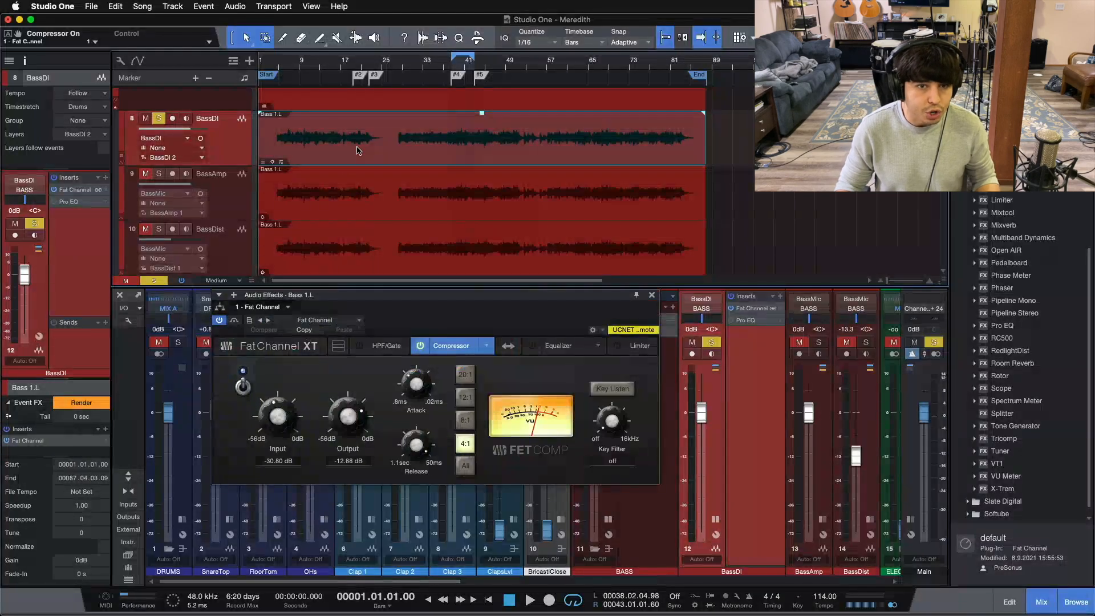
{"action": "left_click", "coordinate": [88, 404]}
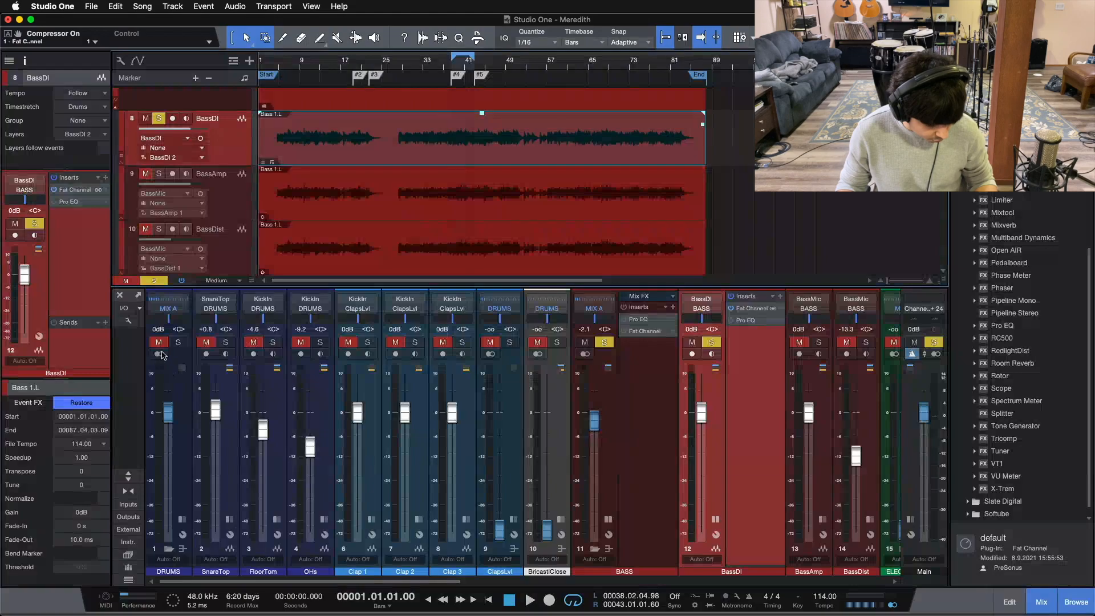
{"action": "key", "text": "super+b"}
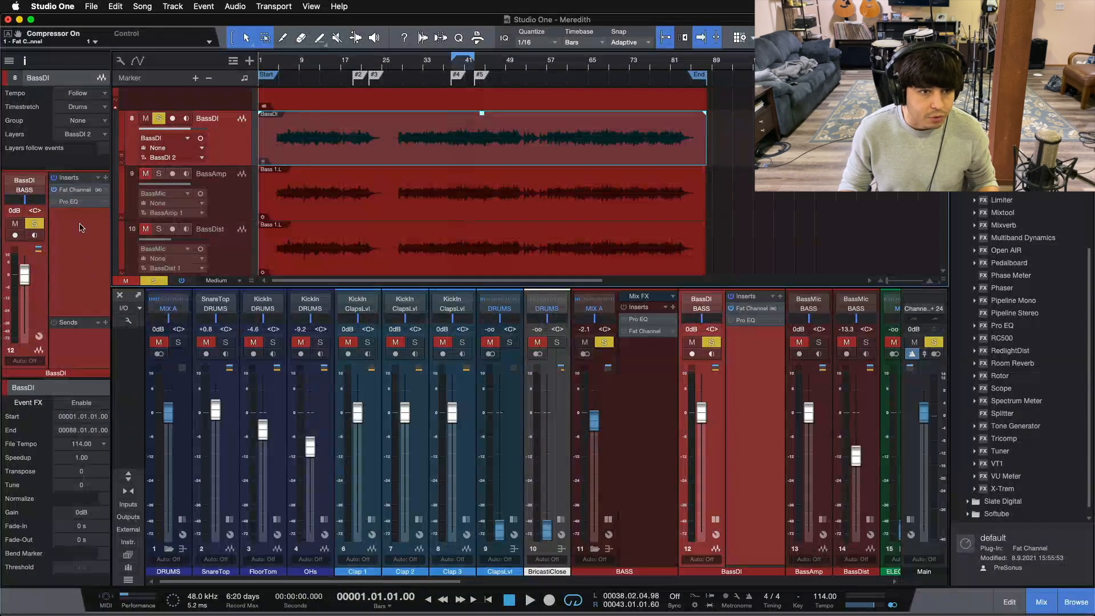
- Remove Fat Channel from the BassDI track's inserts and hide the console
{"action": "right_click", "coordinate": [73, 194]}
{"action": "left_click", "coordinate": [74, 297]}
{"action": "key", "text": "F3"}
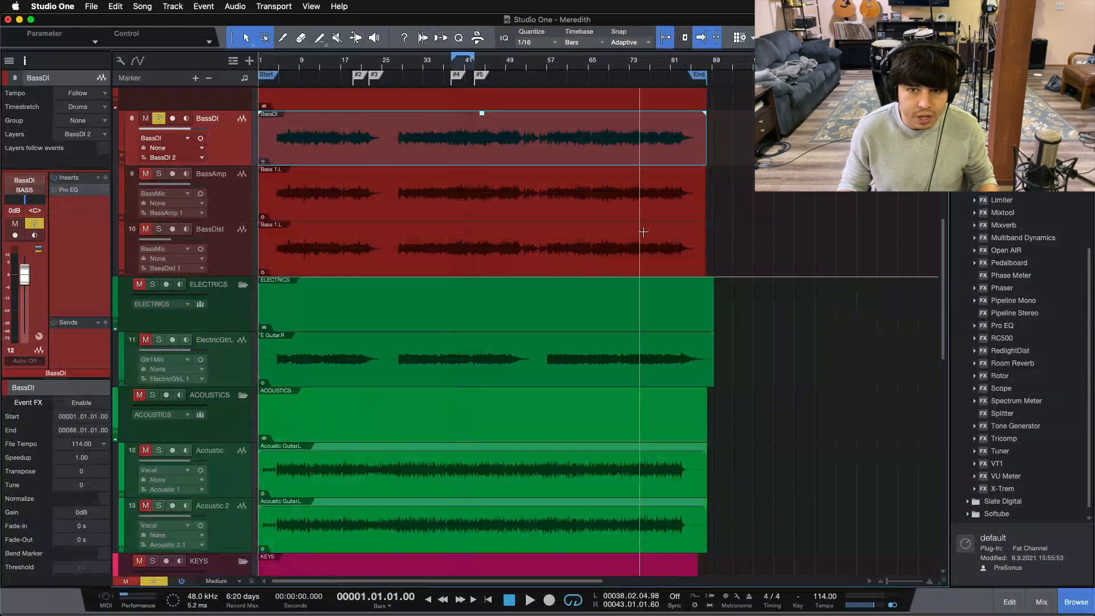
- Replace the audio events on BassAmp and BassDist with copies of the bounced BassDI event
{"action": "left_click", "coordinate": [574, 194]}
{"action": "key", "text": "Delete"}
{"action": "mouse_move", "coordinate": [313, 164]}
{"action": "left_mouse_down"}
{"action": "mouse_move", "coordinate": [325, 249]}
{"action": "mouse_move", "coordinate": [300, 245]}
{"action": "left_mouse_up"}
- Place the playhead just before marker #4 and reactivate the inserts on the BassDI track
{"action": "left_click_drag", "start_coordinate": [463, 78], "coordinate": [458, 117]}
{"action": "left_click", "coordinate": [293, 64]}
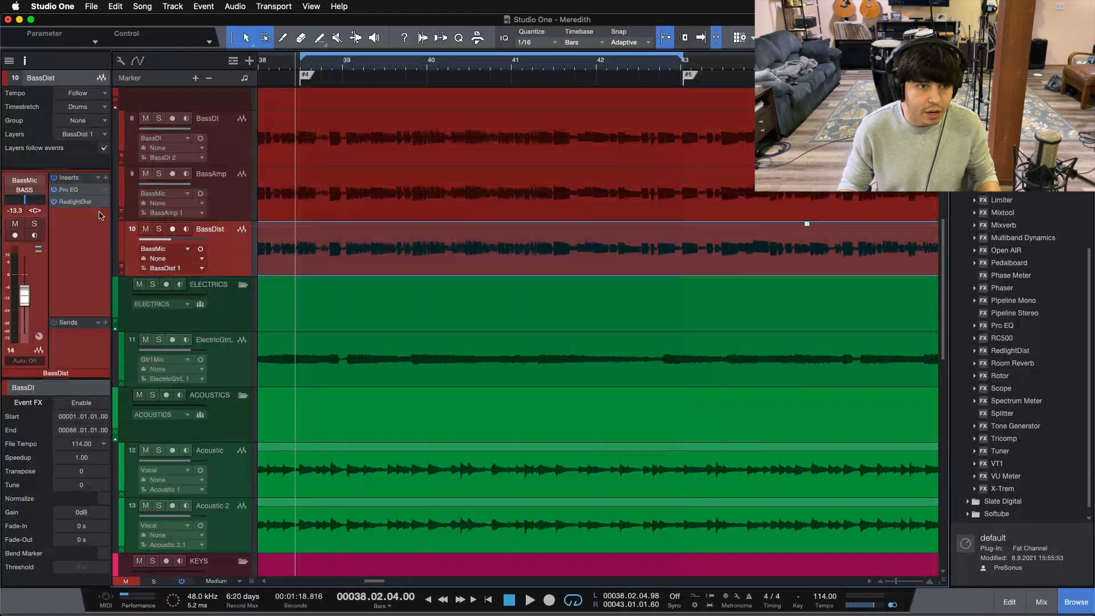
{"action": "left_click", "coordinate": [223, 141]}
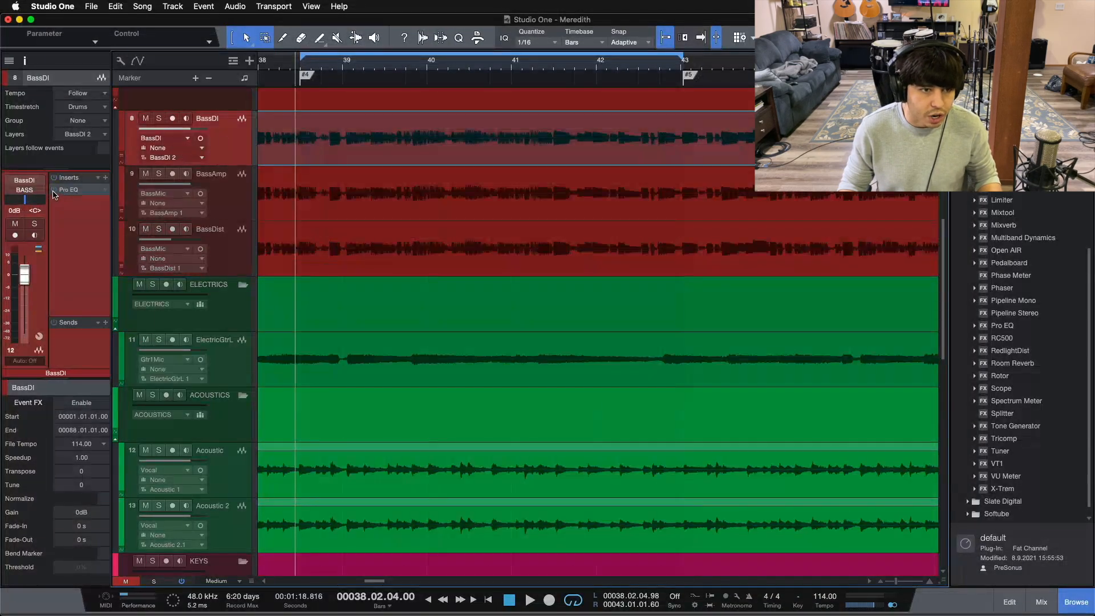
- Show the console, expand the BASS bus instead of BassDI, reactivate the bus inserts and open its Fat Channel
{"action": "key", "text": "F3"}
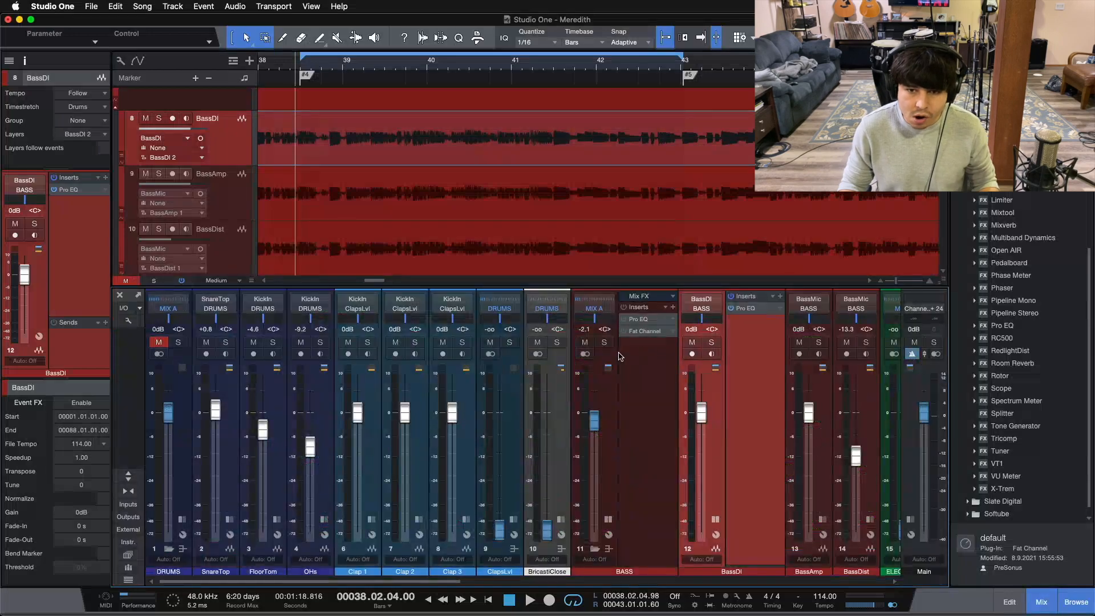
{"action": "scroll", "coordinate": [593, 536], "scroll_direction": "right", "scroll_amount": 3}
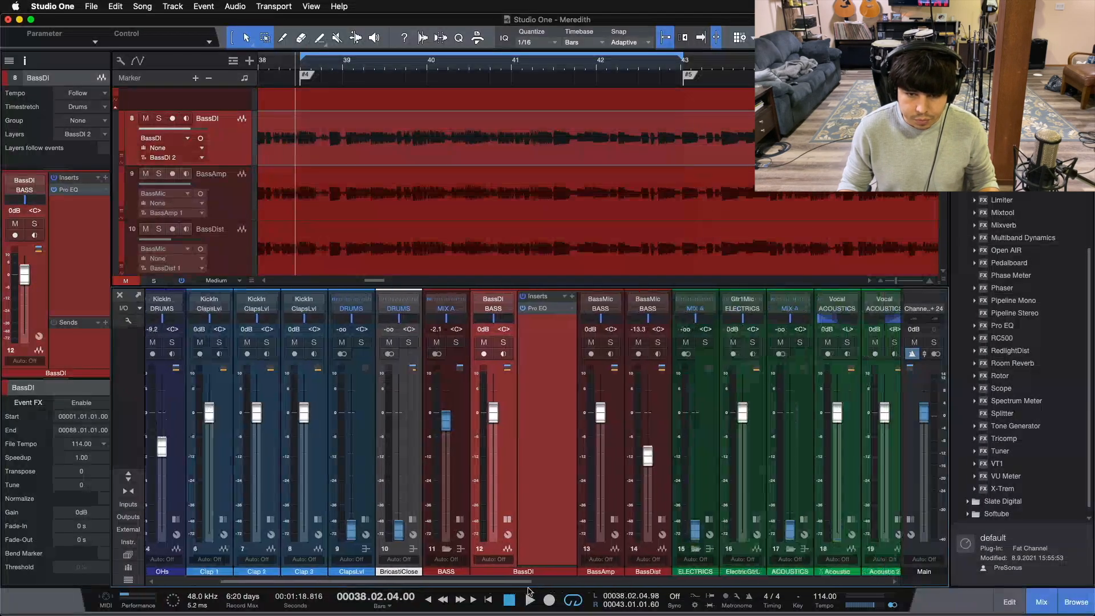
{"action": "left_click", "coordinate": [498, 519]}
{"action": "left_click", "coordinate": [450, 520]}
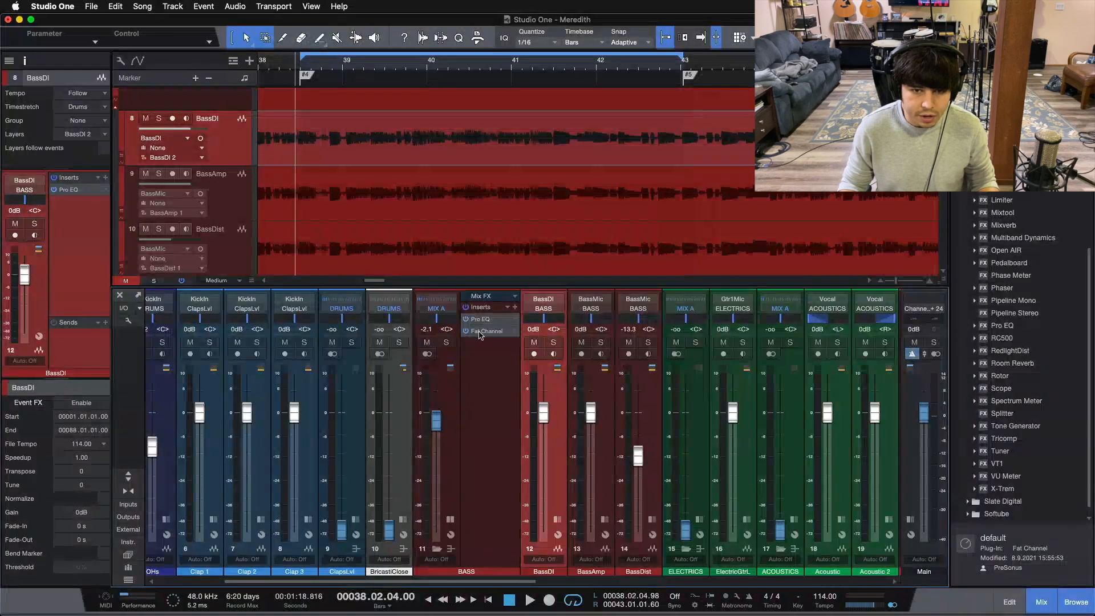
{"action": "left_click", "coordinate": [479, 332]}
- Play the full mix from just before marker #4 with the BASS bus compressor in view, and locate the section around bar 10
{"action": "left_click", "coordinate": [279, 65]}
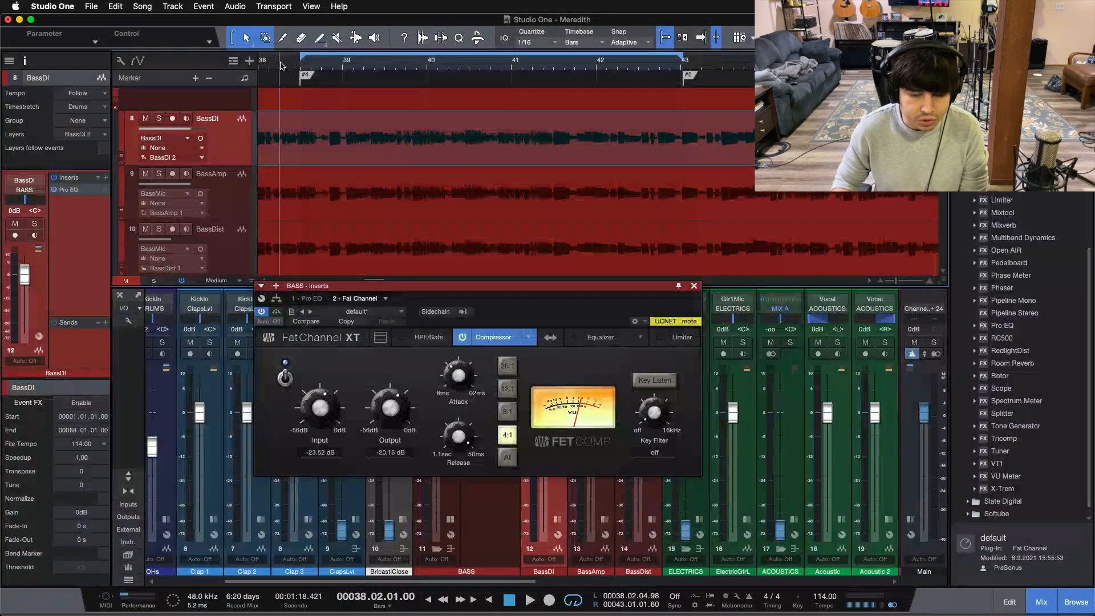
{"action": "left_click_drag", "start_coordinate": [527, 322], "coordinate": [545, 336]}
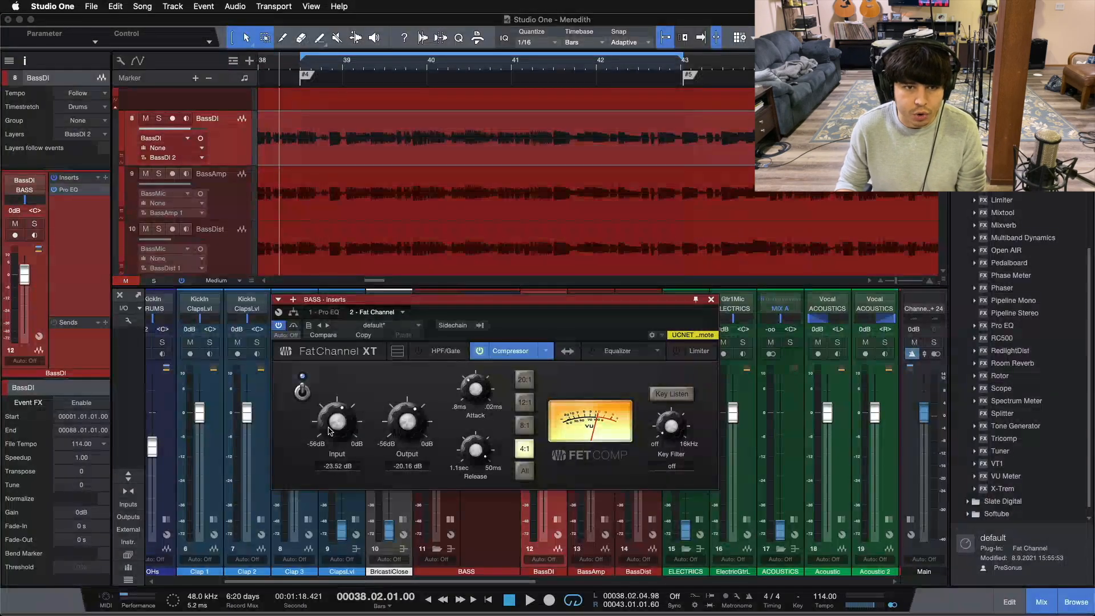
{"action": "key", "text": "space"}
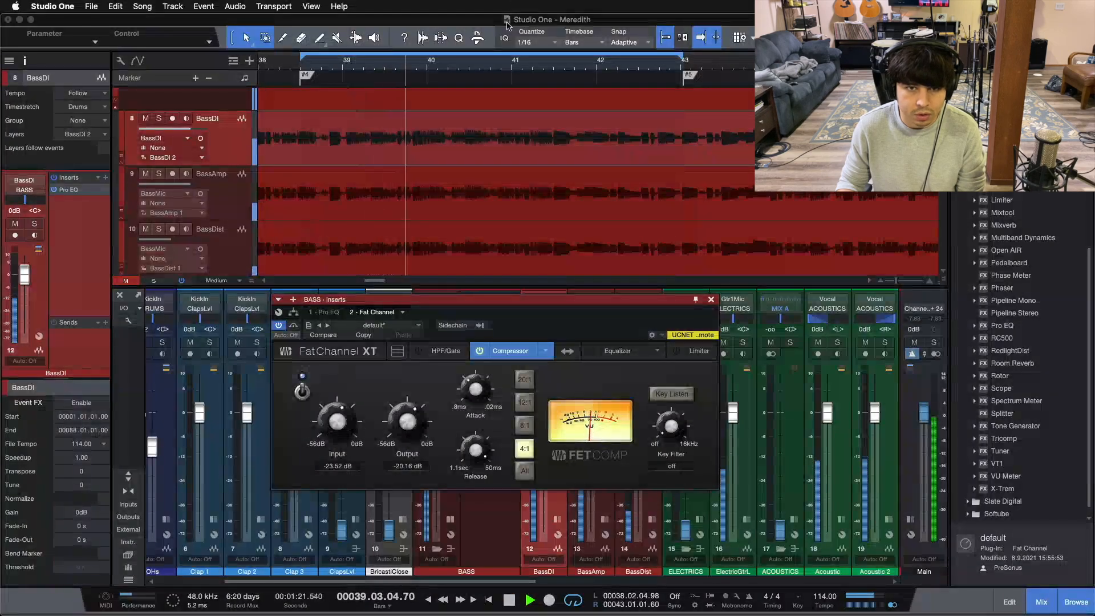
{"action": "left_click_drag", "start_coordinate": [467, 66], "coordinate": [576, 34]}
{"action": "left_click_drag", "start_coordinate": [314, 64], "coordinate": [400, 36]}
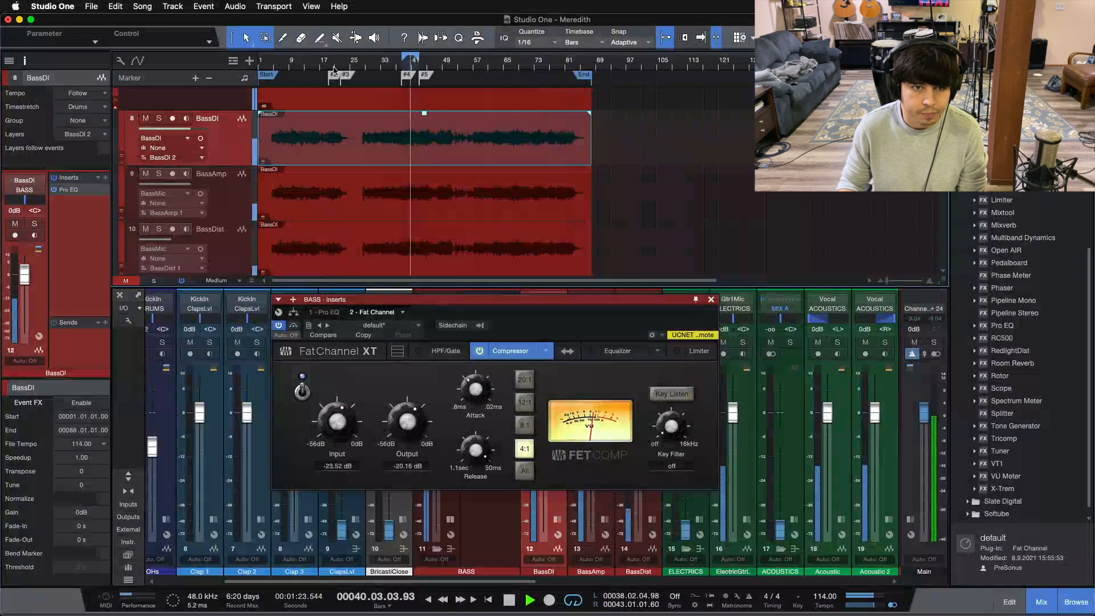
{"action": "left_click_drag", "start_coordinate": [290, 66], "coordinate": [376, 124]}
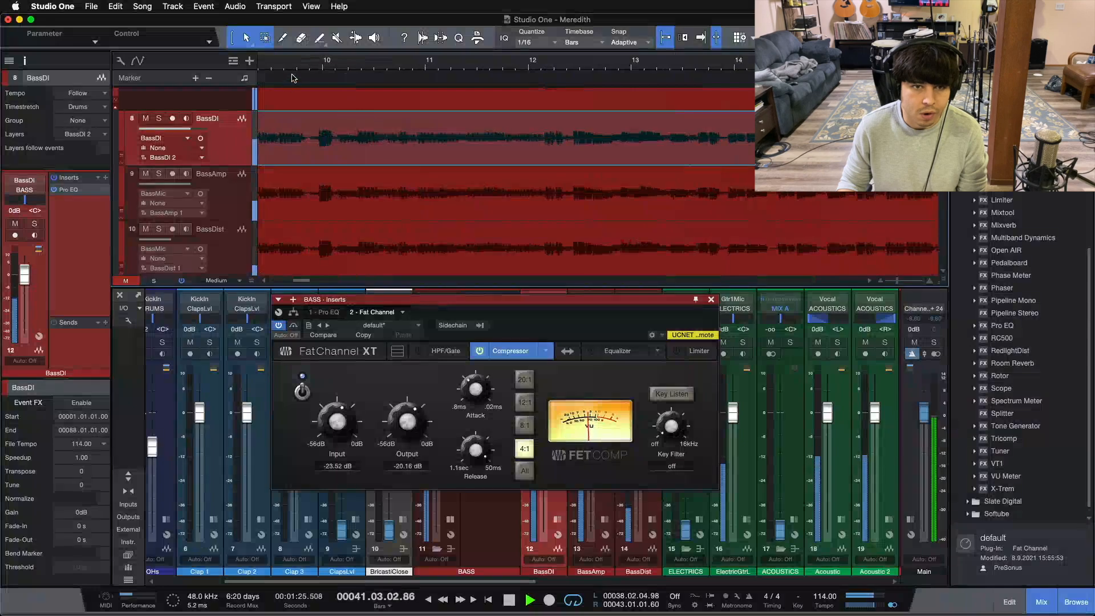
- Set the BASS bus compressor's input to -24.08 dB and output to -19.60 dB, check it around marker #4 and close Fat Channel
{"action": "scroll", "coordinate": [324, 415], "scroll_direction": "down", "scroll_amount": 1}
{"action": "scroll", "coordinate": [410, 417], "scroll_direction": "up", "scroll_amount": 1}
{"action": "key", "text": "space"}
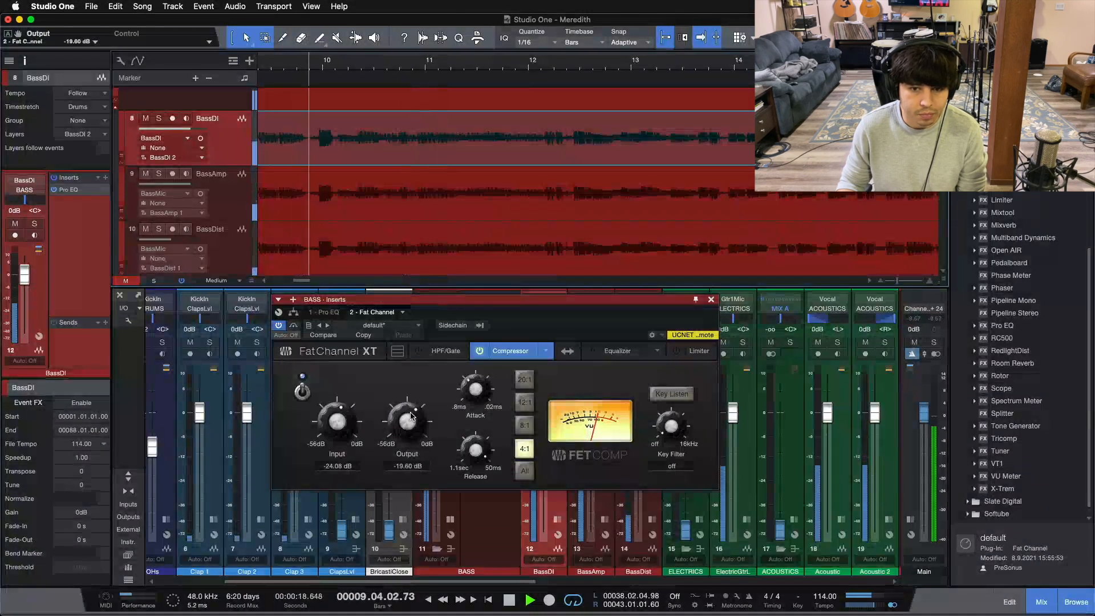
{"action": "key", "text": "KP_1"}
{"action": "left_click_drag", "start_coordinate": [521, 66], "coordinate": [555, 49]}
{"action": "left_click", "coordinate": [711, 300]}
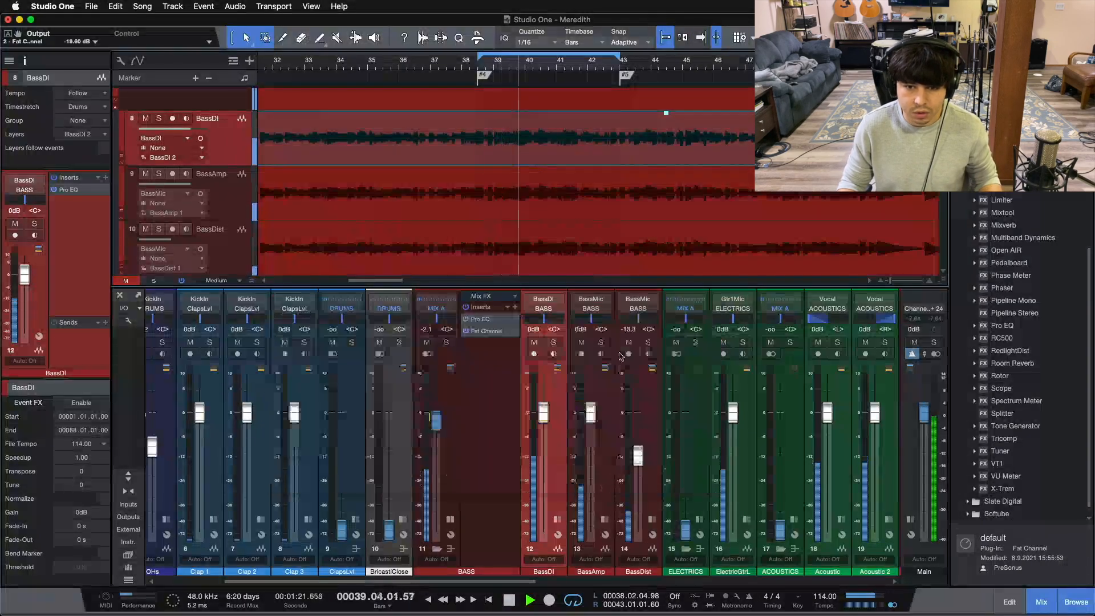
- Open the BASS bus Pro EQ and boost the mid band by 2.40 dB at 708 Hz with a Q of 1.30
{"action": "left_click", "coordinate": [482, 319]}
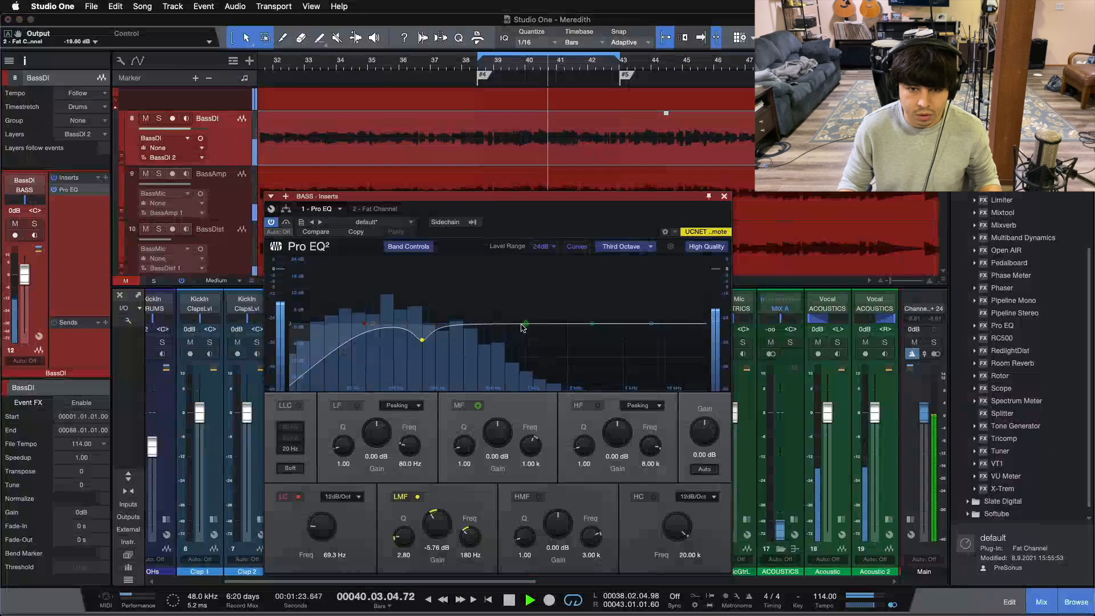
{"action": "left_click_drag", "start_coordinate": [414, 288], "coordinate": [505, 311]}
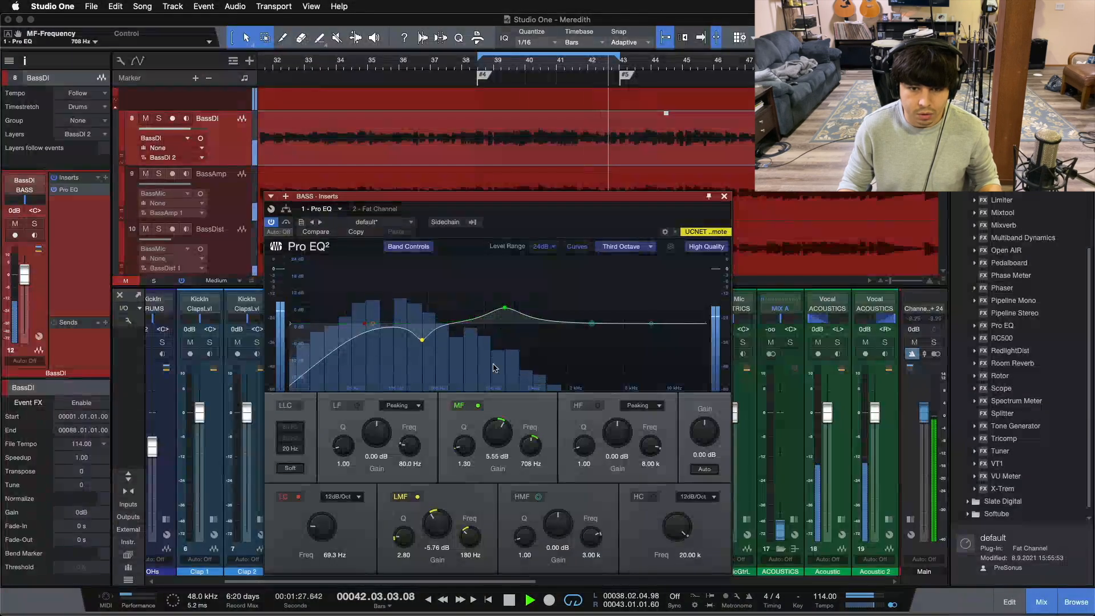
{"action": "double_click", "coordinate": [500, 434]}
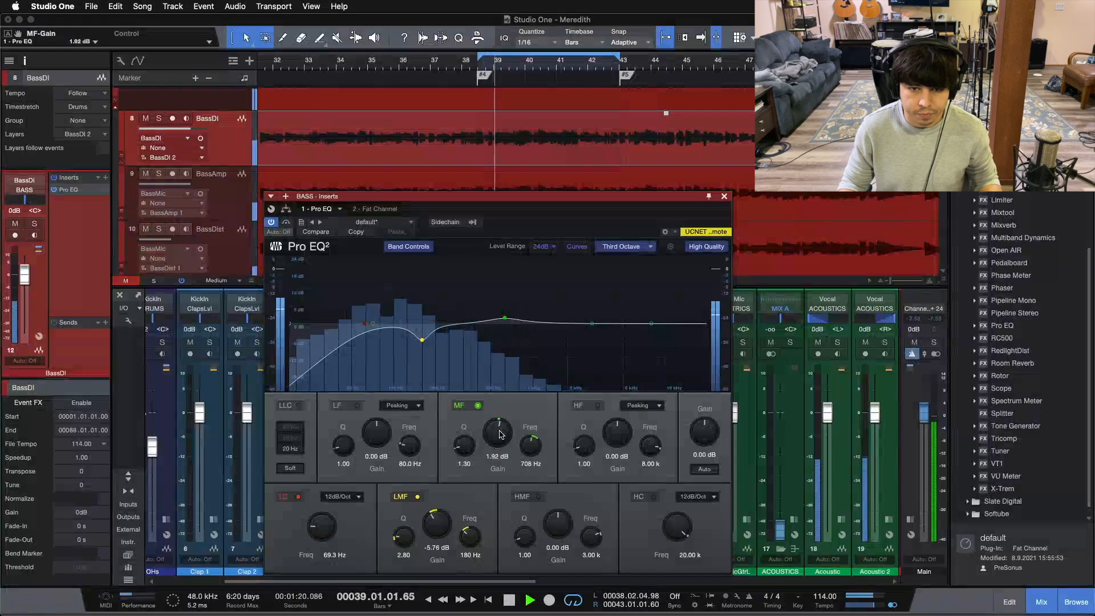
{"action": "scroll", "coordinate": [499, 434], "scroll_direction": "down", "scroll_amount": 2}
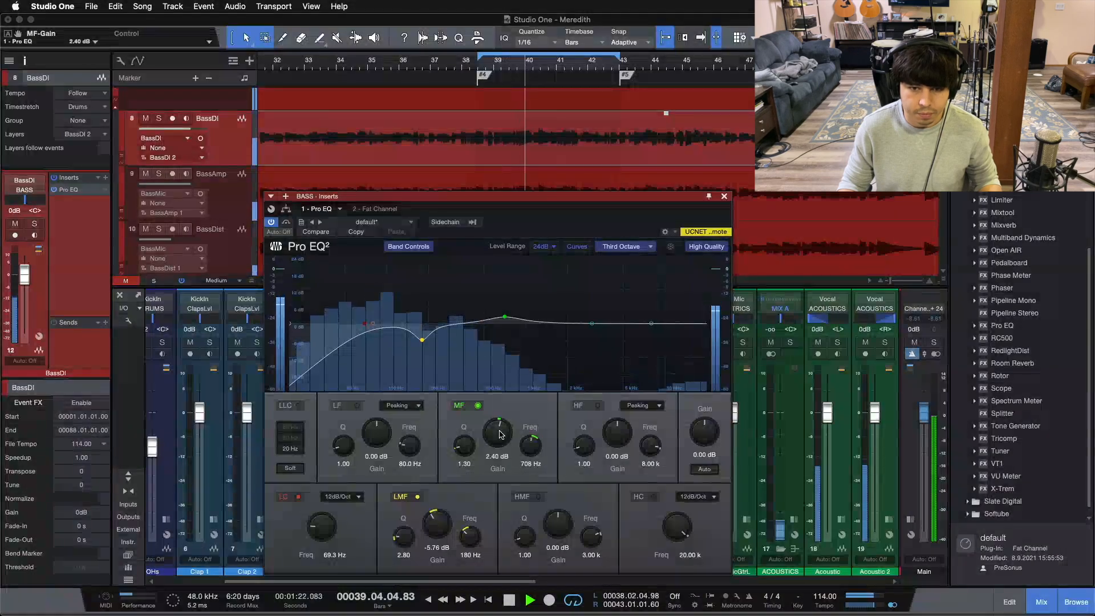
- Boost the BASS bus high-mid band by 5.76 dB at 4.02 kHz, stop playback and close the Pro EQ
{"action": "left_click_drag", "start_coordinate": [592, 323], "coordinate": [610, 293]}
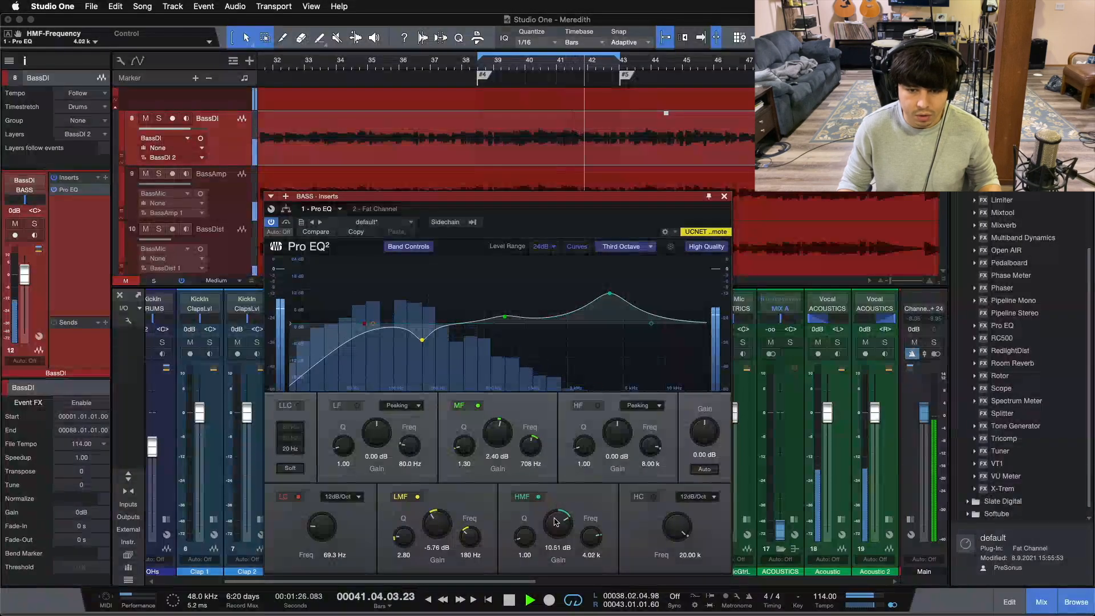
{"action": "scroll", "coordinate": [556, 522], "scroll_direction": "down", "scroll_amount": 10}
{"action": "scroll", "coordinate": [556, 520], "scroll_direction": "up", "scroll_amount": 8}
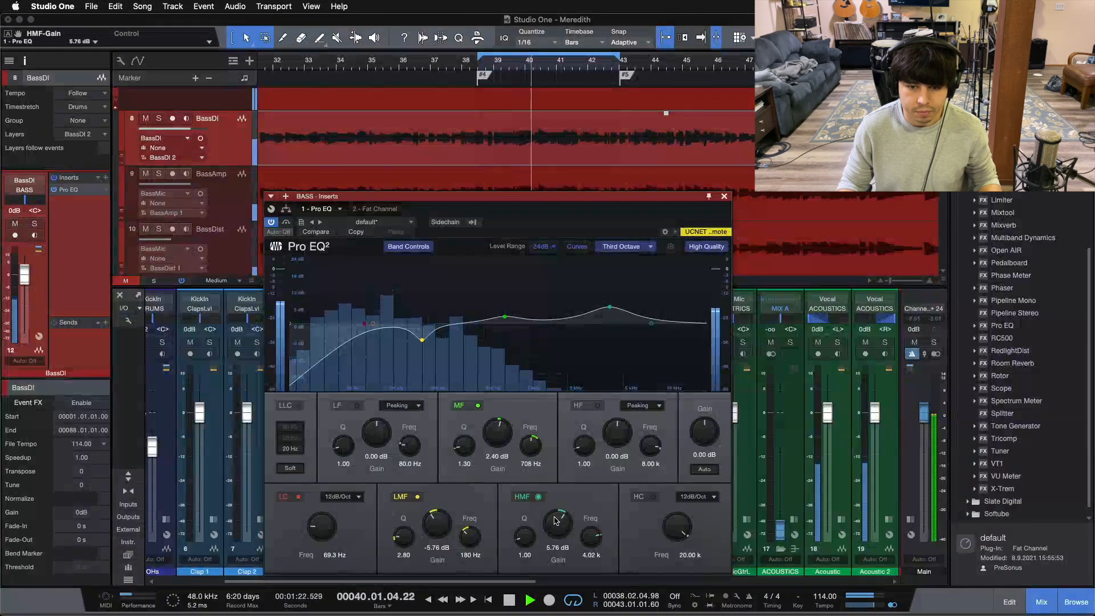
{"action": "key", "text": "space"}
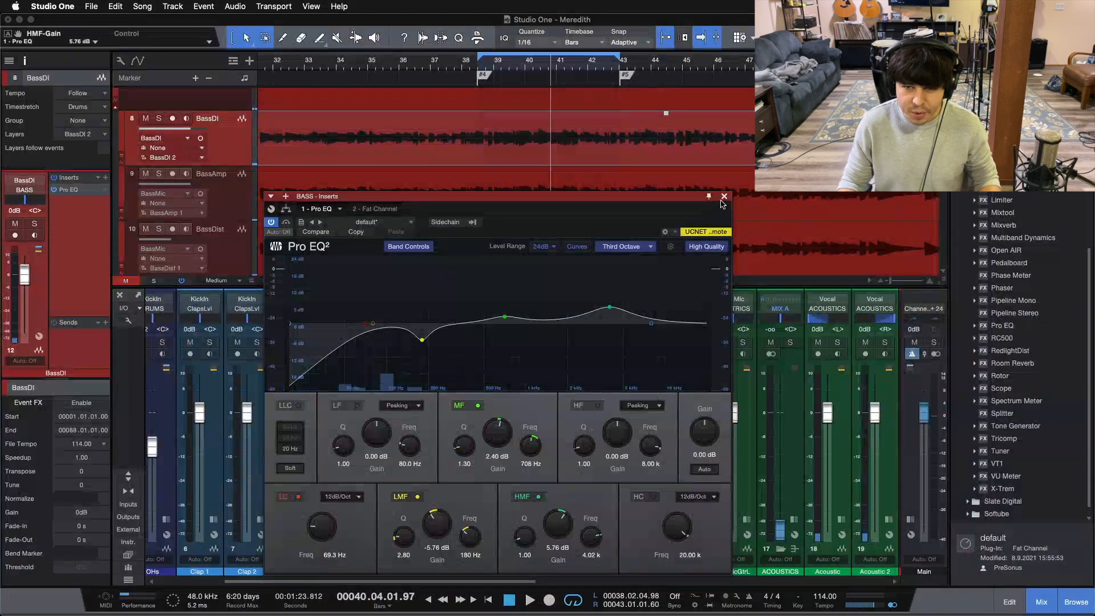
{"action": "left_click", "coordinate": [723, 196]}
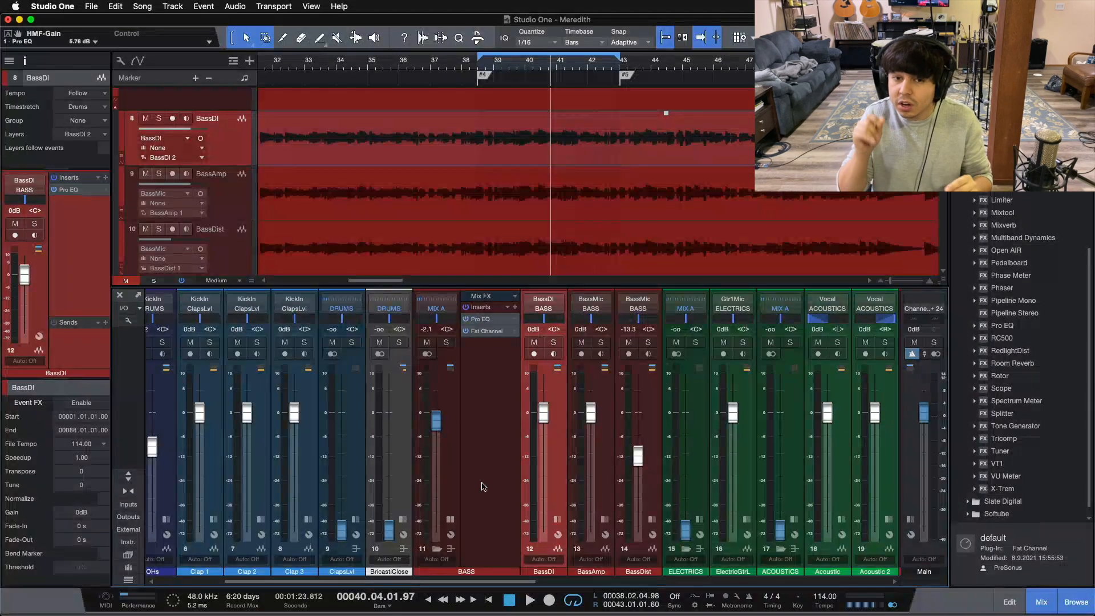
- Select the BASS bus, hide the inspector and add a second Pro EQ after Fat Channel during playback
{"action": "left_click", "coordinate": [485, 491]}
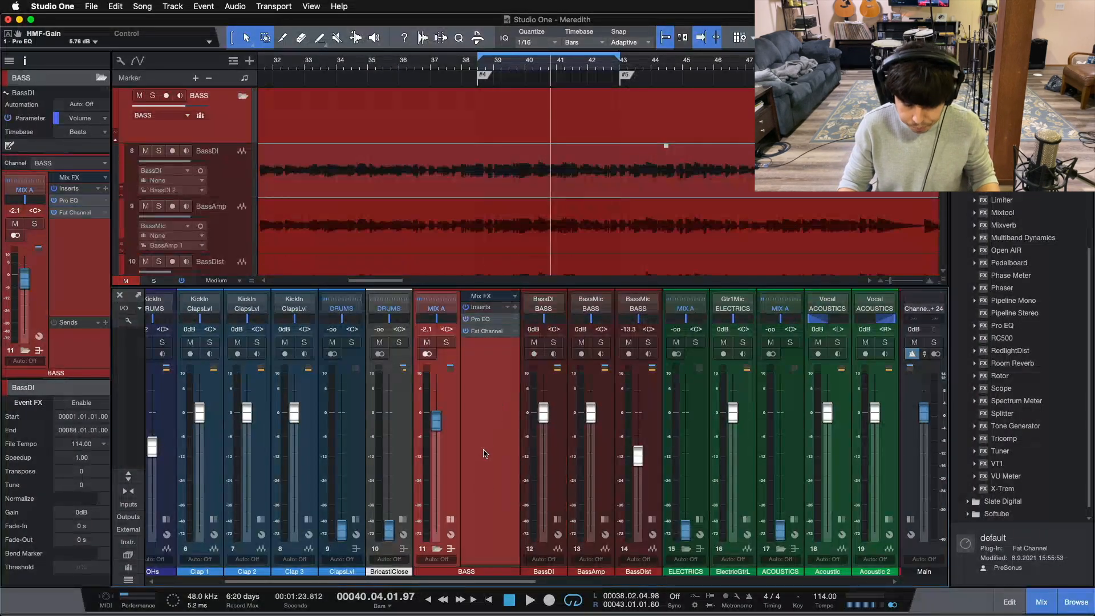
{"action": "key", "text": "space"}
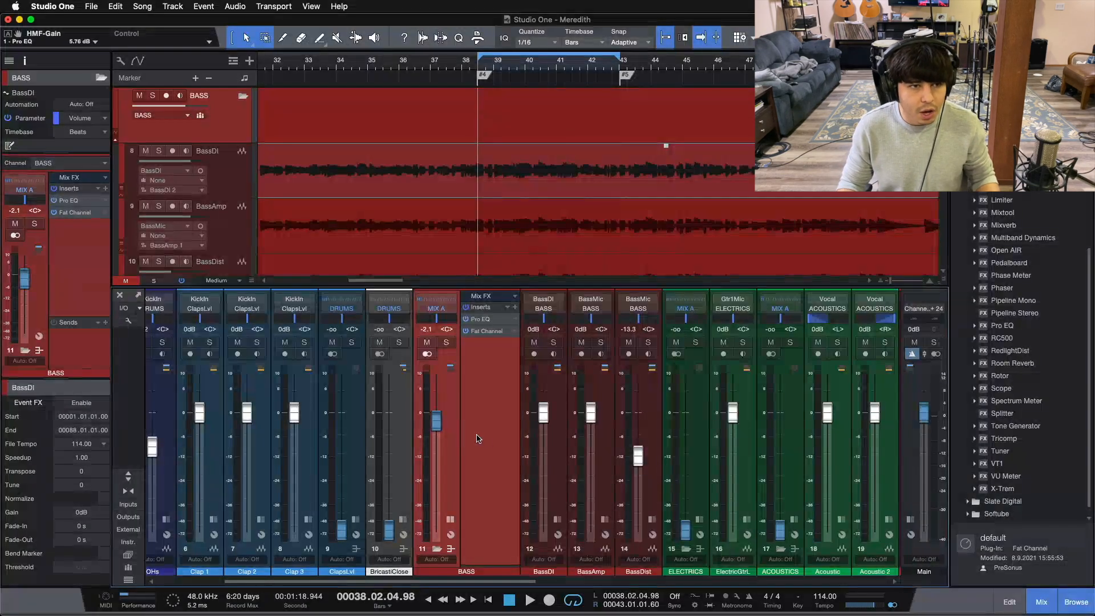
{"action": "left_click", "coordinate": [25, 60]}
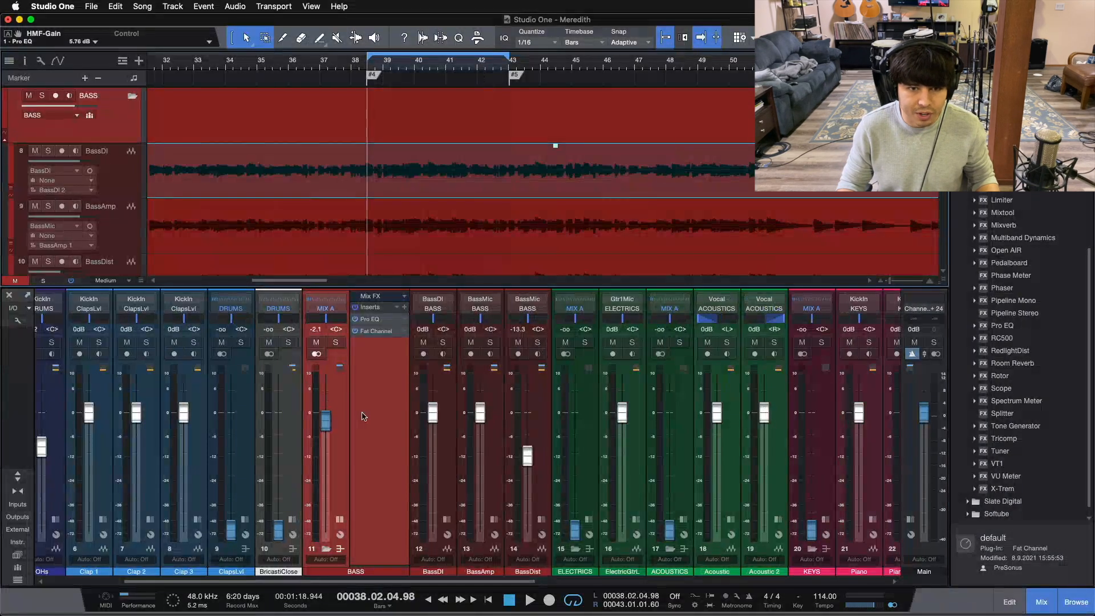
{"action": "key", "text": "space"}
{"action": "left_click_drag", "start_coordinate": [1031, 323], "coordinate": [370, 372]}
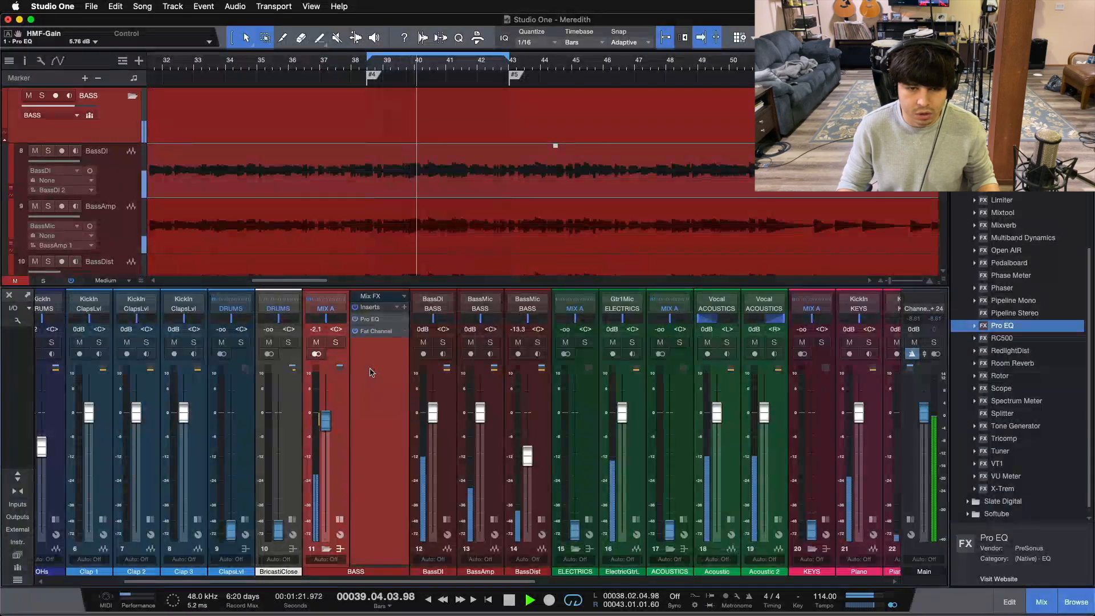
- Try a low-band boost of 5.28 dB at 80.1 Hz in the second BASS bus Pro EQ
{"action": "left_click_drag", "start_coordinate": [356, 324], "coordinate": [366, 296]}
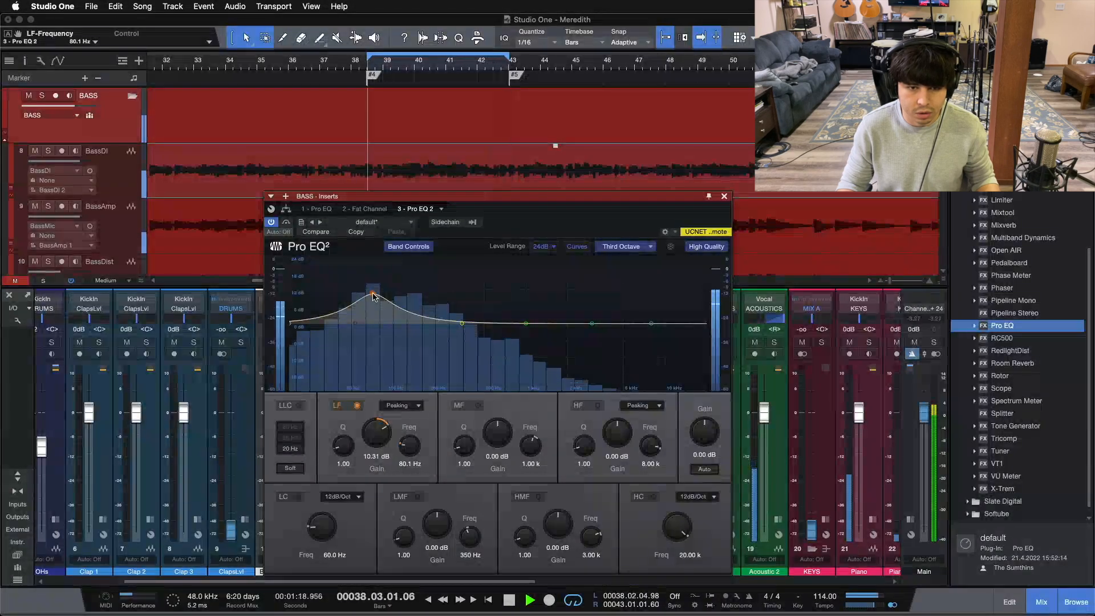
{"action": "left_click_drag", "start_coordinate": [373, 296], "coordinate": [373, 296]}
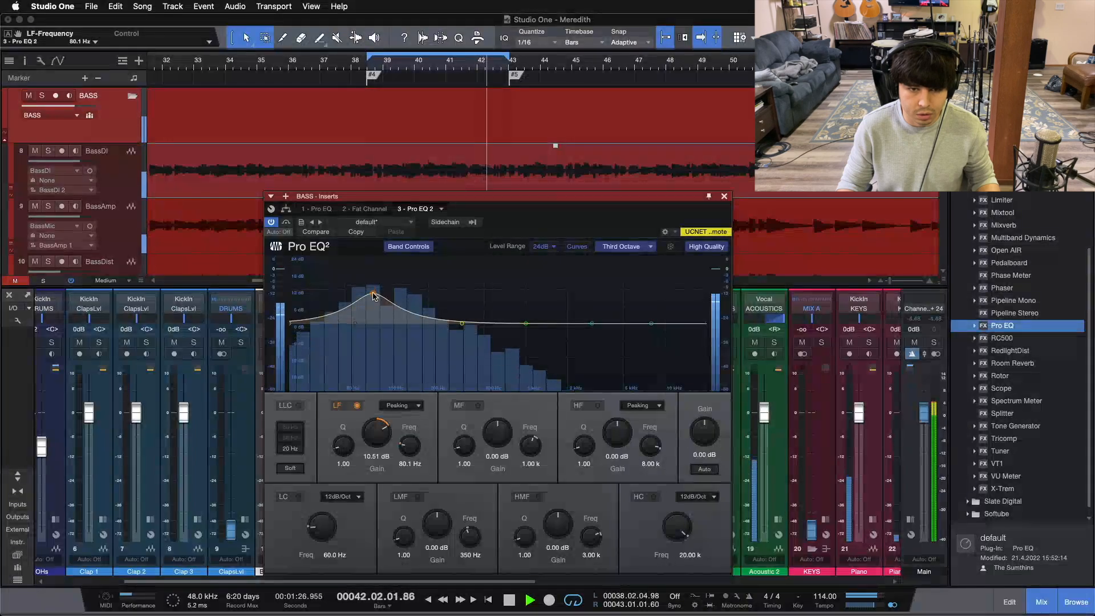
{"action": "double_click", "coordinate": [377, 438]}
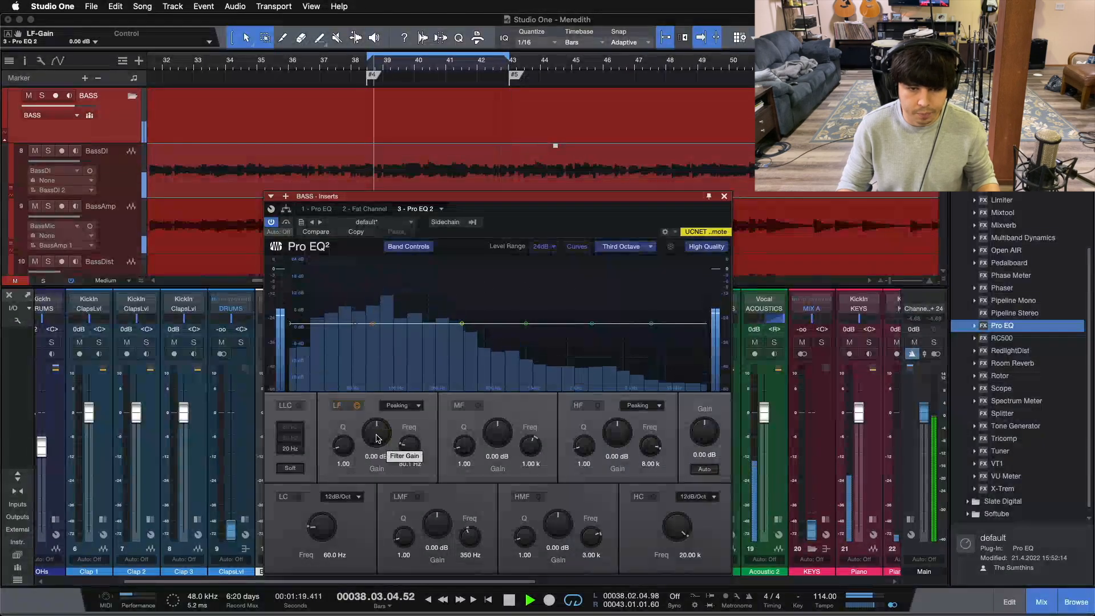
{"action": "scroll", "coordinate": [376, 438], "scroll_direction": "up", "scroll_amount": 3}
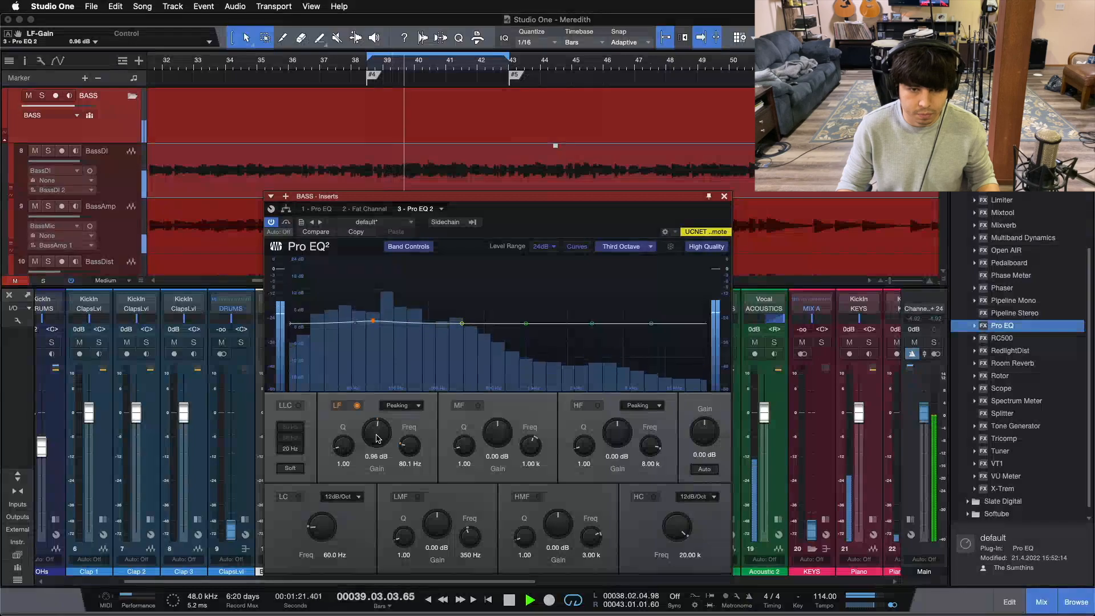
{"action": "scroll", "coordinate": [376, 438], "scroll_direction": "up", "scroll_amount": 4}
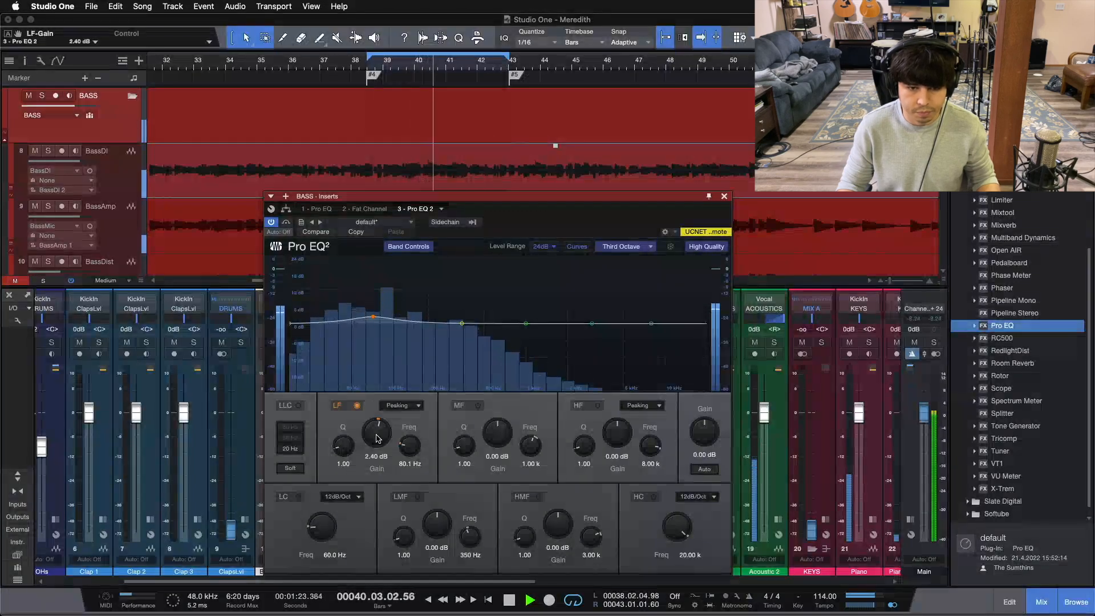
{"action": "scroll", "coordinate": [377, 438], "scroll_direction": "up", "scroll_amount": 2}
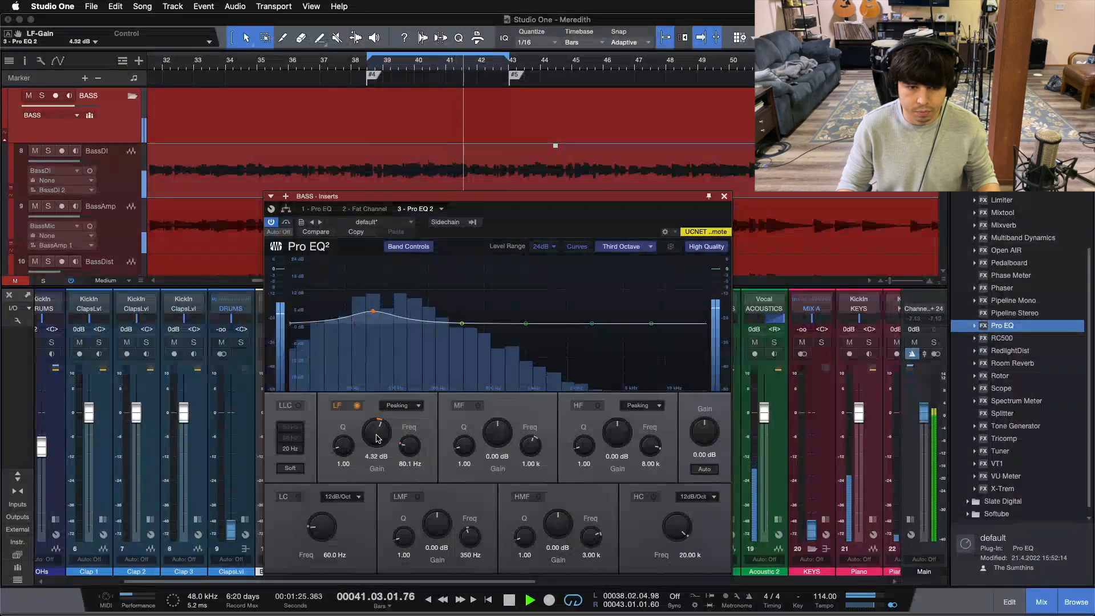
{"action": "scroll", "coordinate": [376, 438], "scroll_direction": "up", "scroll_amount": 1}
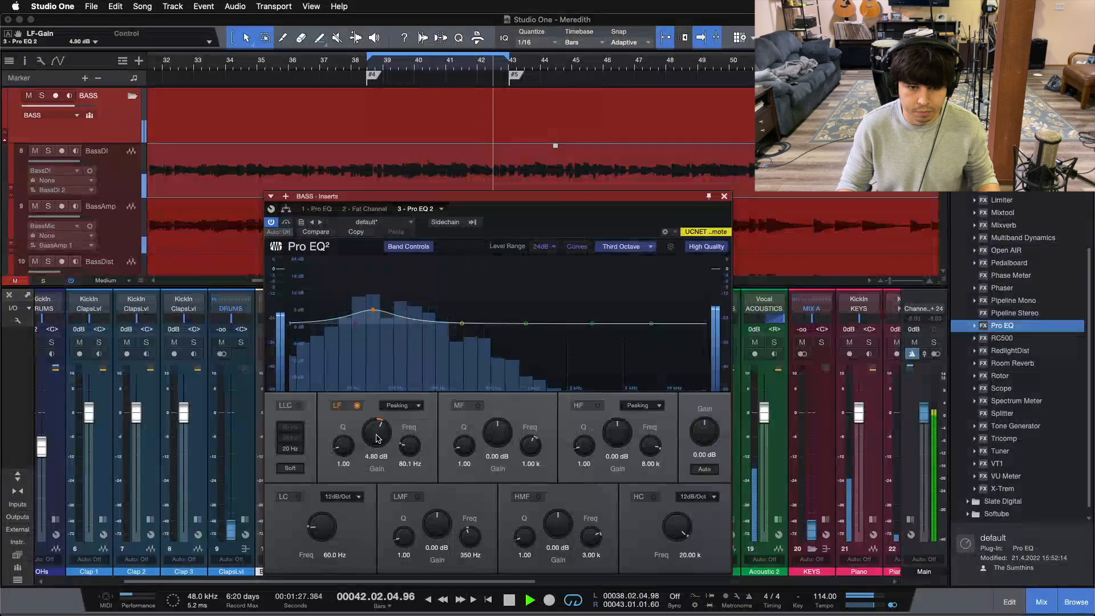
{"action": "scroll", "coordinate": [377, 438], "scroll_direction": "up", "scroll_amount": 1}
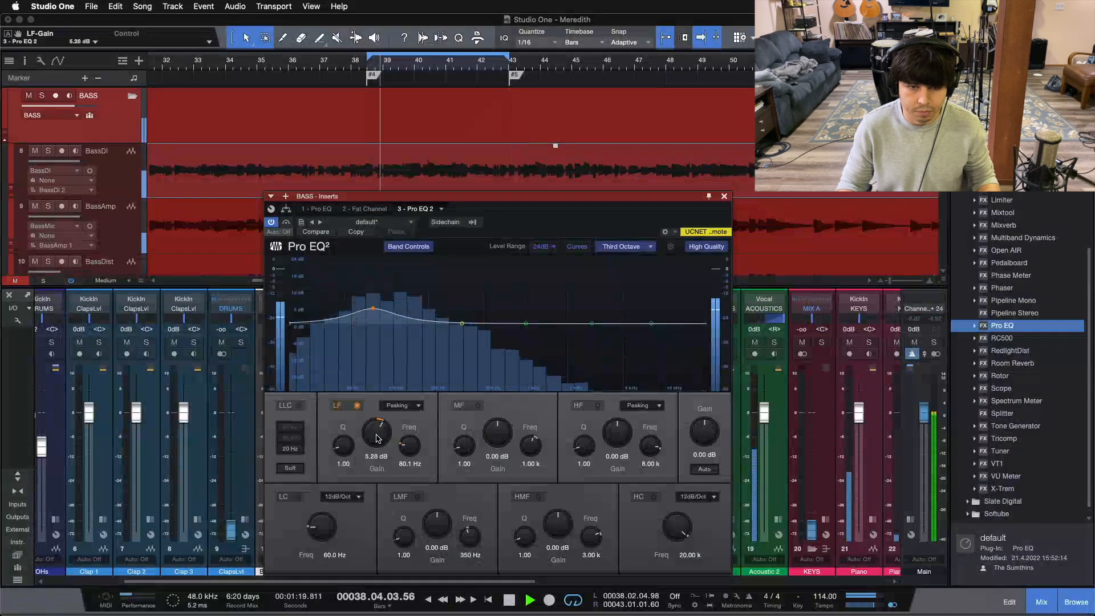
- Set the low band of the second BASS bus Pro EQ to 70.8 Hz with a 6.72 dB boost
{"action": "left_click_drag", "start_coordinate": [373, 308], "coordinate": [366, 299]}
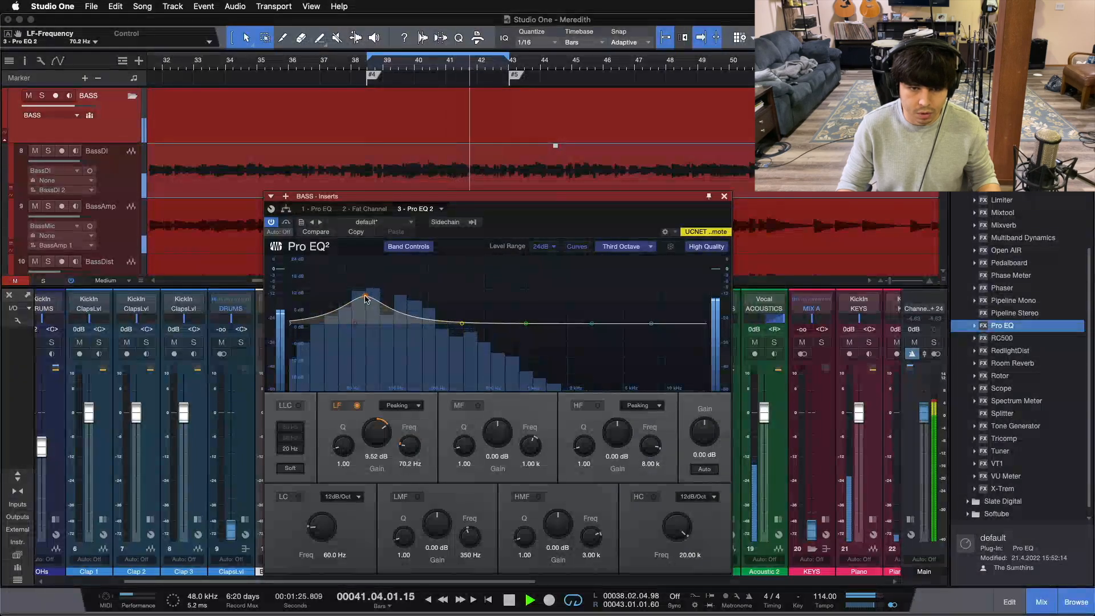
{"action": "left_click_drag", "start_coordinate": [365, 299], "coordinate": [366, 299]}
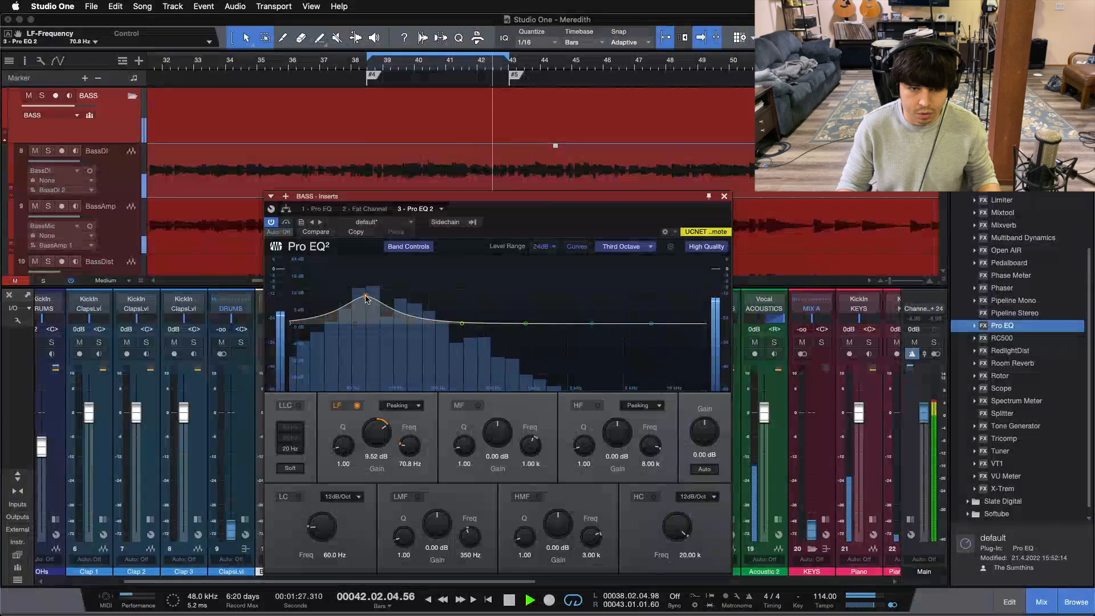
{"action": "left_click", "coordinate": [375, 446], "text": "super"}
{"action": "left_click_drag", "start_coordinate": [376, 446], "coordinate": [376, 442]}
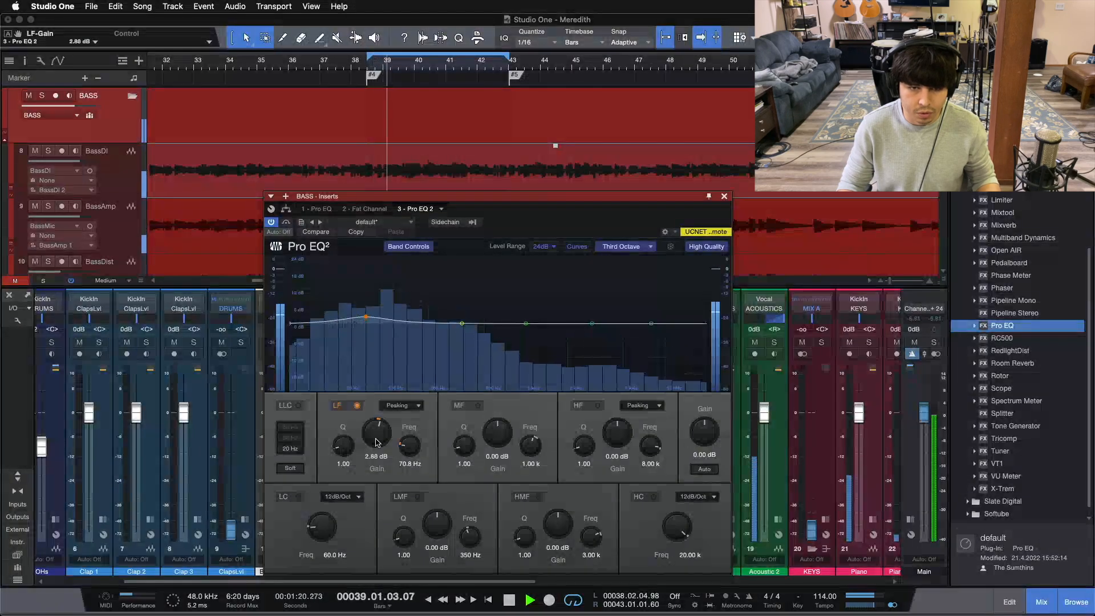
{"action": "scroll", "coordinate": [376, 442], "scroll_direction": "up", "scroll_amount": 4}
{"action": "scroll", "coordinate": [376, 442], "scroll_direction": "up", "scroll_amount": 2}
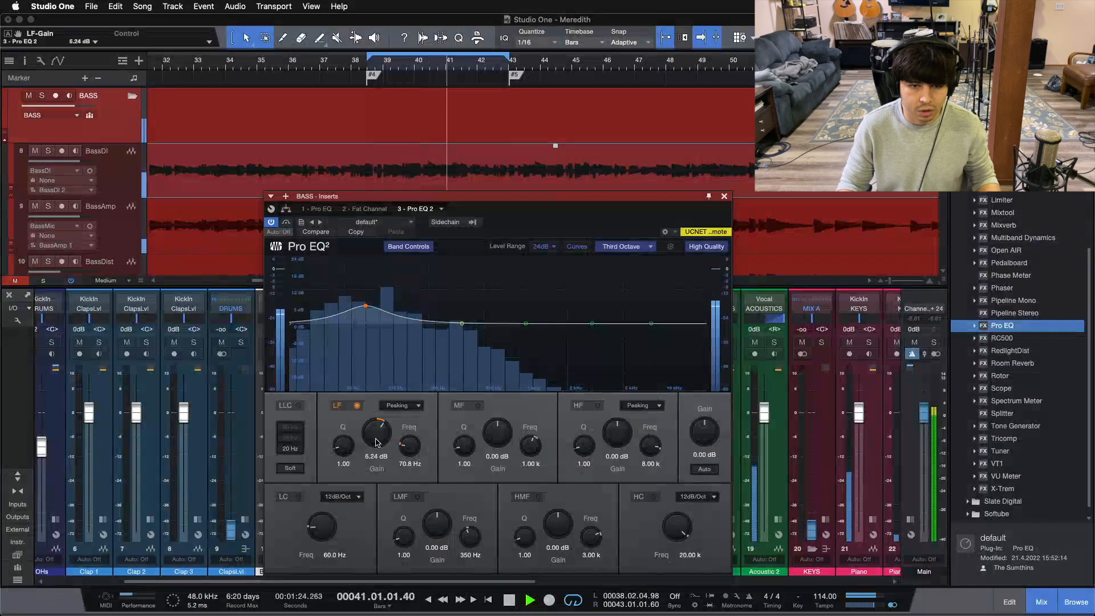
{"action": "scroll", "coordinate": [376, 442], "scroll_direction": "down", "scroll_amount": 1}
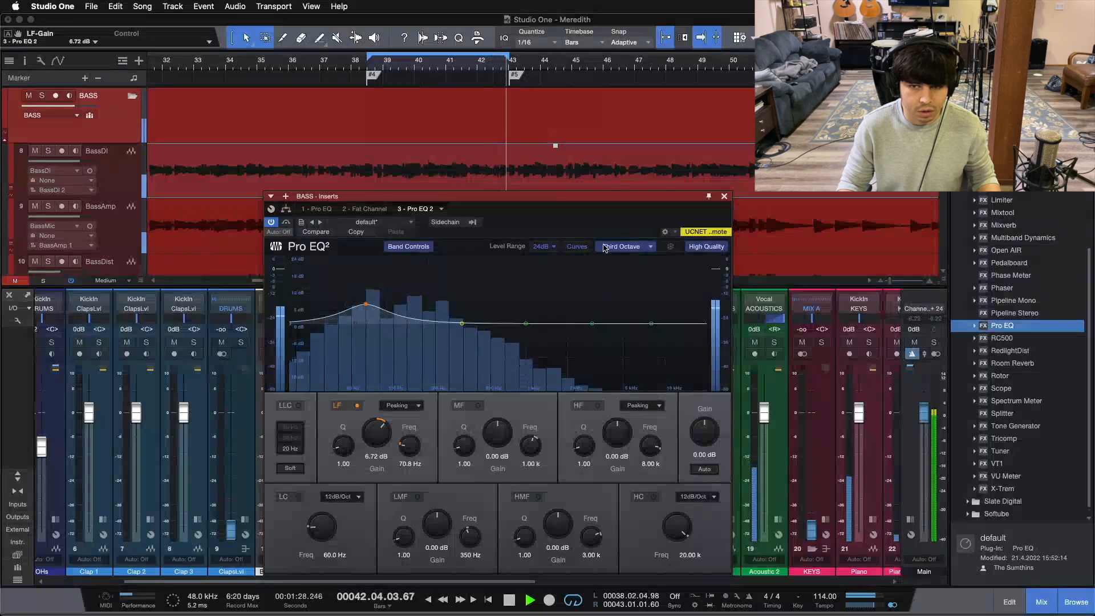
- Close the second Pro EQ and compare the mix with BassDist muted and the BASS bus inserts bypassed, restoring both
{"action": "left_click", "coordinate": [725, 197]}
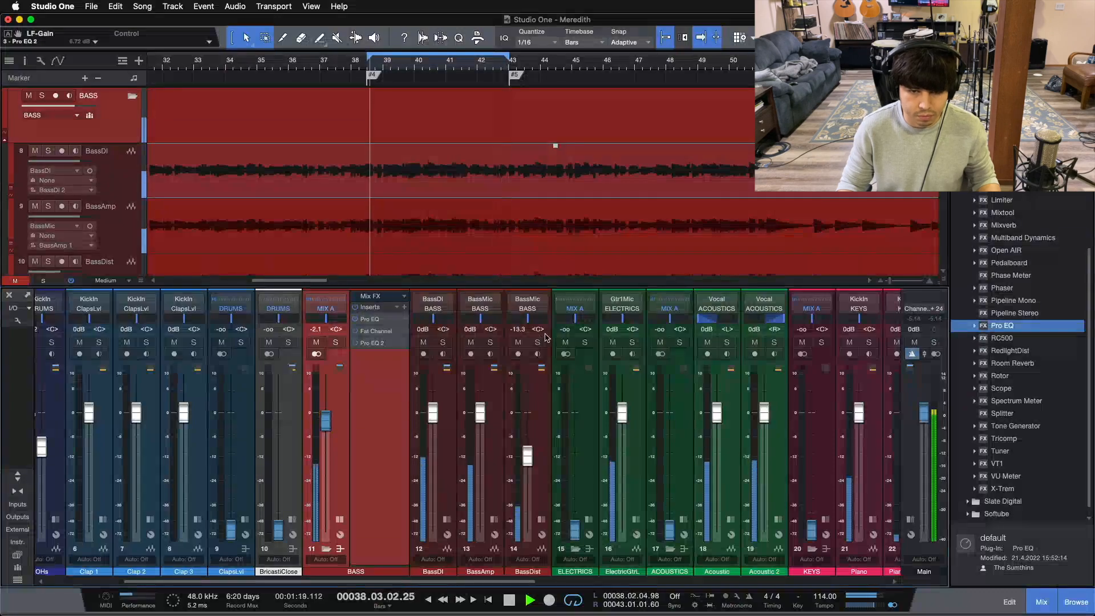
{"action": "left_click", "coordinate": [517, 342]}
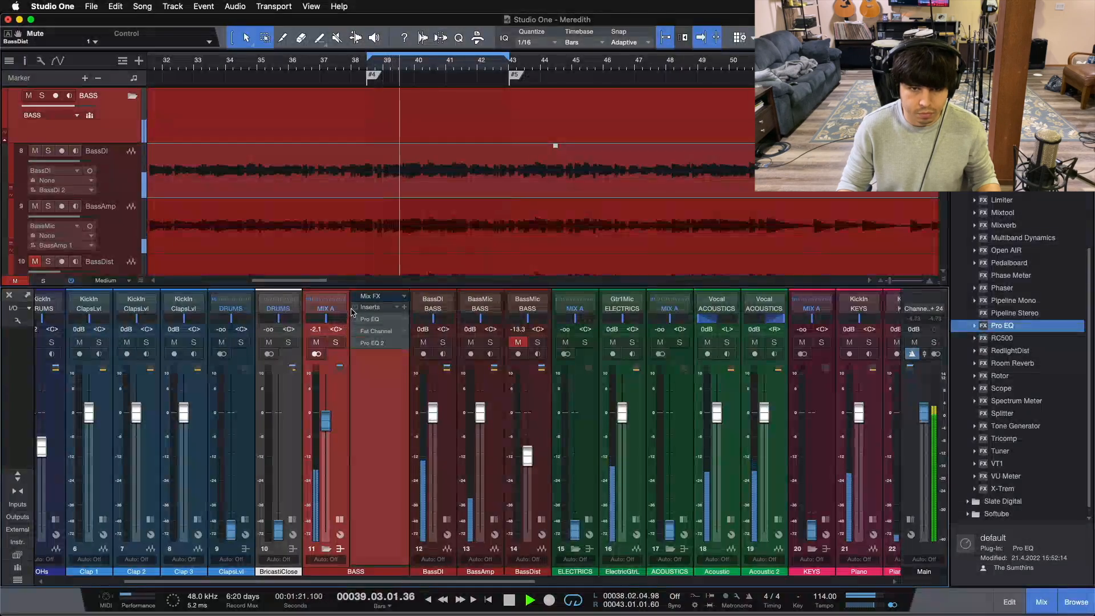
{"action": "left_click", "coordinate": [354, 308]}
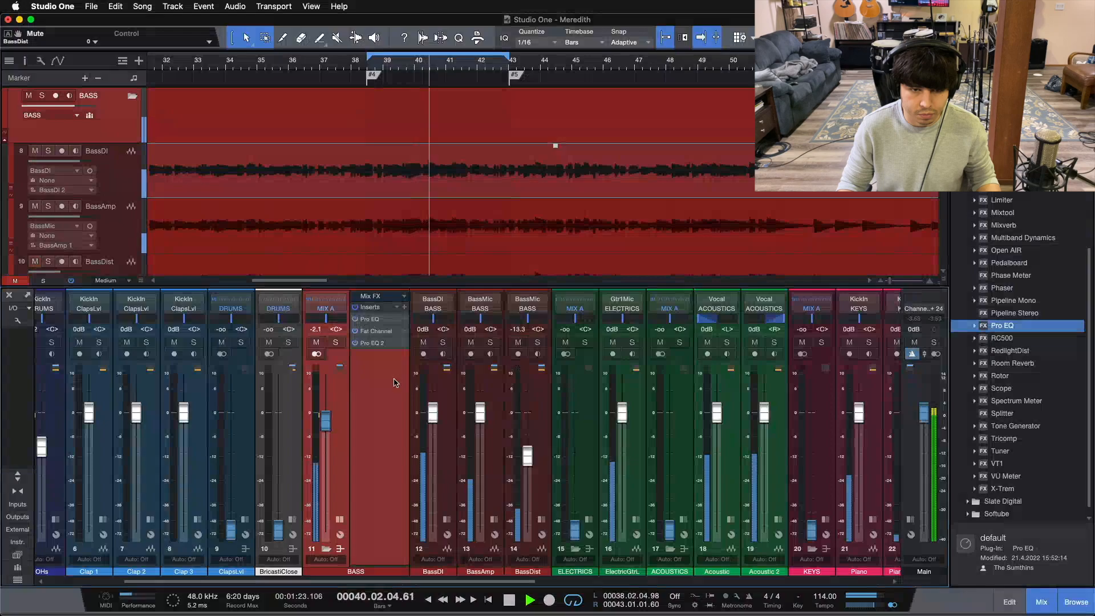
- Lower the BASS bus fader to -6.7 dB, checking it with and without the drums and leaving the DRUMS bus muted
{"action": "mouse_move", "coordinate": [325, 420]}
{"action": "left_mouse_down"}
{"action": "mouse_move", "coordinate": [325, 437]}
{"action": "mouse_move", "coordinate": [325, 429]}
{"action": "left_mouse_up"}
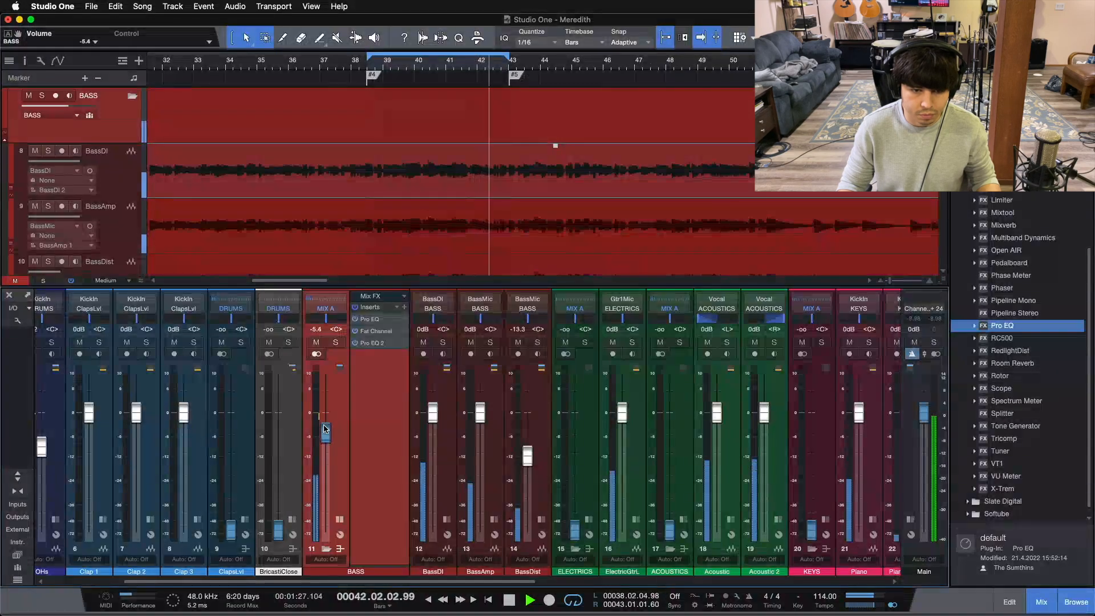
{"action": "scroll", "coordinate": [236, 405], "scroll_direction": "left", "scroll_amount": 4}
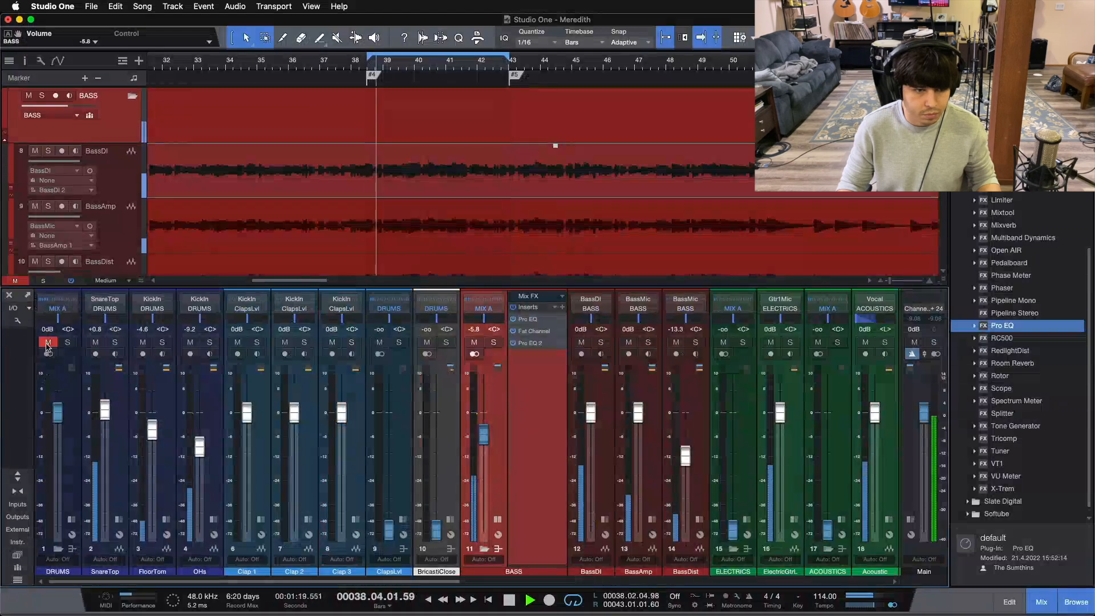
{"action": "left_click_drag", "start_coordinate": [484, 434], "coordinate": [486, 429]}
{"action": "scroll", "coordinate": [487, 429], "scroll_direction": "down", "scroll_amount": 3}
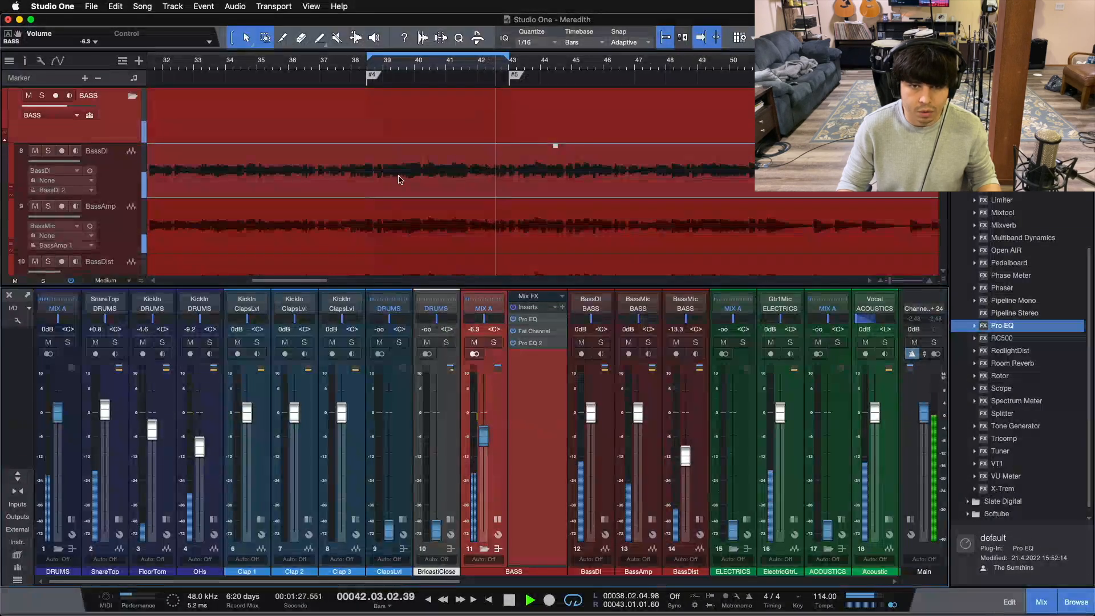
{"action": "left_click", "coordinate": [49, 342]}
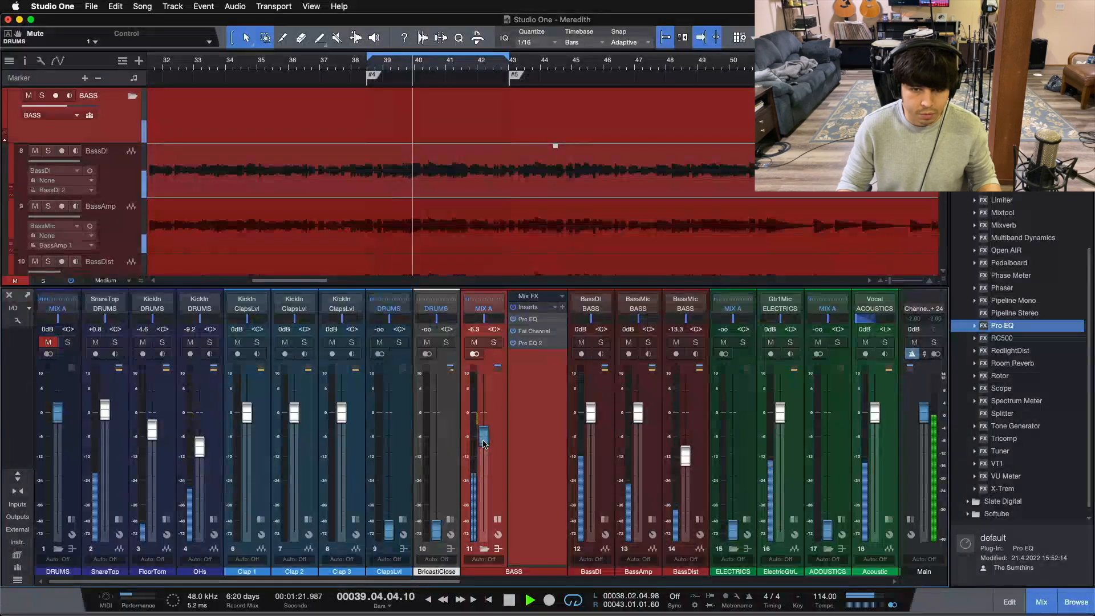
{"action": "left_click_drag", "start_coordinate": [484, 437], "coordinate": [484, 444]}
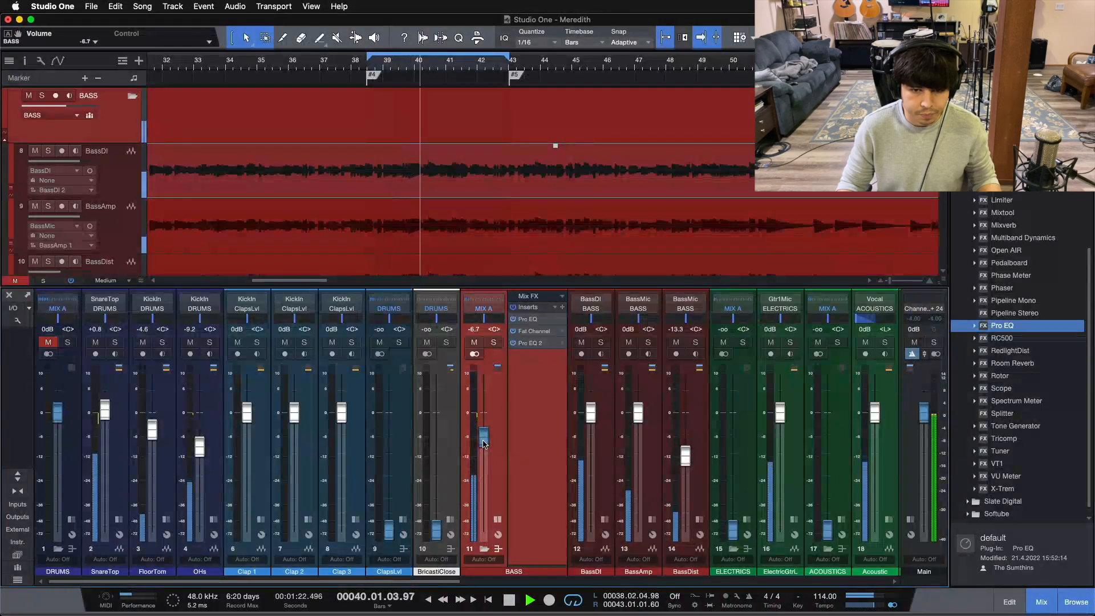
- Raise the high-mid gain in the first BASS bus Pro EQ to 8.16 dB and stop playback
{"action": "left_click", "coordinate": [534, 319]}
{"action": "left_click_drag", "start_coordinate": [559, 530], "coordinate": [560, 525]}
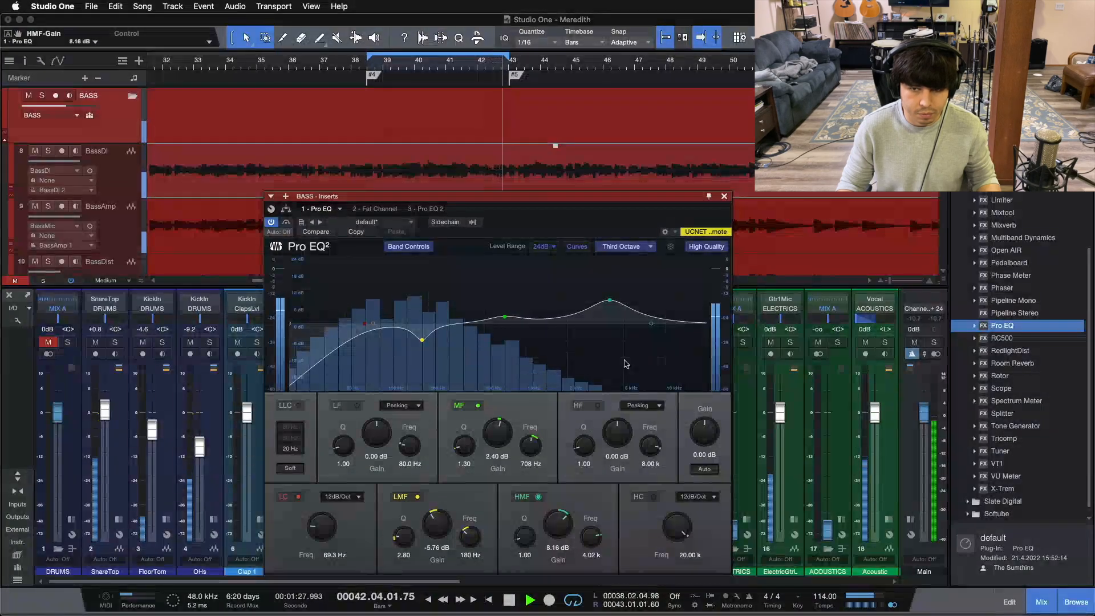
{"action": "key", "text": "space"}
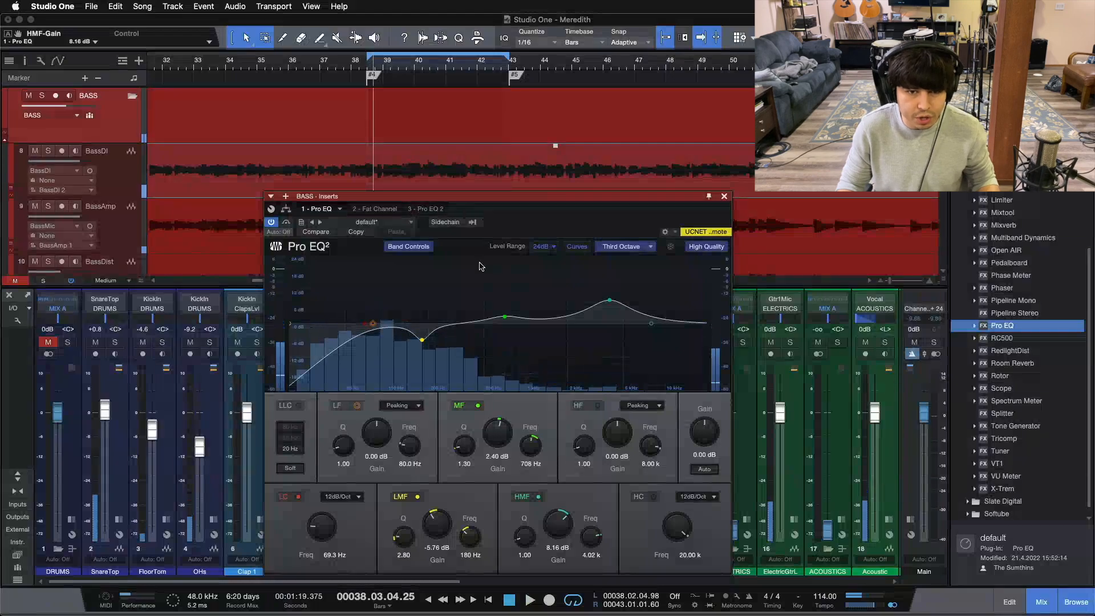
- Review the settings of both Pro EQs and the Fat Channel compressor on the BASS bus, and close the insert window
{"action": "left_click", "coordinate": [422, 209]}
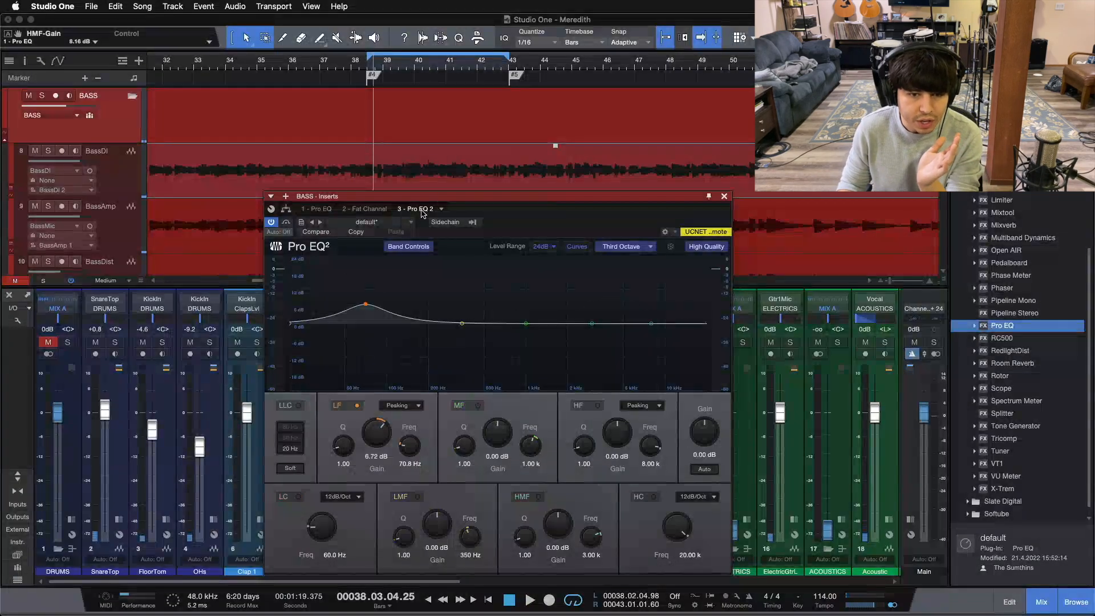
{"action": "left_click", "coordinate": [365, 209]}
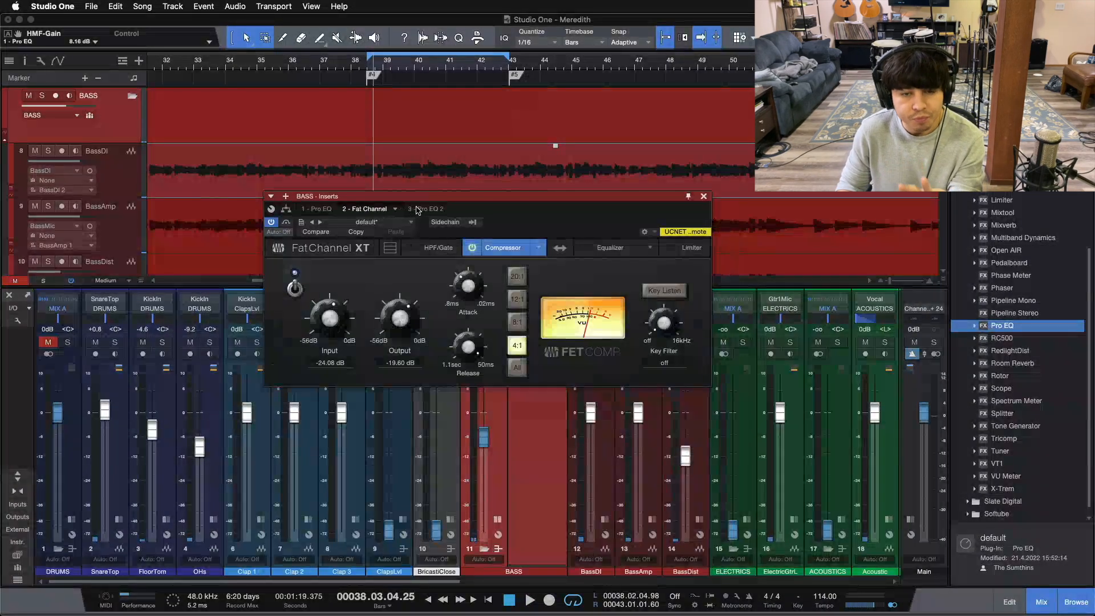
{"action": "left_click", "coordinate": [420, 209]}
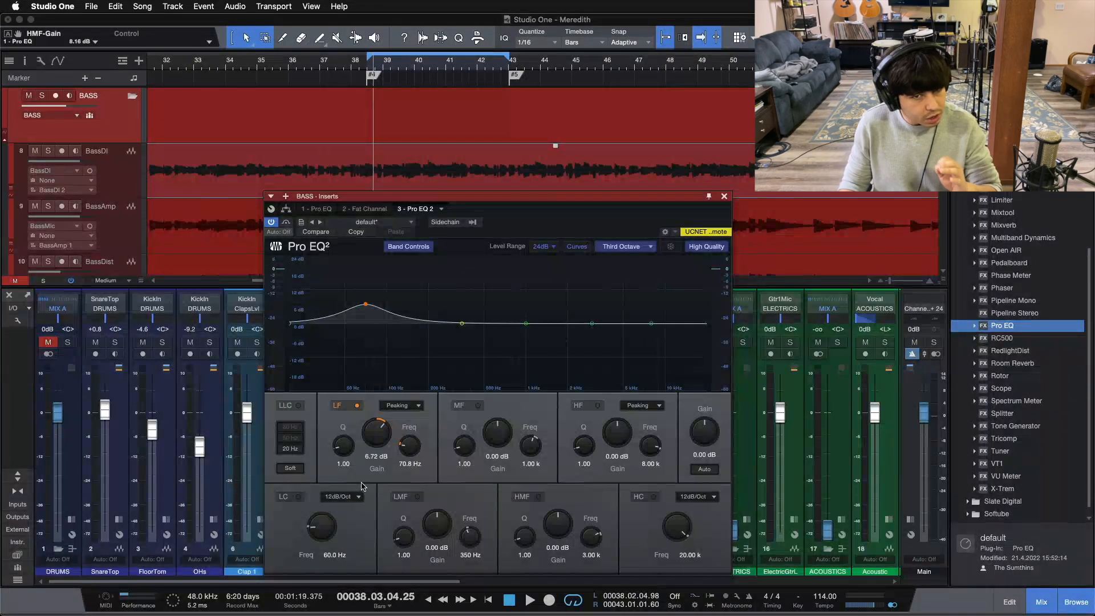
{"action": "left_click_drag", "start_coordinate": [565, 208], "coordinate": [269, 177]}
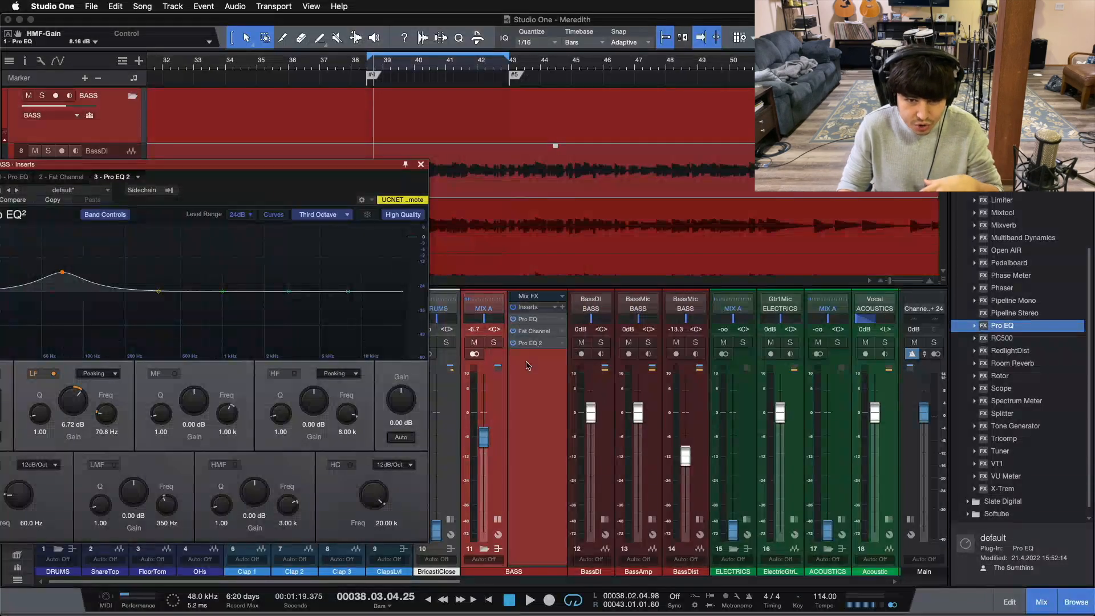
{"action": "left_click_drag", "start_coordinate": [254, 185], "coordinate": [442, 229]}
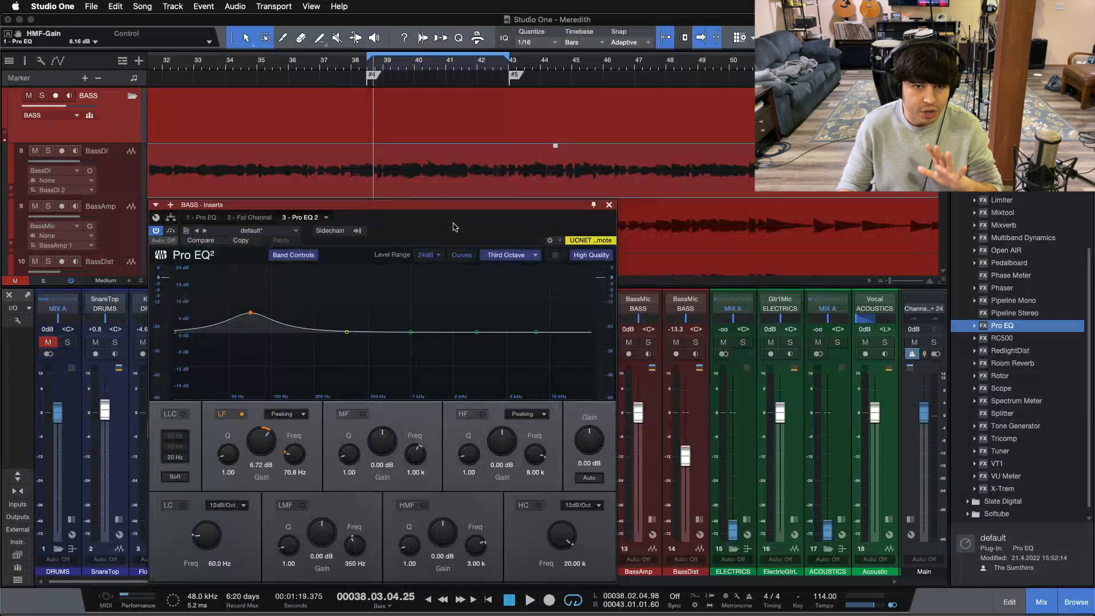
{"action": "left_click", "coordinate": [218, 215]}
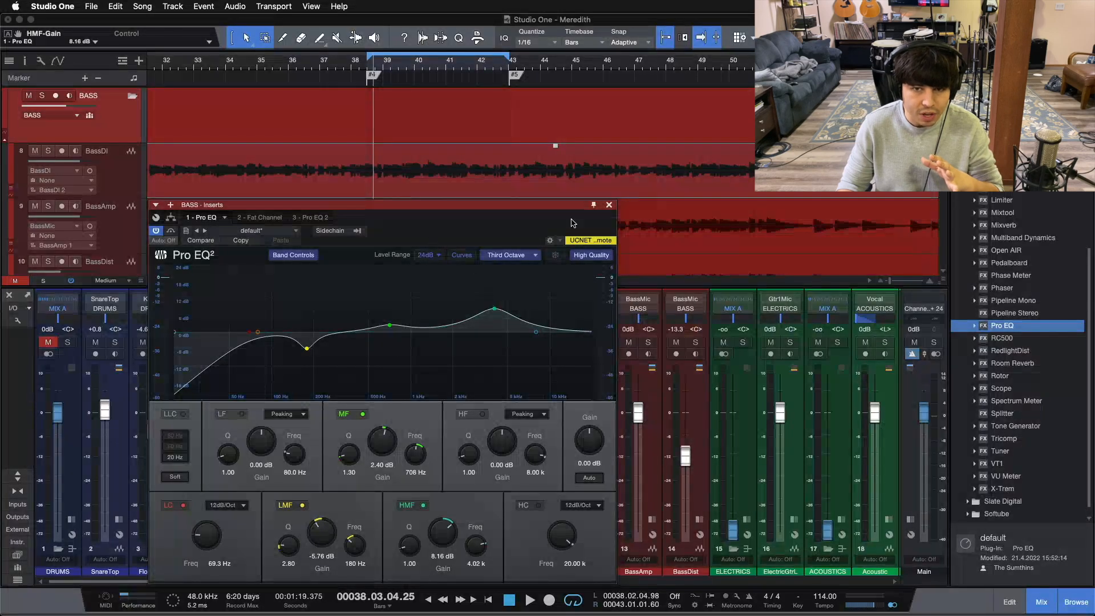
{"action": "left_click", "coordinate": [609, 205]}
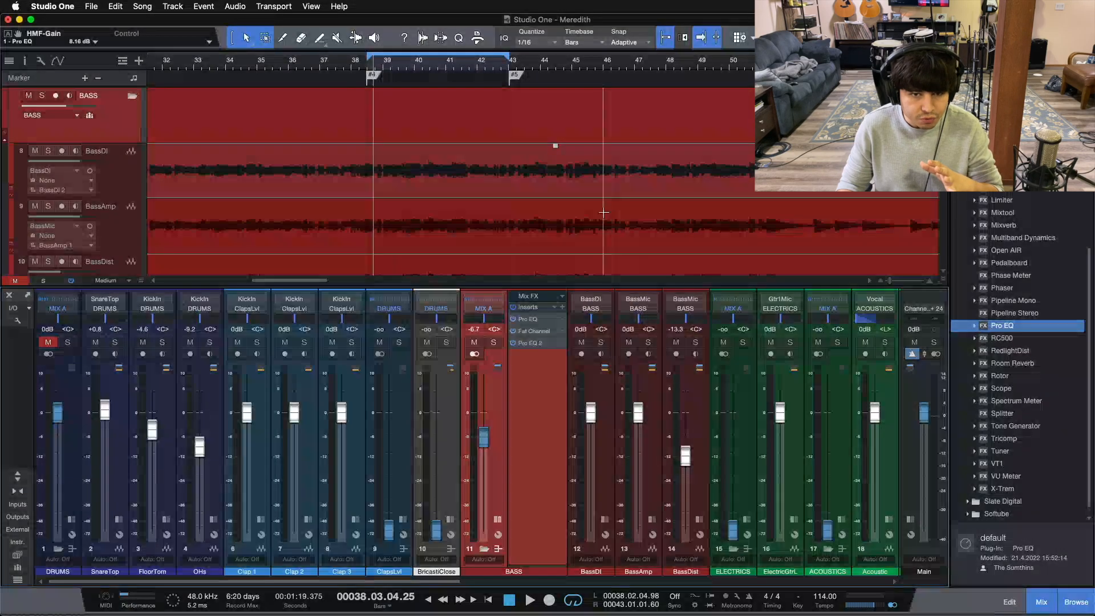
- Show the insert racks of the BASS bus and the BassDist channel beside their faders in the mixer
{"action": "left_click", "coordinate": [500, 518]}
{"action": "left_click", "coordinate": [380, 149]}
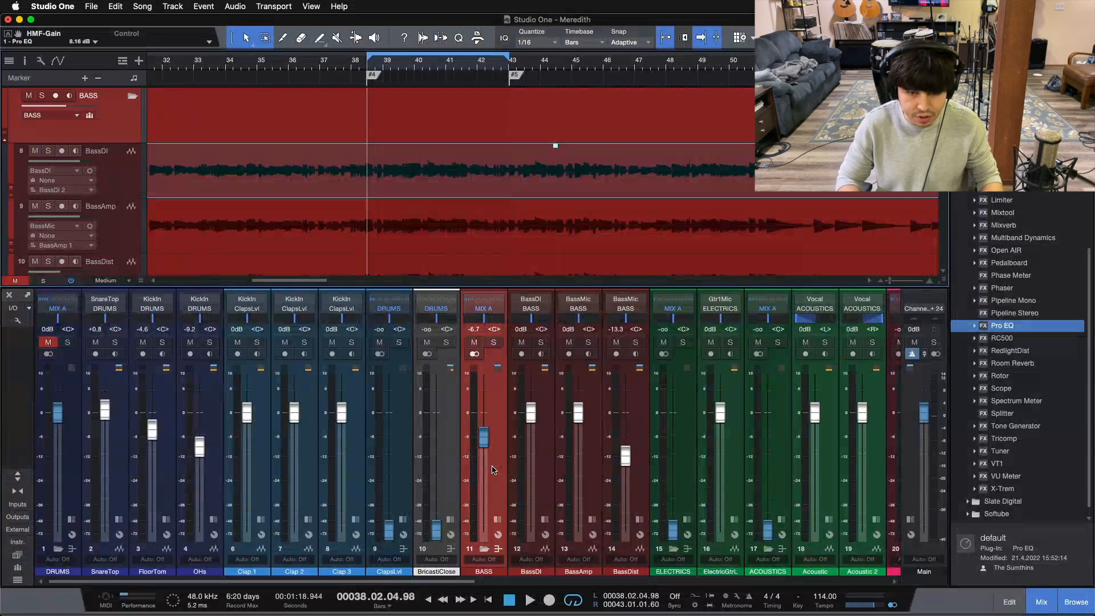
{"action": "left_click", "coordinate": [497, 519]}
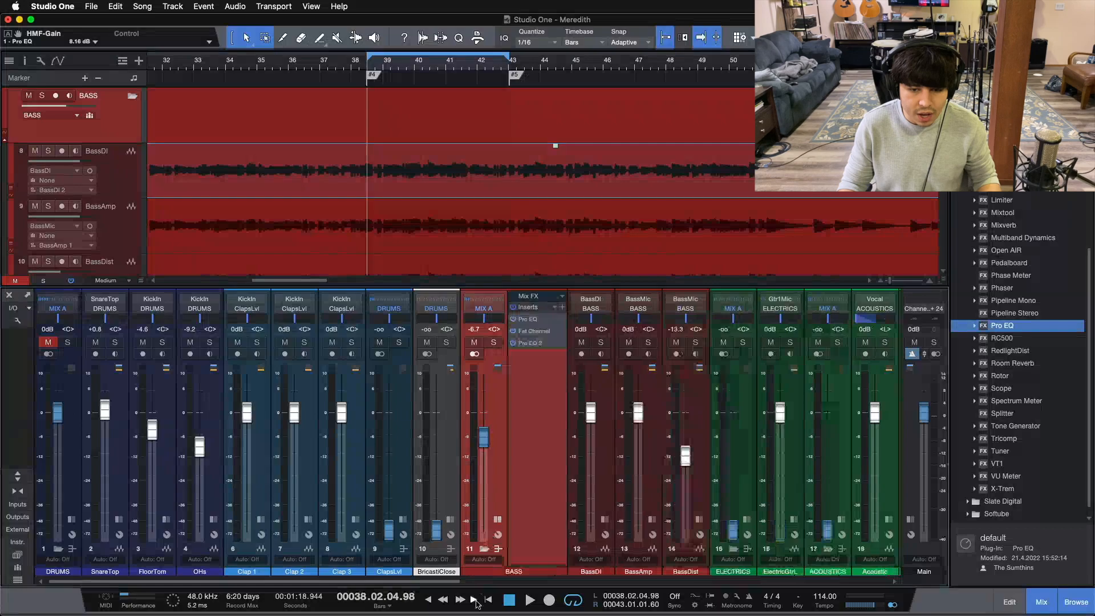
{"action": "left_click_drag", "start_coordinate": [459, 581], "coordinate": [556, 581]}
{"action": "left_click", "coordinate": [492, 519]}
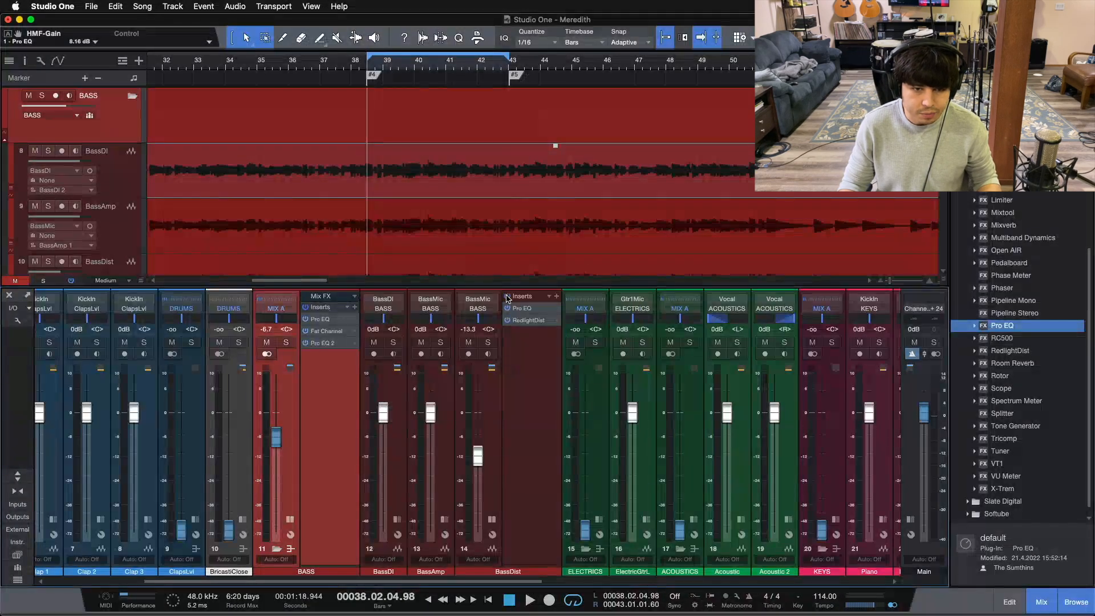
- Play the loop and compare the bass with BassDist muted and the BASS bus inserts bypassed, restoring both
{"action": "left_click", "coordinate": [473, 361]}
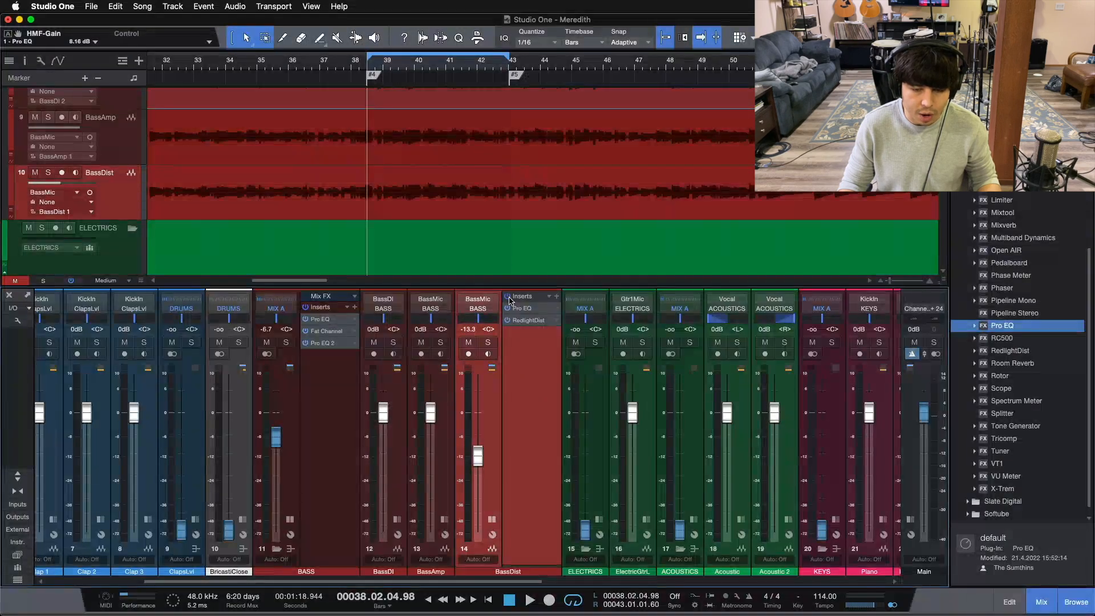
{"action": "left_click", "coordinate": [469, 343]}
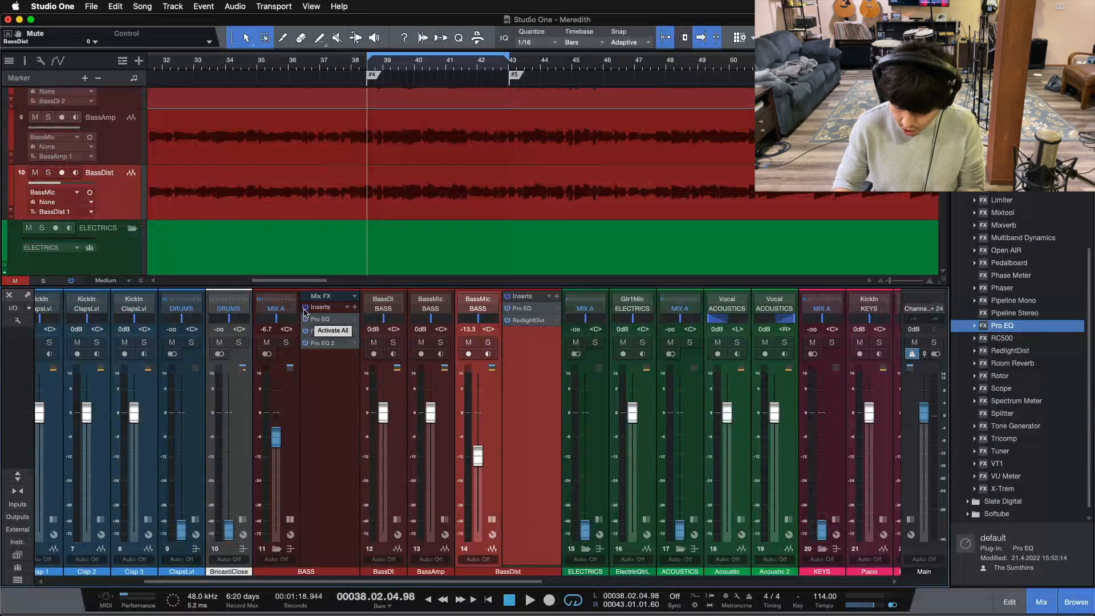
{"action": "key", "text": "space"}
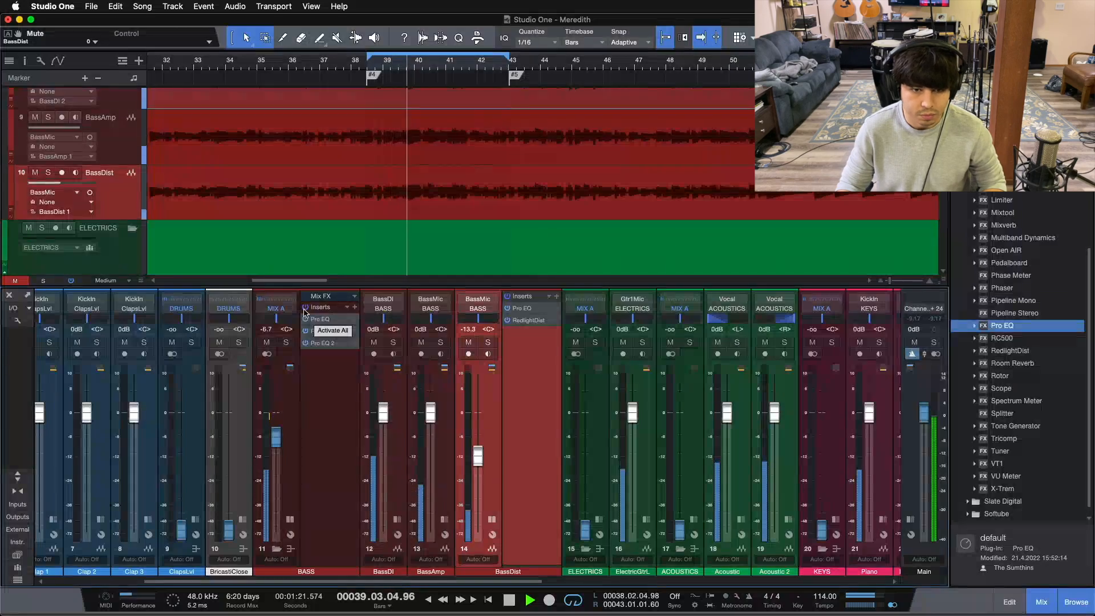
{"action": "key", "text": "shift+m"}
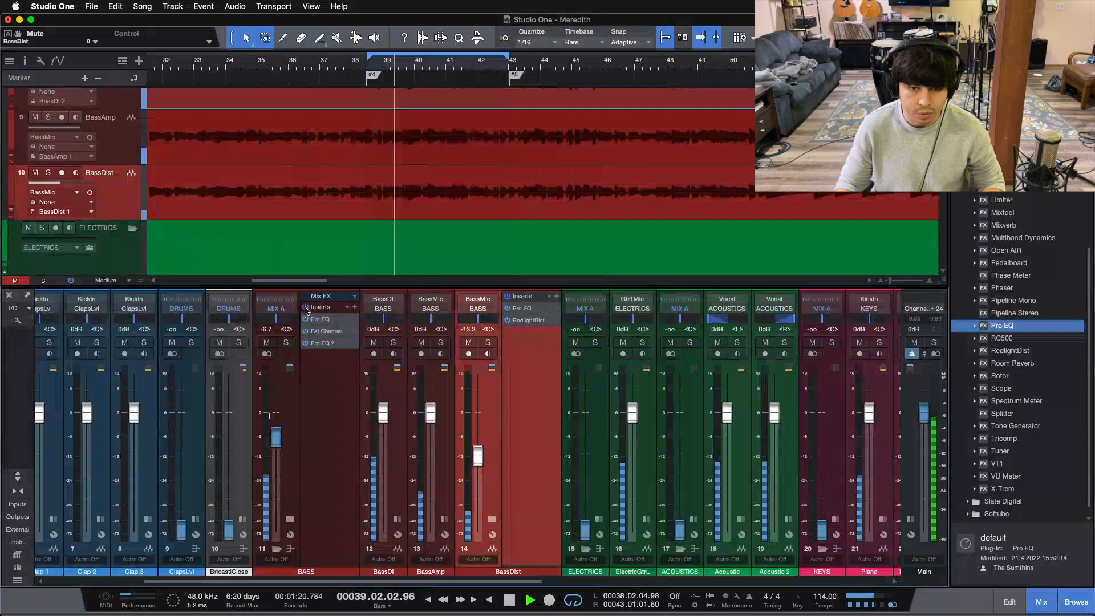
{"action": "left_click", "coordinate": [305, 307]}
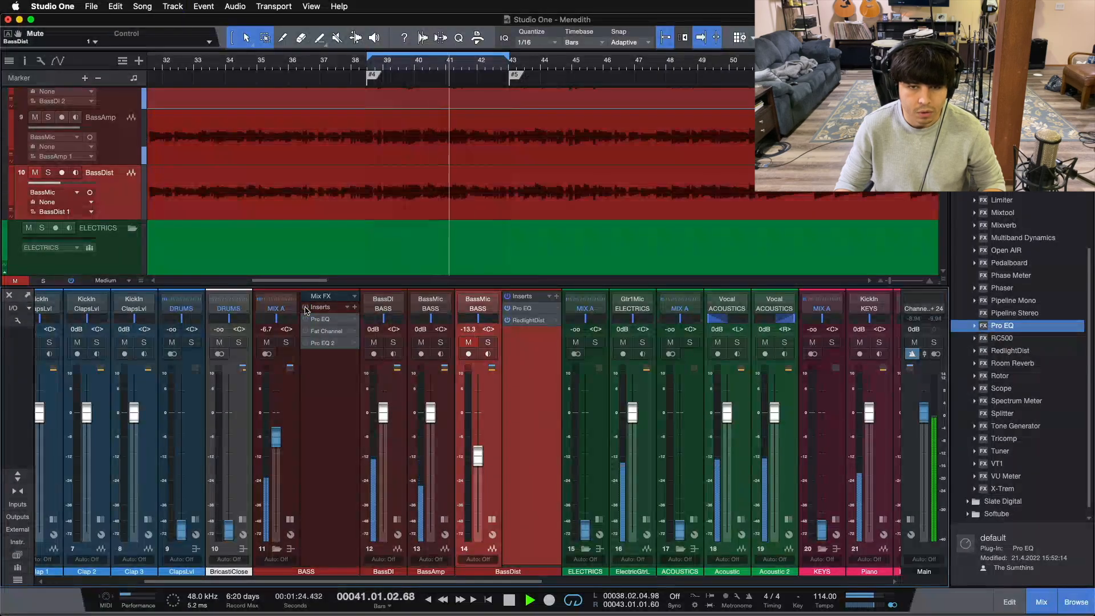
{"action": "left_click", "coordinate": [305, 309]}
{"action": "key", "text": "m"}
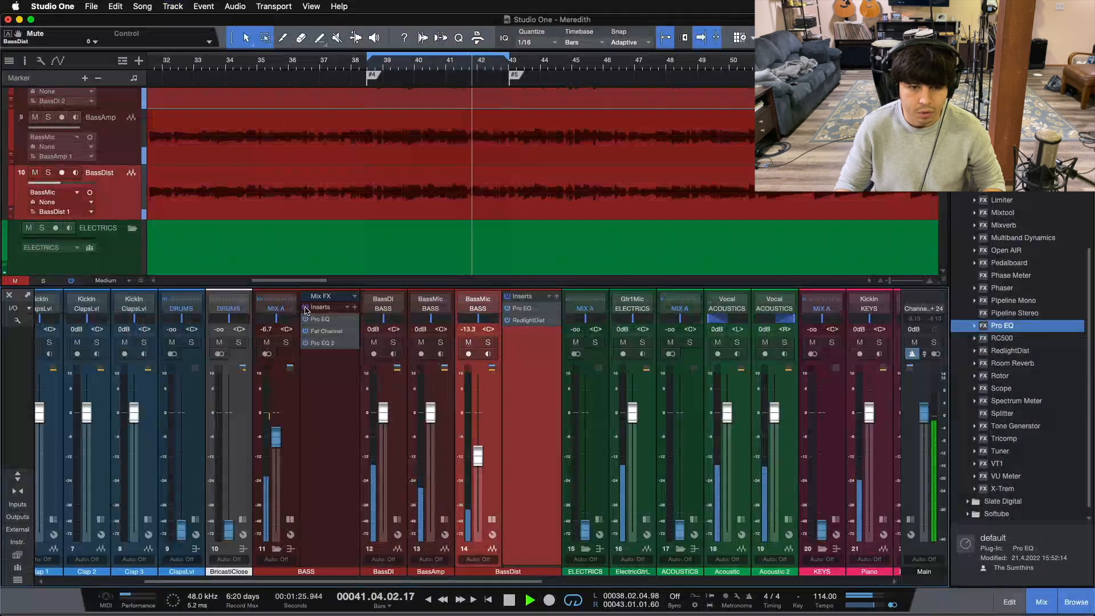
- Set the low-band gain of the second BASS bus Pro EQ to 7.20 dB and close the insert window
{"action": "left_click", "coordinate": [318, 342]}
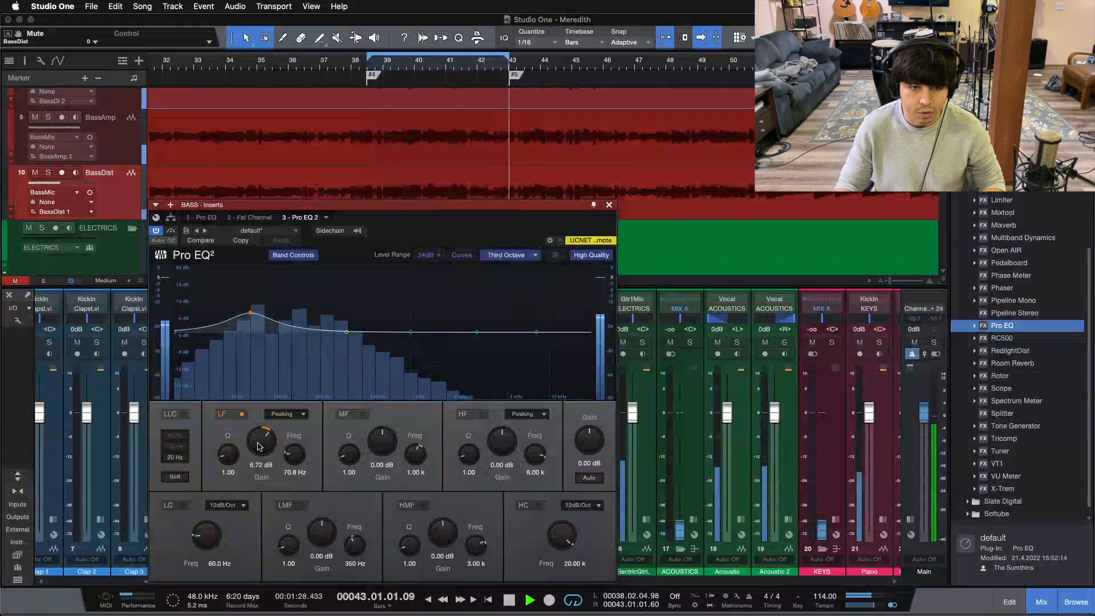
{"action": "scroll", "coordinate": [258, 446], "scroll_direction": "up", "scroll_amount": 3}
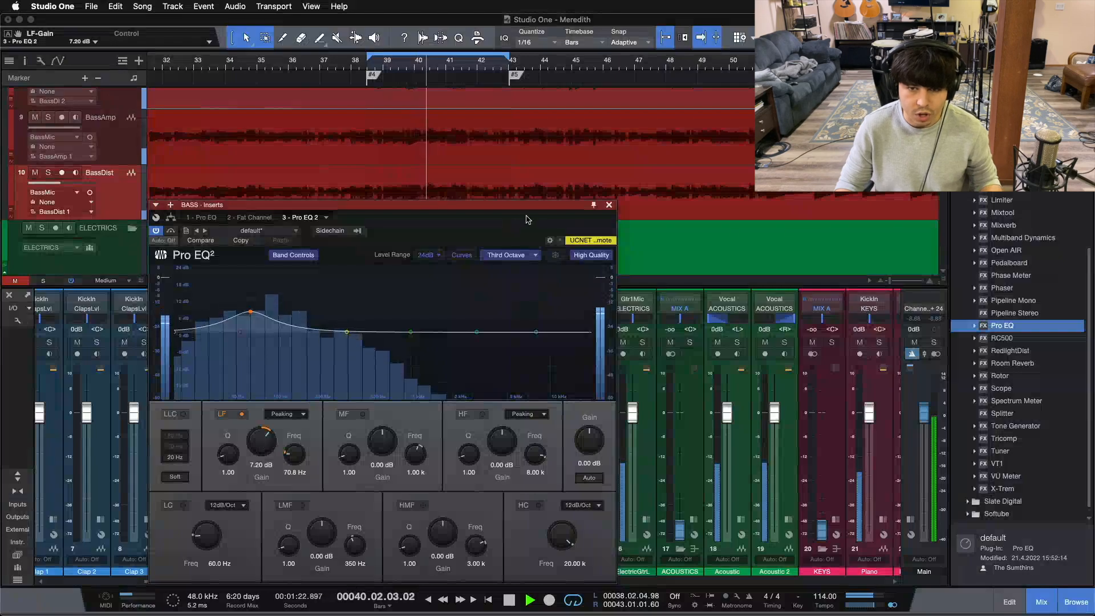
{"action": "left_click", "coordinate": [608, 204]}
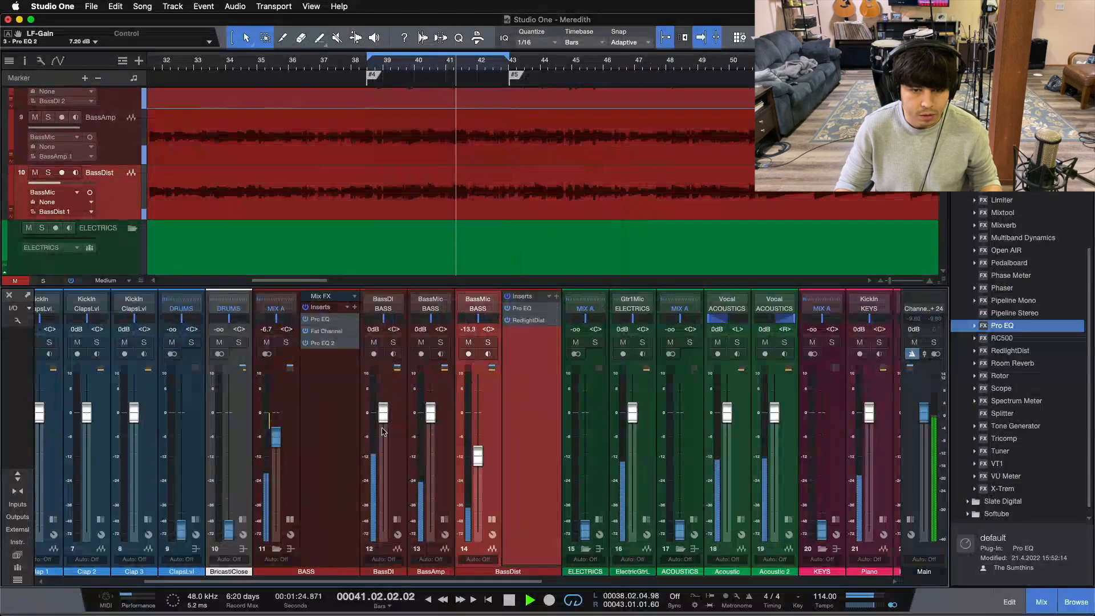
{"action": "left_click", "coordinate": [323, 343]}
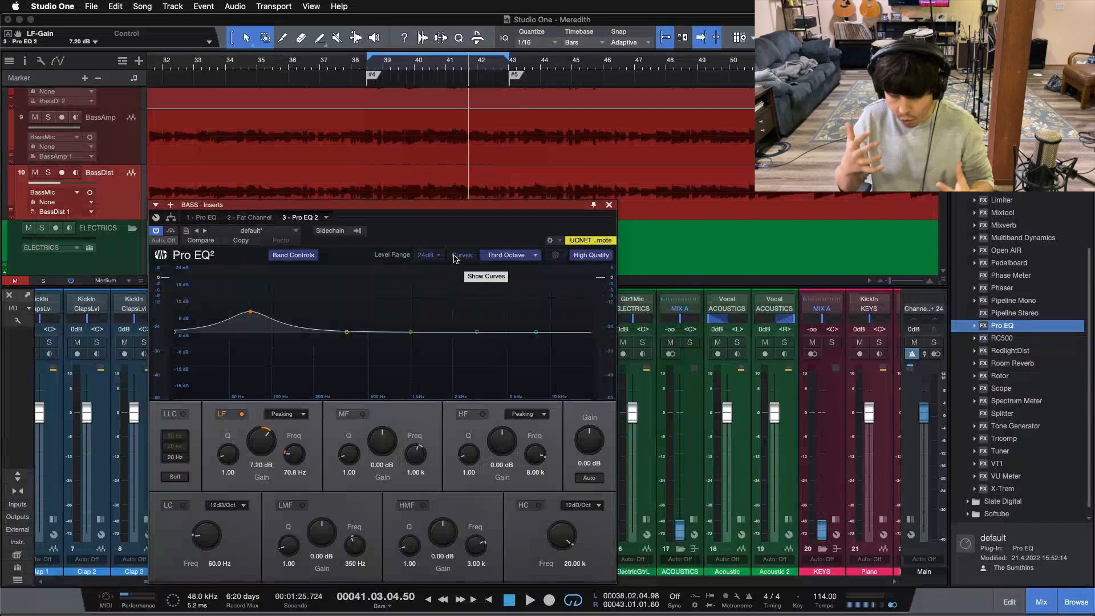
{"action": "left_click", "coordinate": [609, 205]}
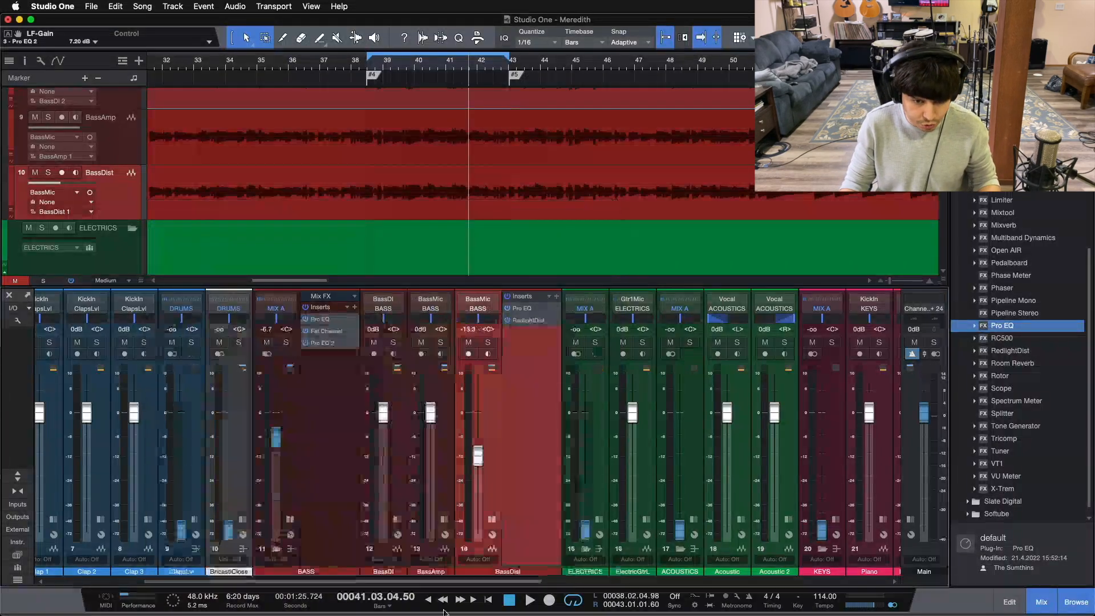
- Show the insert racks of the BassDI, BassAmp and BassDist channels next to the BASS bus
{"action": "left_click_drag", "start_coordinate": [448, 583], "coordinate": [408, 531]}
{"action": "left_click", "coordinate": [430, 431]}
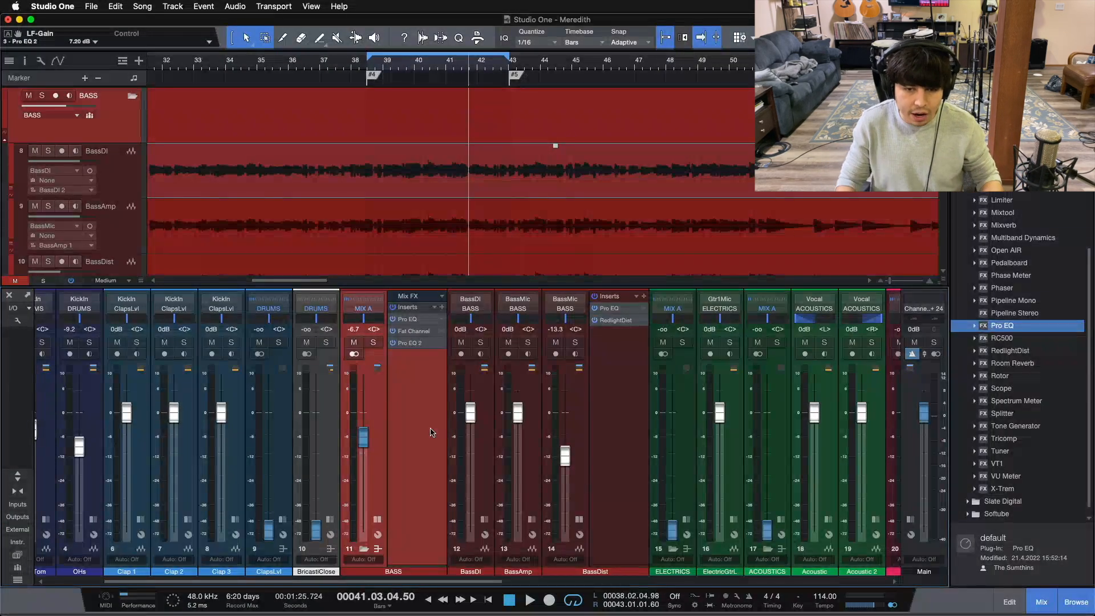
{"action": "left_click", "coordinate": [578, 520]}
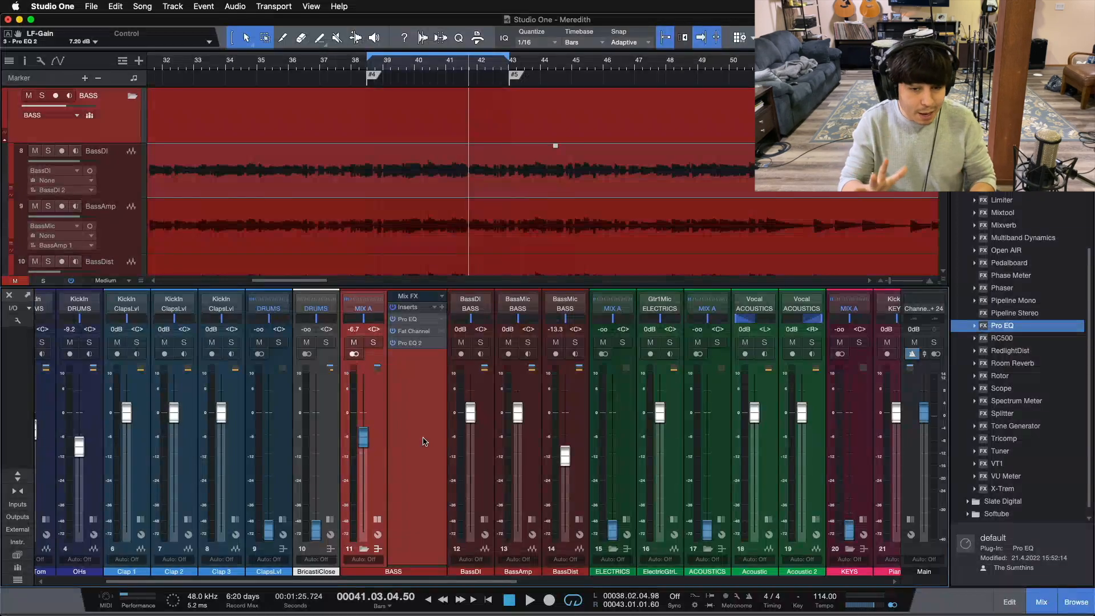
{"action": "left_click", "coordinate": [485, 520]}
{"action": "left_click", "coordinate": [591, 519]}
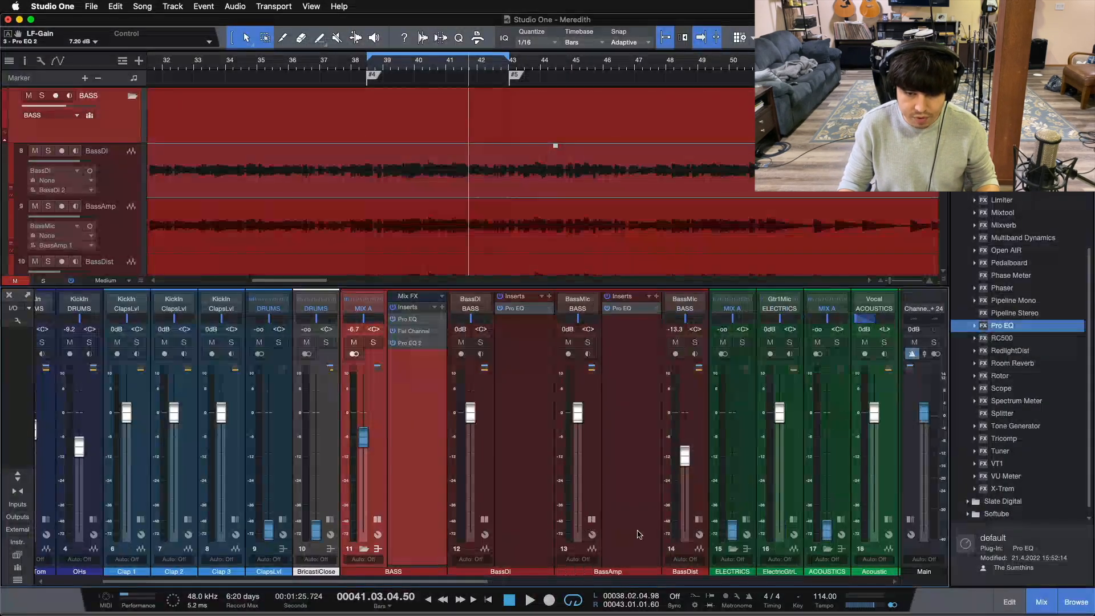
{"action": "left_click", "coordinate": [698, 519]}
- Examine the filter settings in the Pro EQs on the BassDI and BassAmp channels, closing each one
{"action": "left_click", "coordinate": [532, 387]}
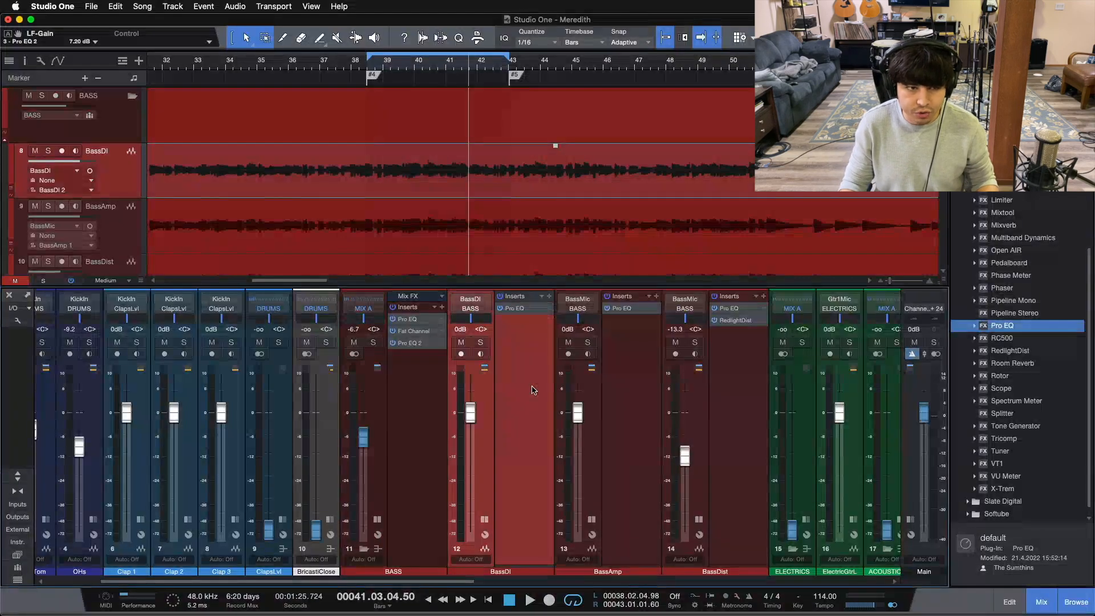
{"action": "left_click", "coordinate": [516, 308]}
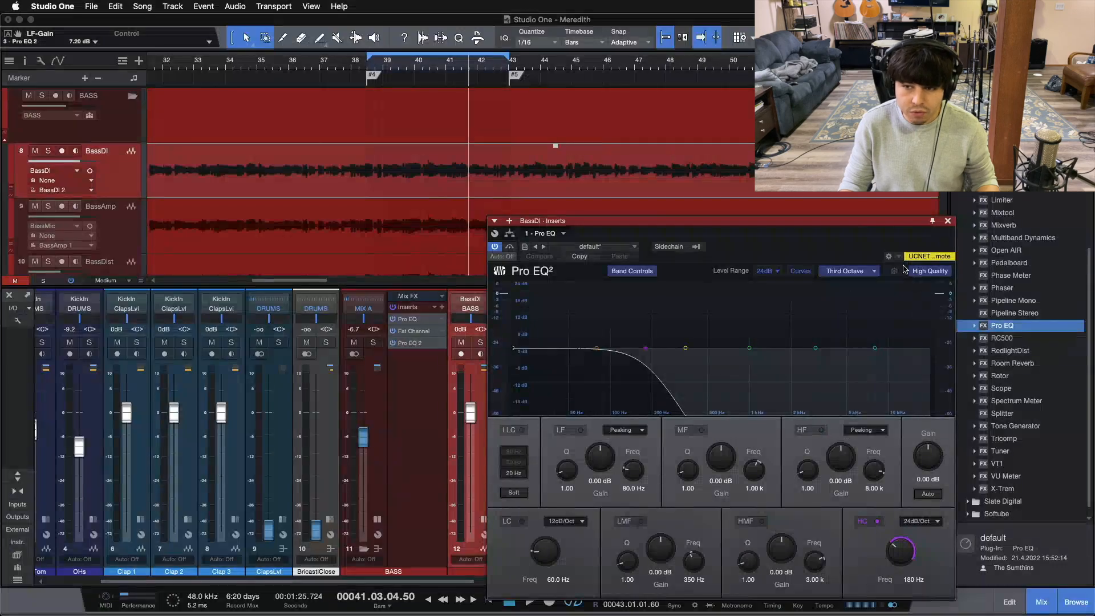
{"action": "left_click", "coordinate": [946, 222]}
{"action": "left_click", "coordinate": [593, 444]}
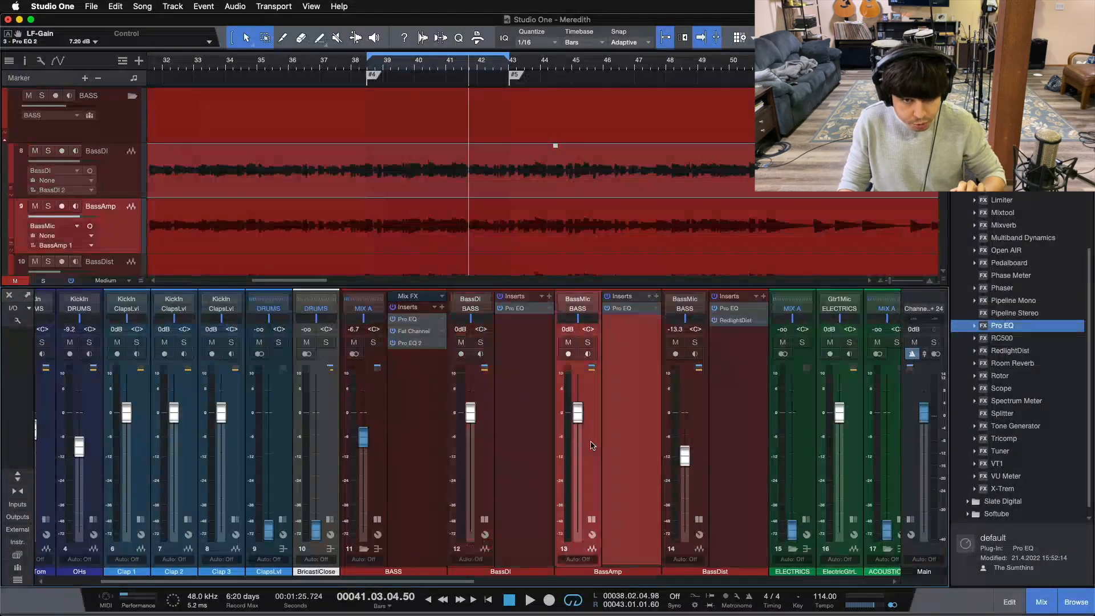
{"action": "left_click", "coordinate": [621, 308]}
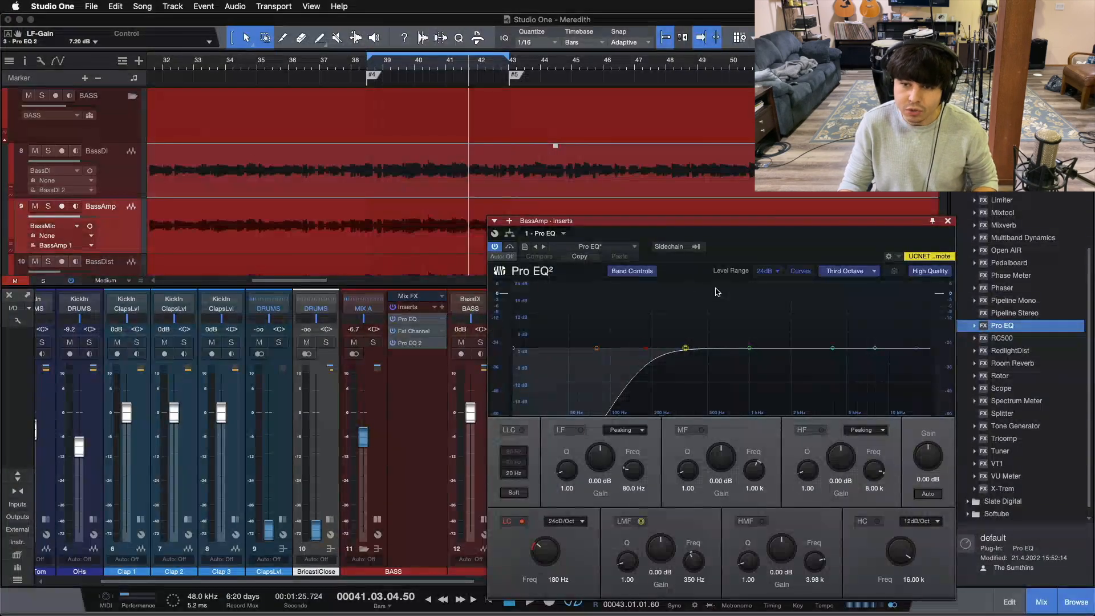
{"action": "left_click", "coordinate": [948, 220]}
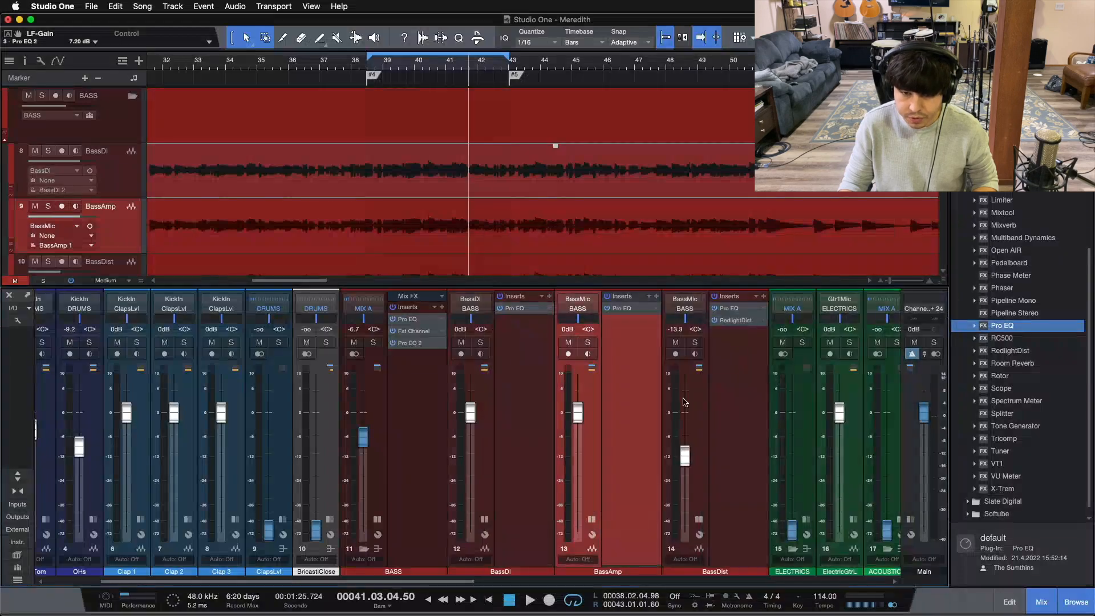
- Examine the Pro EQ and RedlightDist settings on the BassDist channel, and close the insert window
{"action": "left_click", "coordinate": [710, 454]}
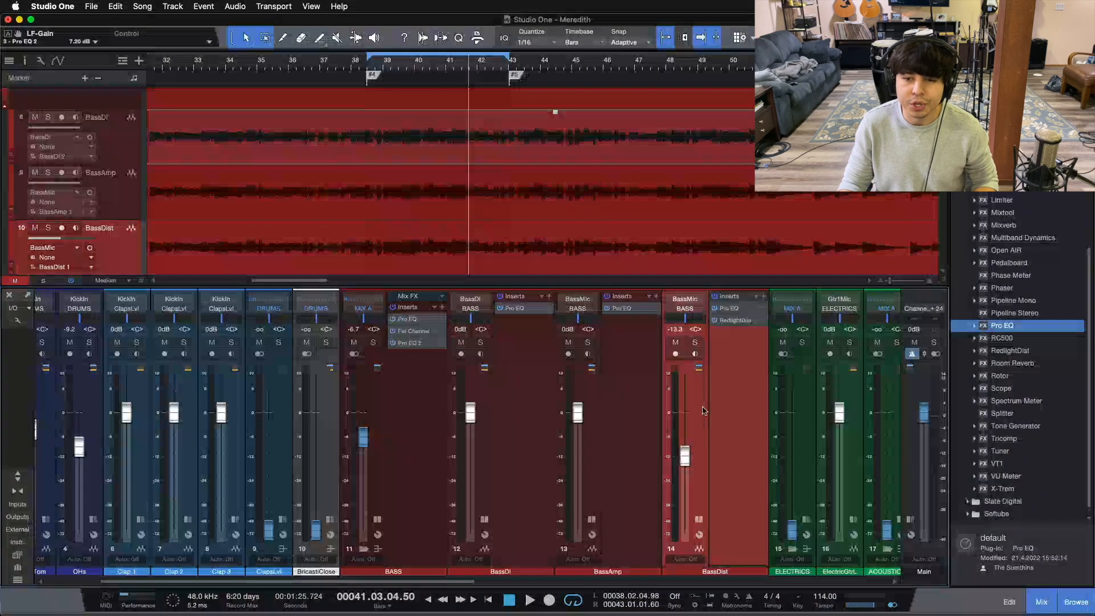
{"action": "left_click", "coordinate": [724, 309]}
{"action": "left_click_drag", "start_coordinate": [785, 259], "coordinate": [608, 250]}
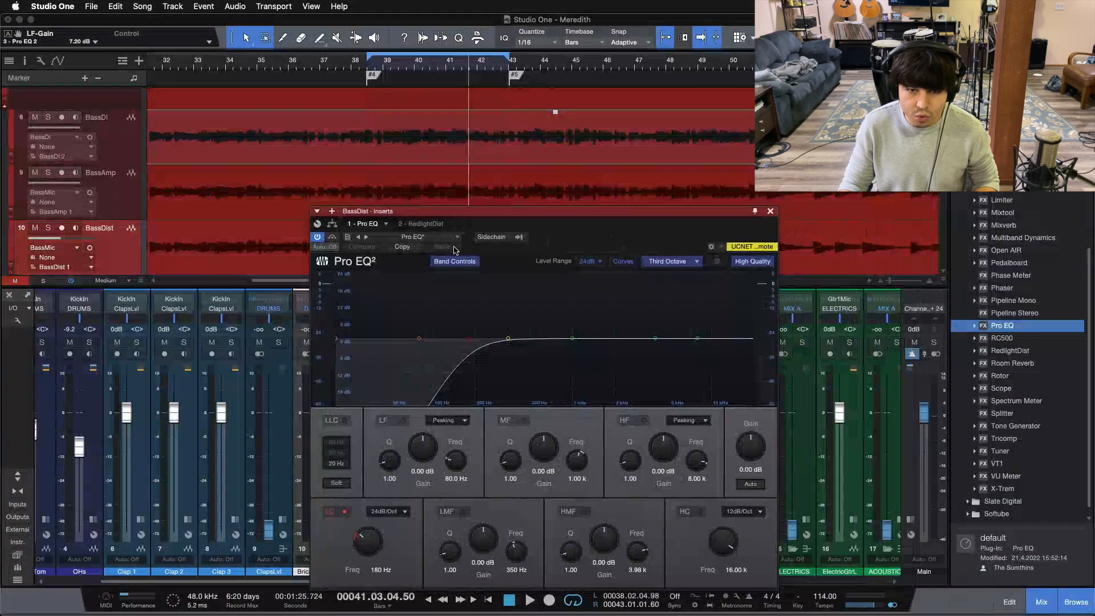
{"action": "left_click", "coordinate": [424, 224]}
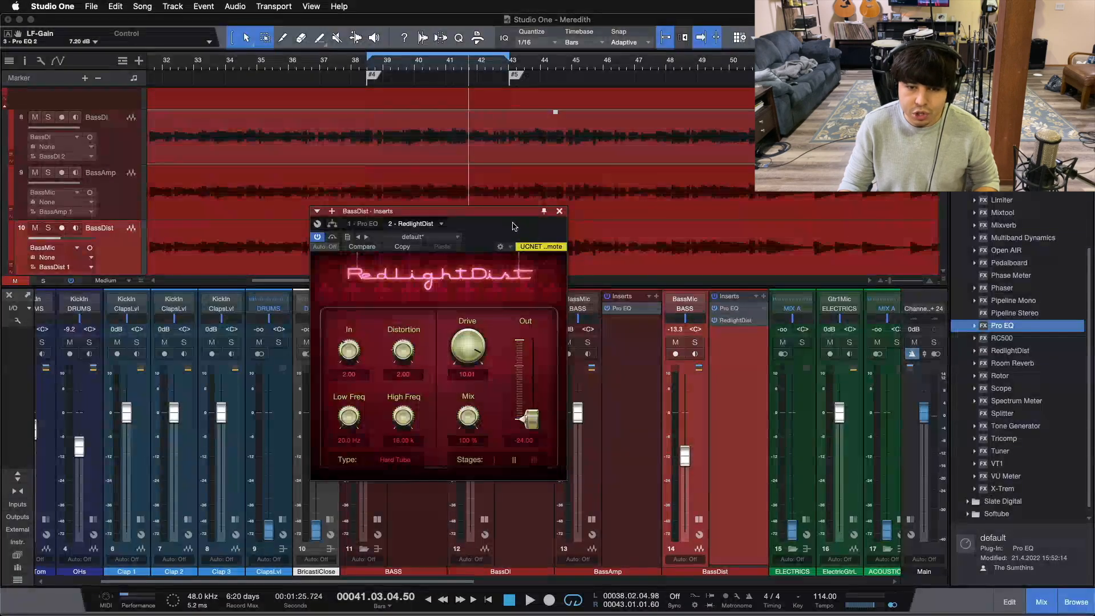
{"action": "left_click", "coordinate": [559, 212]}
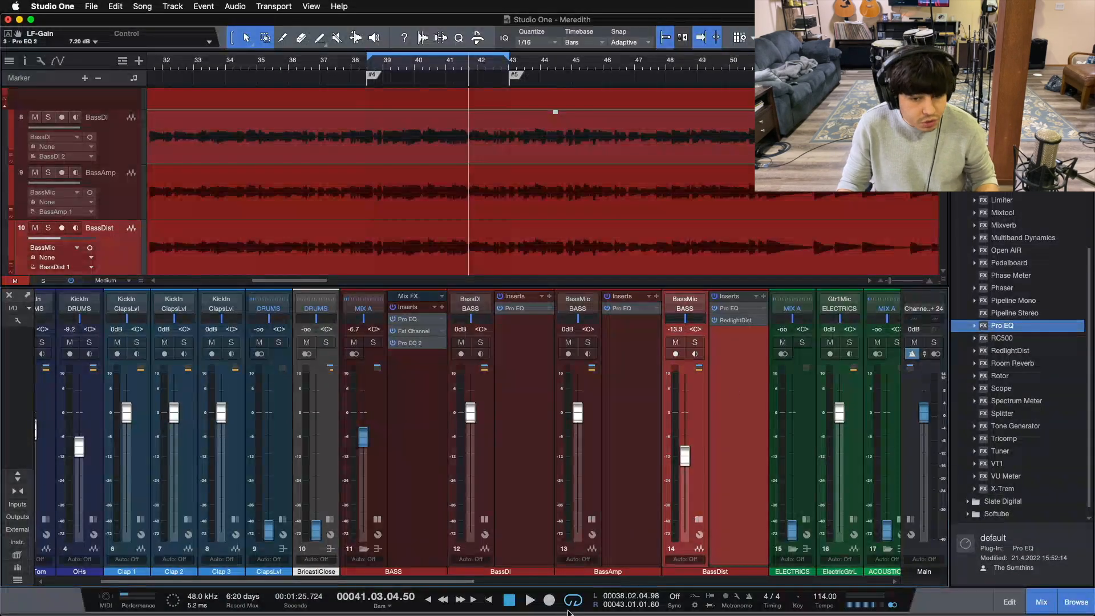
- Hide the insert racks of the BassDI, BassAmp and BassDist channels
{"action": "left_click", "coordinate": [484, 519]}
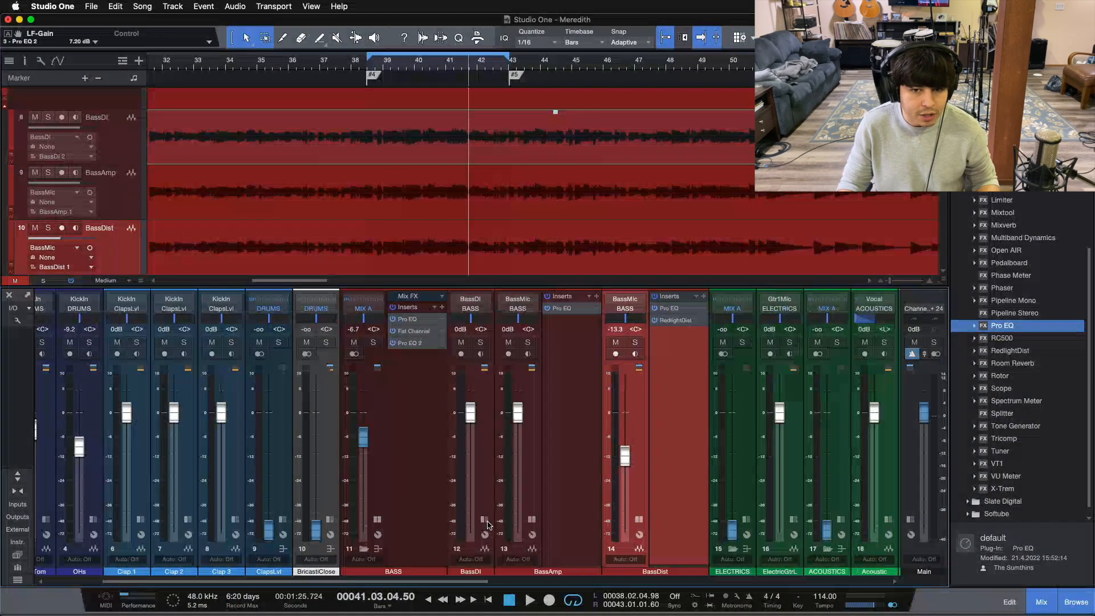
{"action": "left_click", "coordinate": [532, 520]}
{"action": "left_click", "coordinate": [578, 519]}
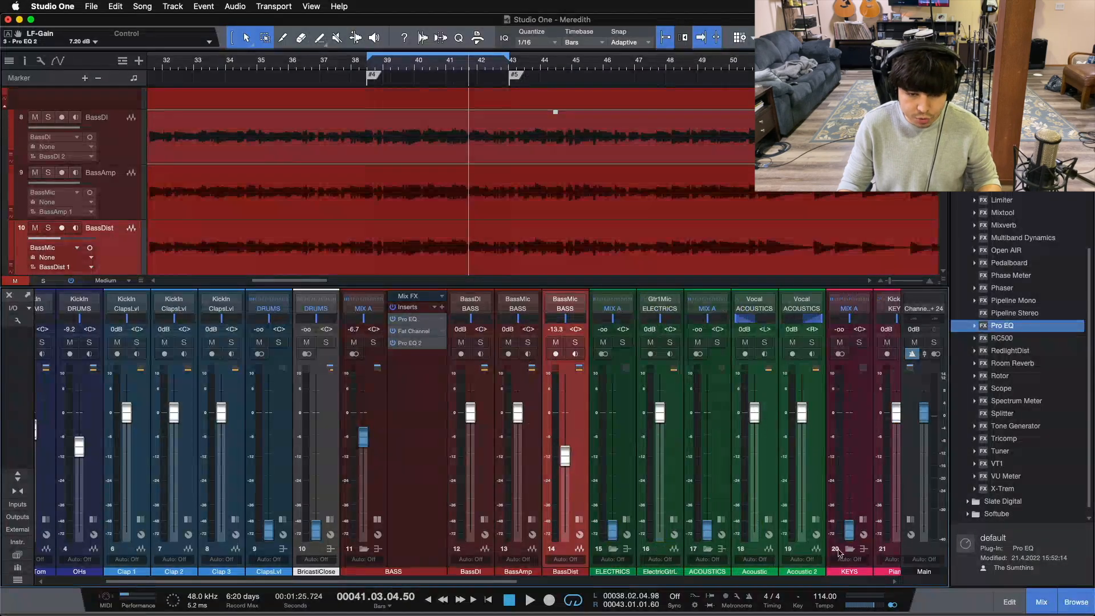
- Go through the BASS bus insert chain once more, from the first Pro EQ via the Fat Channel compressor to Pro EQ 2
{"action": "left_click", "coordinate": [416, 428]}
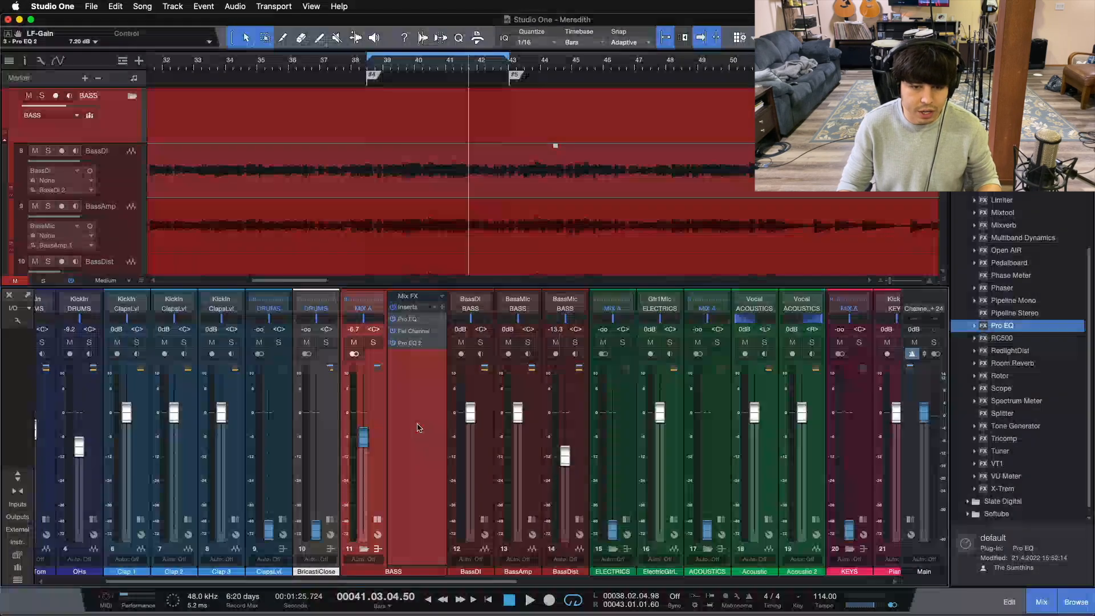
{"action": "left_click", "coordinate": [408, 318]}
{"action": "left_click_drag", "start_coordinate": [306, 332], "coordinate": [306, 349]}
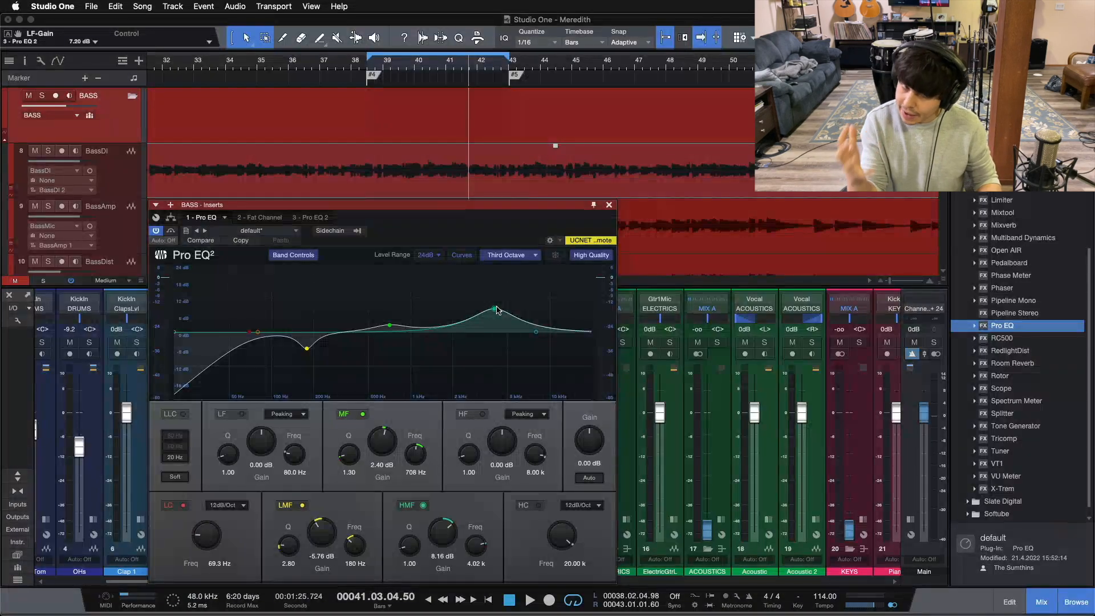
{"action": "left_click", "coordinate": [277, 218]}
{"action": "left_click_drag", "start_coordinate": [396, 230], "coordinate": [439, 284]}
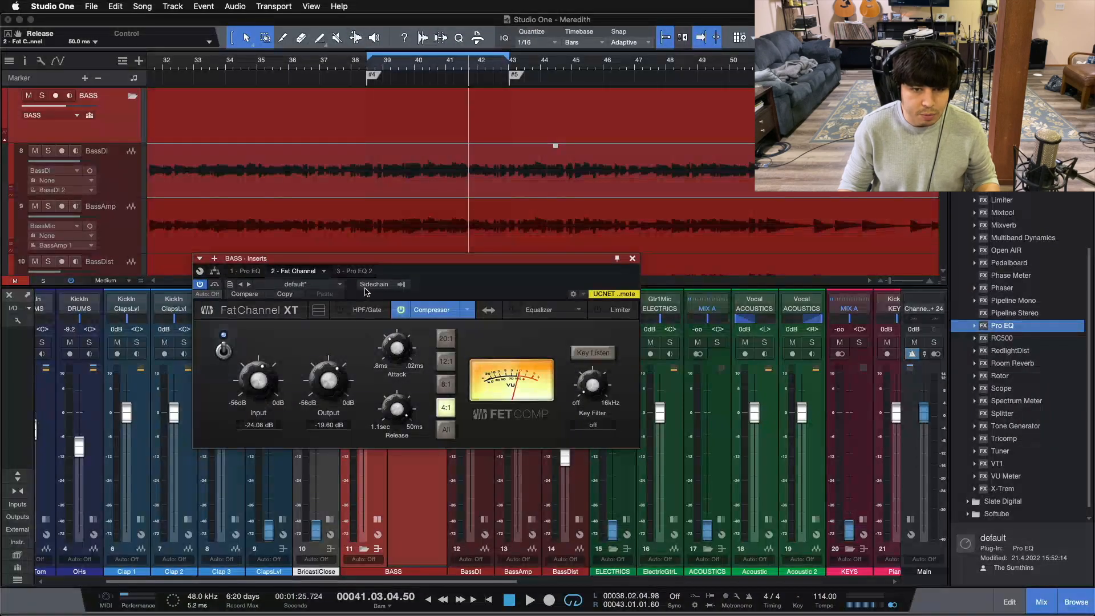
{"action": "left_click", "coordinate": [358, 271]}
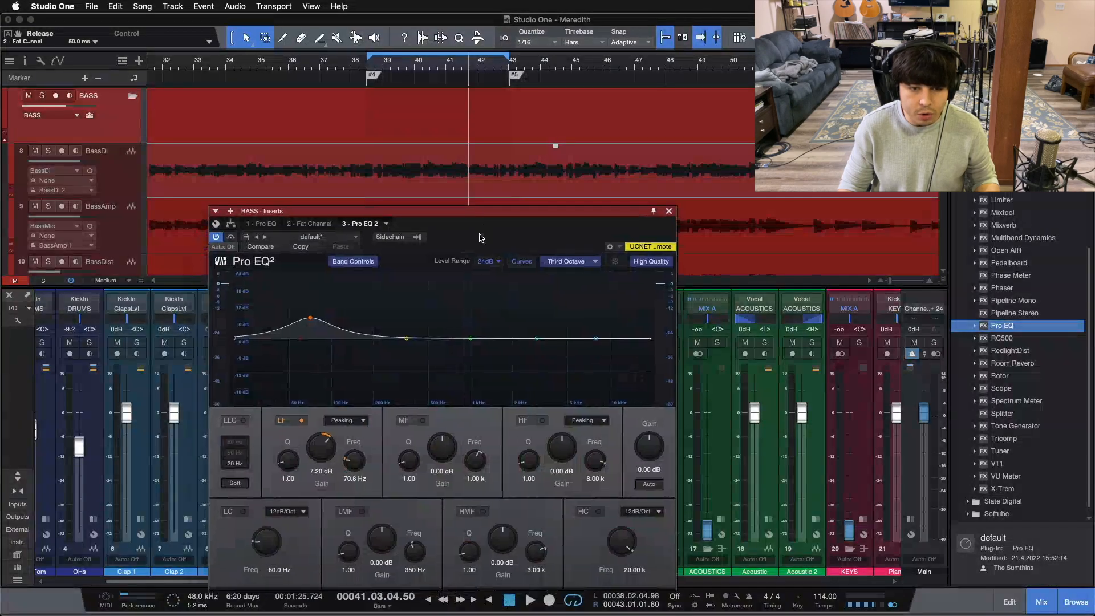